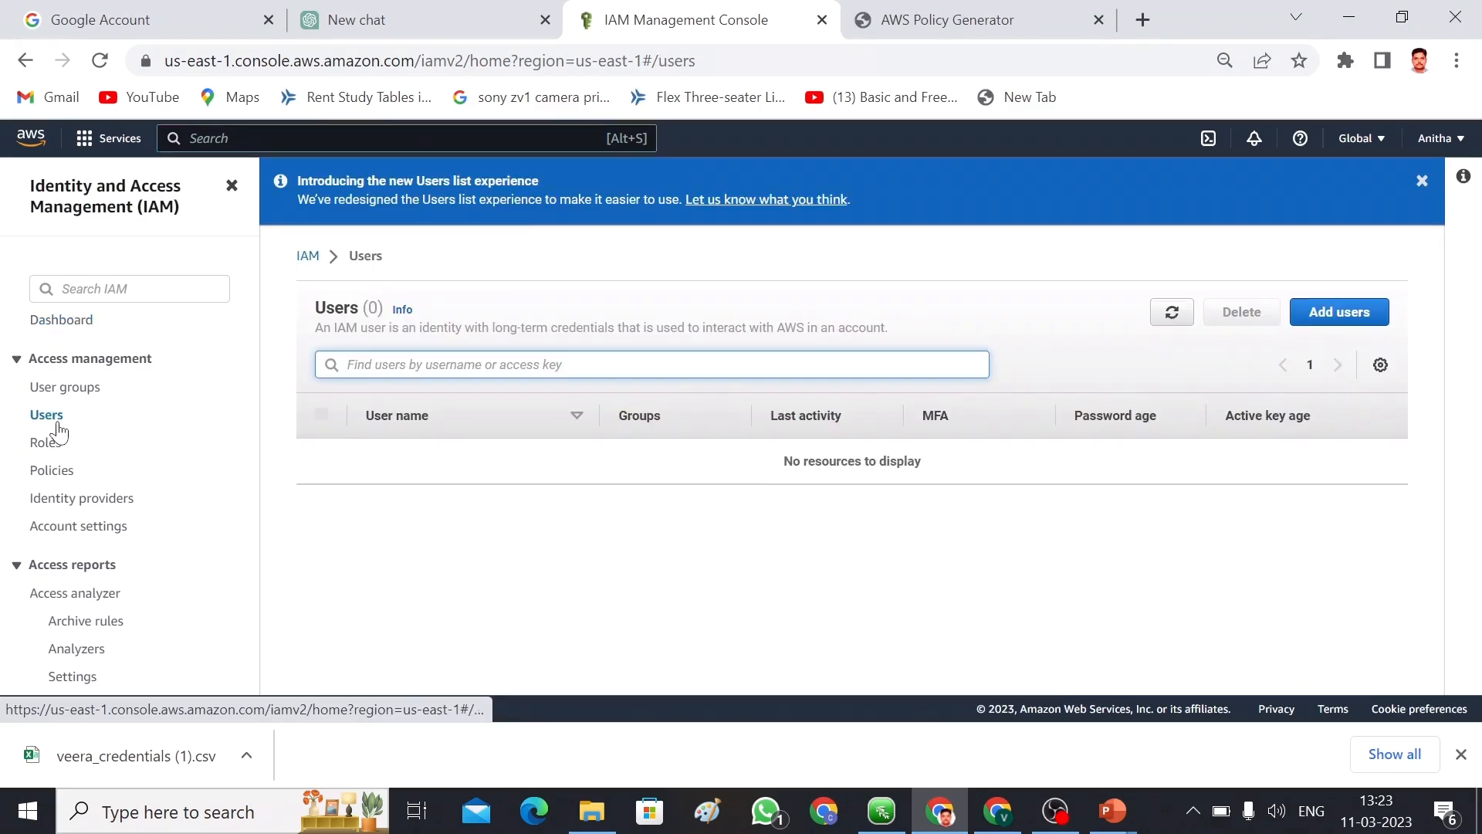
# Step: Start adding a user, enter its user name, and provide AWS Management Console access with the option to create an IAM user
pyautogui.click(1333, 335)
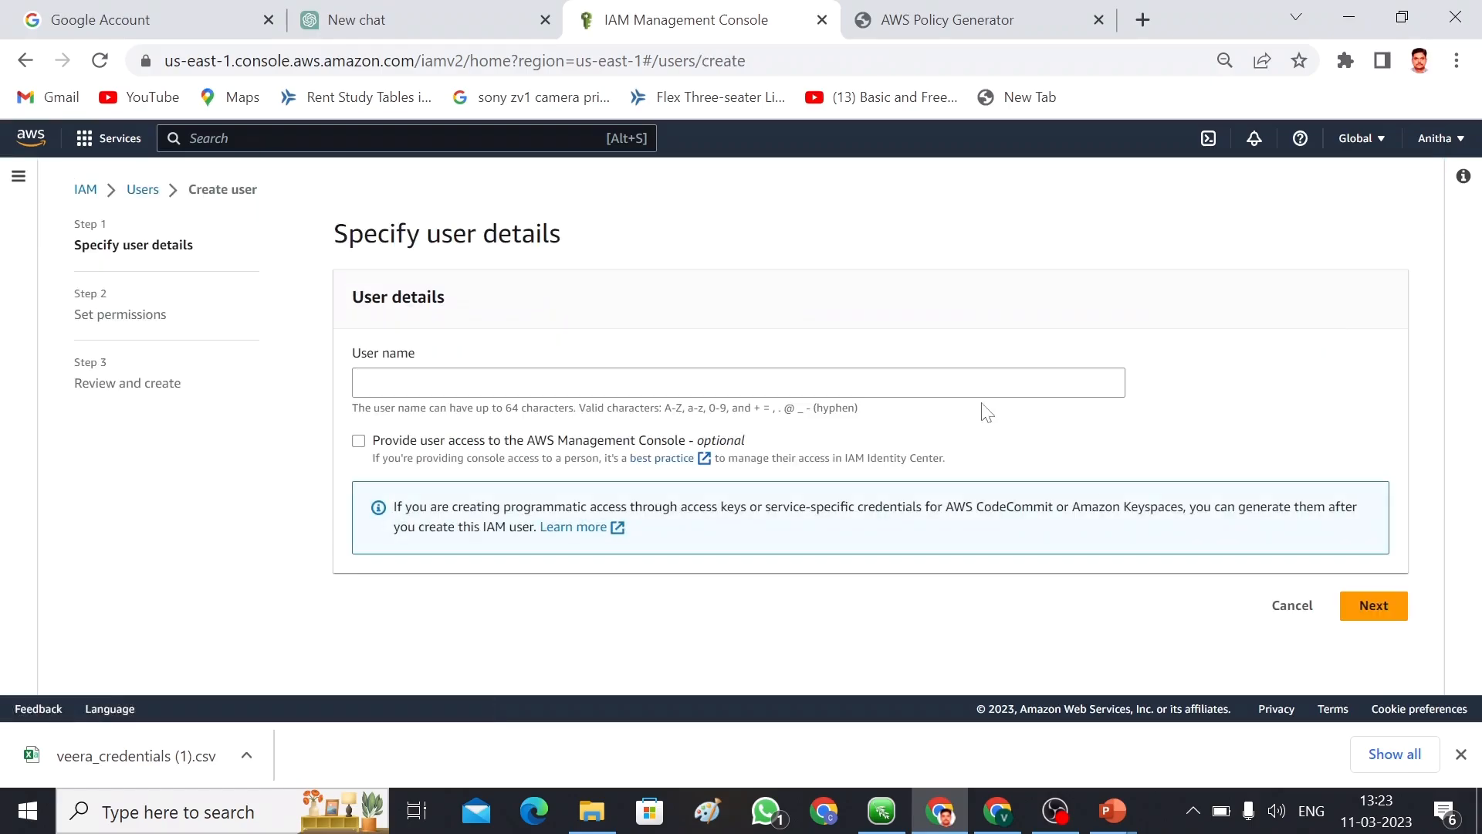
pyautogui.click(572, 383)
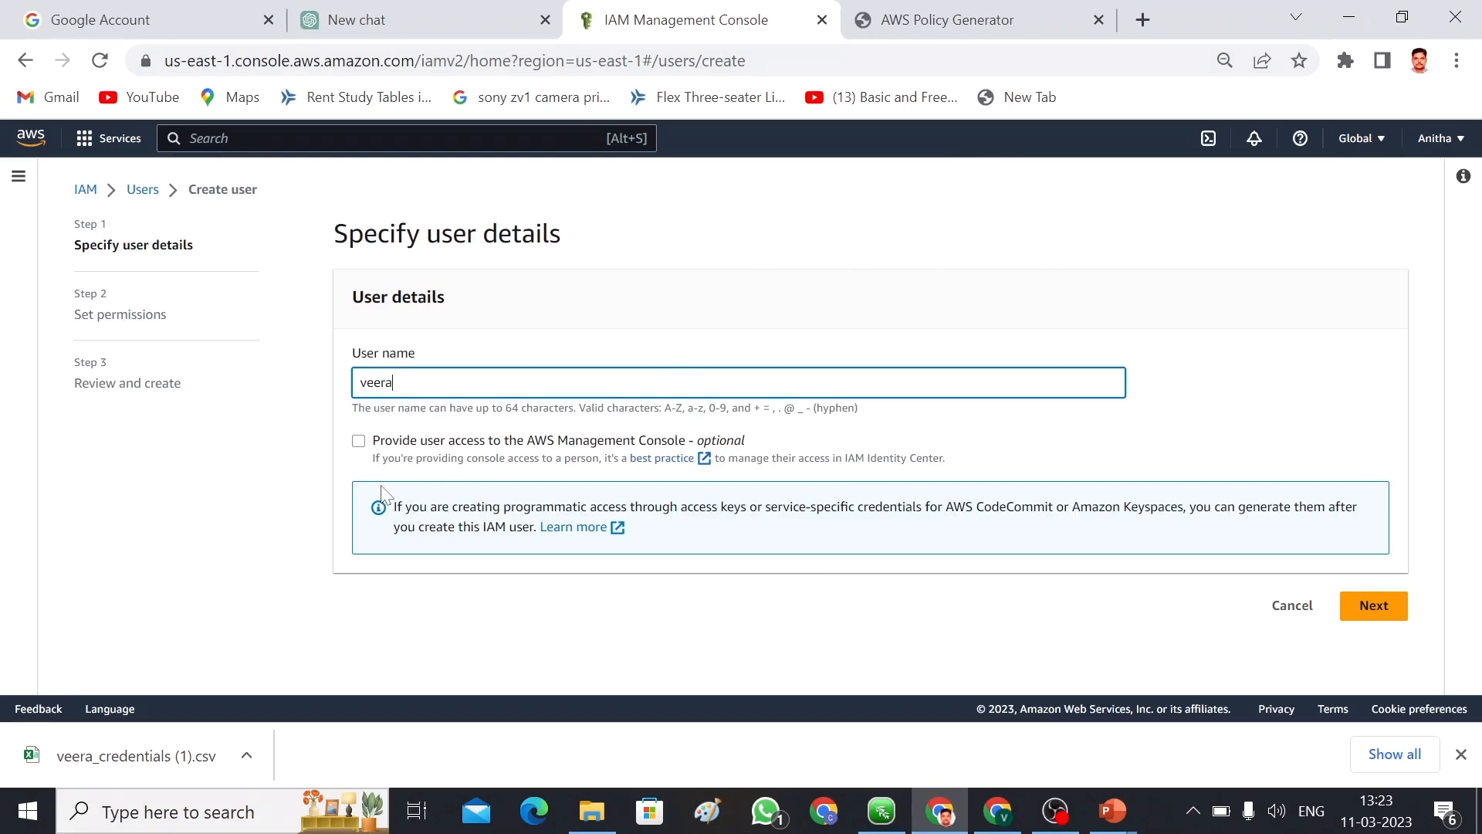
pyautogui.click(357, 443)
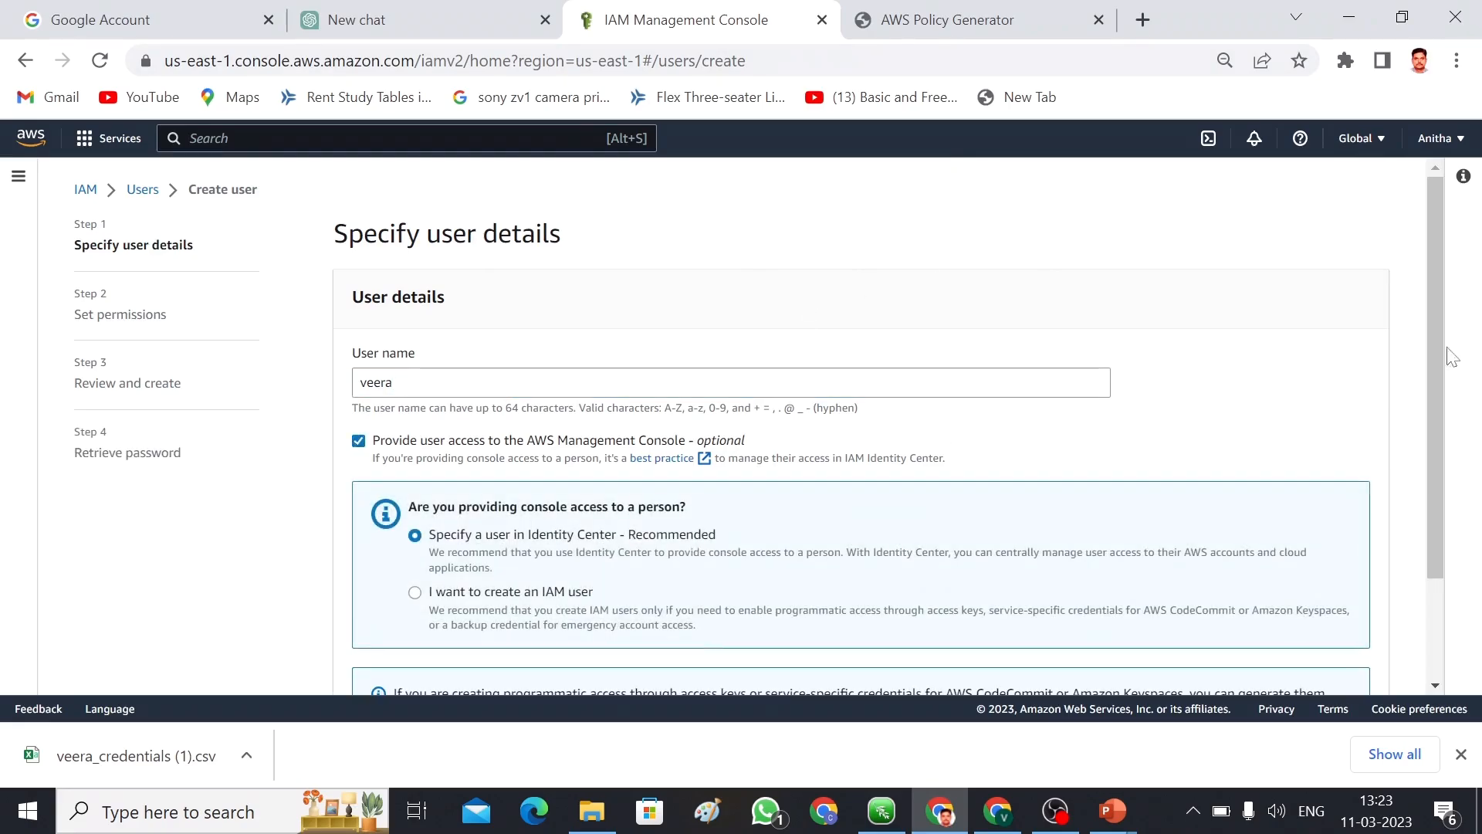
pyautogui.moveTo(1434, 306); pyautogui.dragTo(1458, 395)
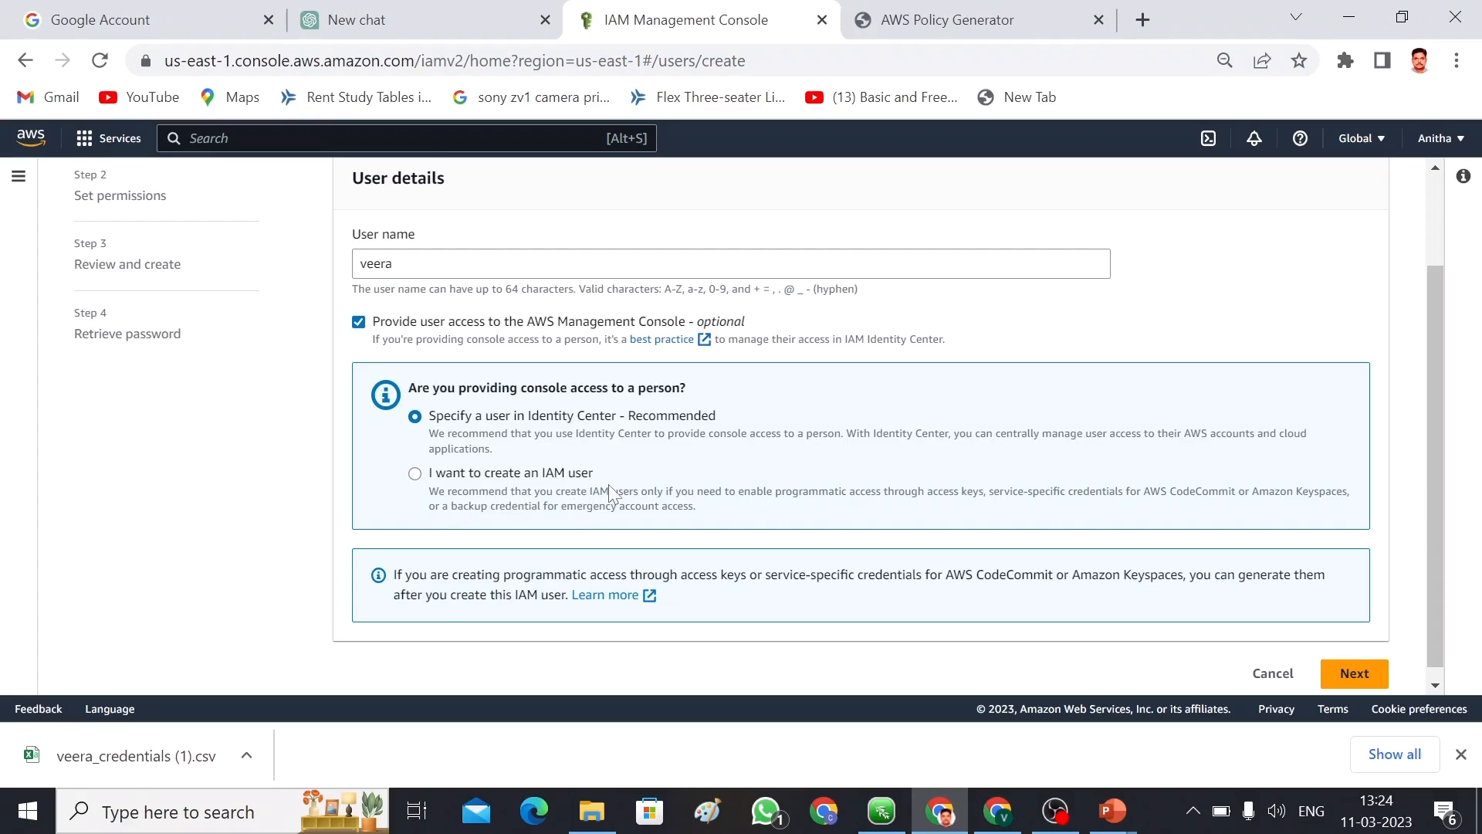
pyautogui.click(416, 474)
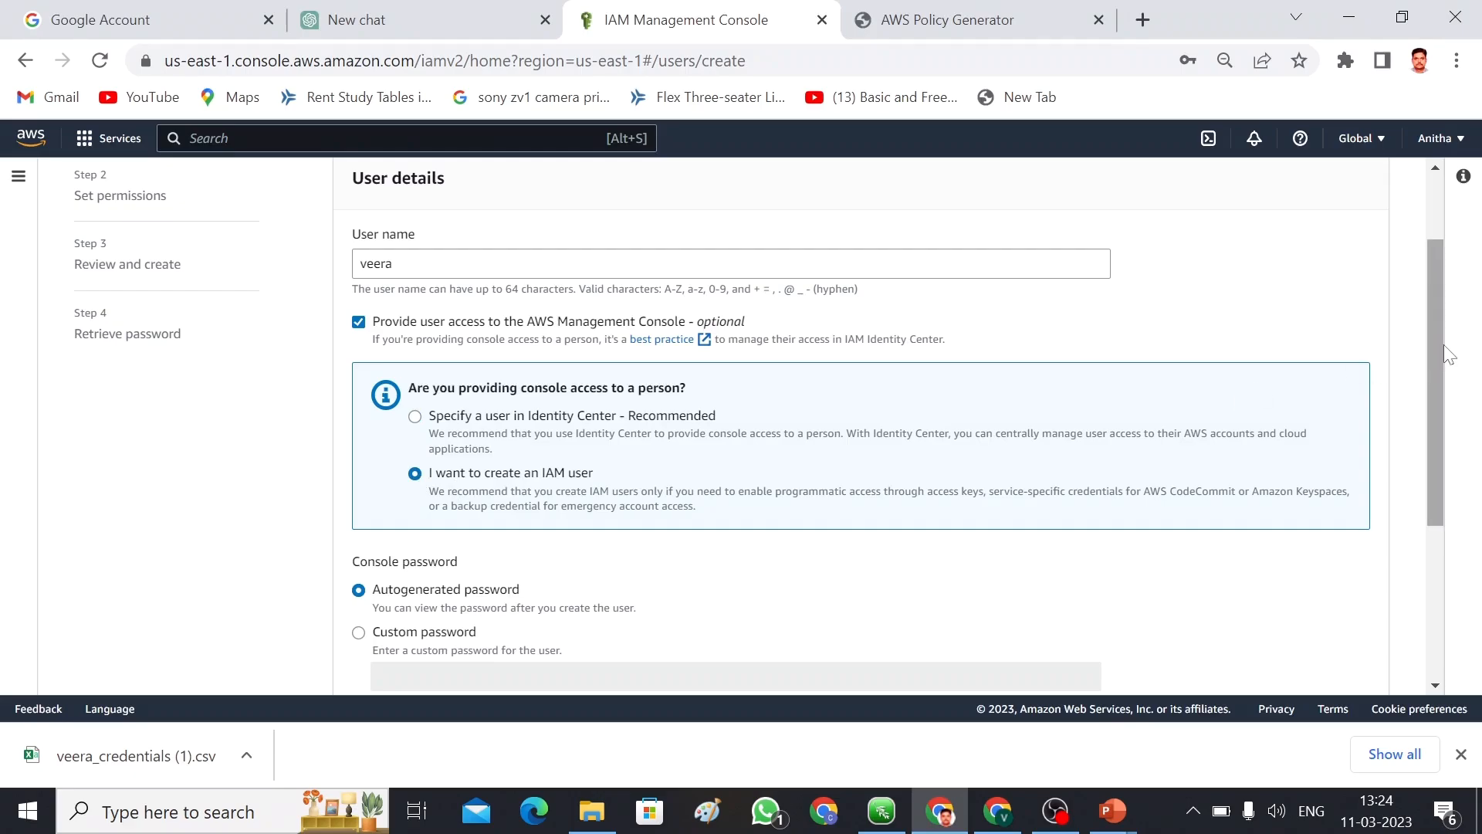
# Step: Keep the autogenerated password, enable Show password, remove the new-password-at-next-sign-in requirement, and proceed to permissions
pyautogui.moveTo(1433, 324); pyautogui.dragTo(1459, 446)
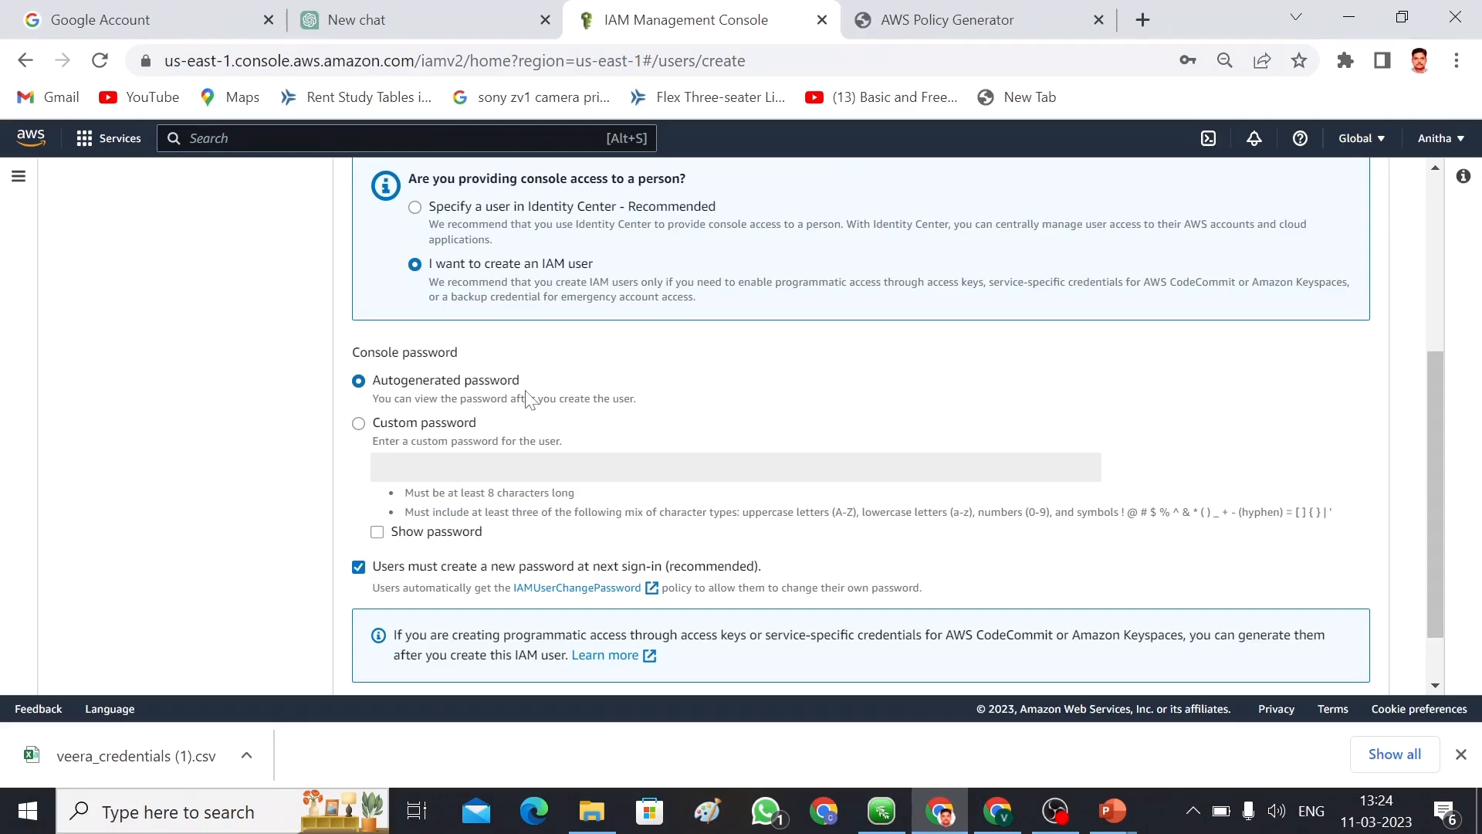
pyautogui.moveTo(1430, 404); pyautogui.dragTo(1451, 498)
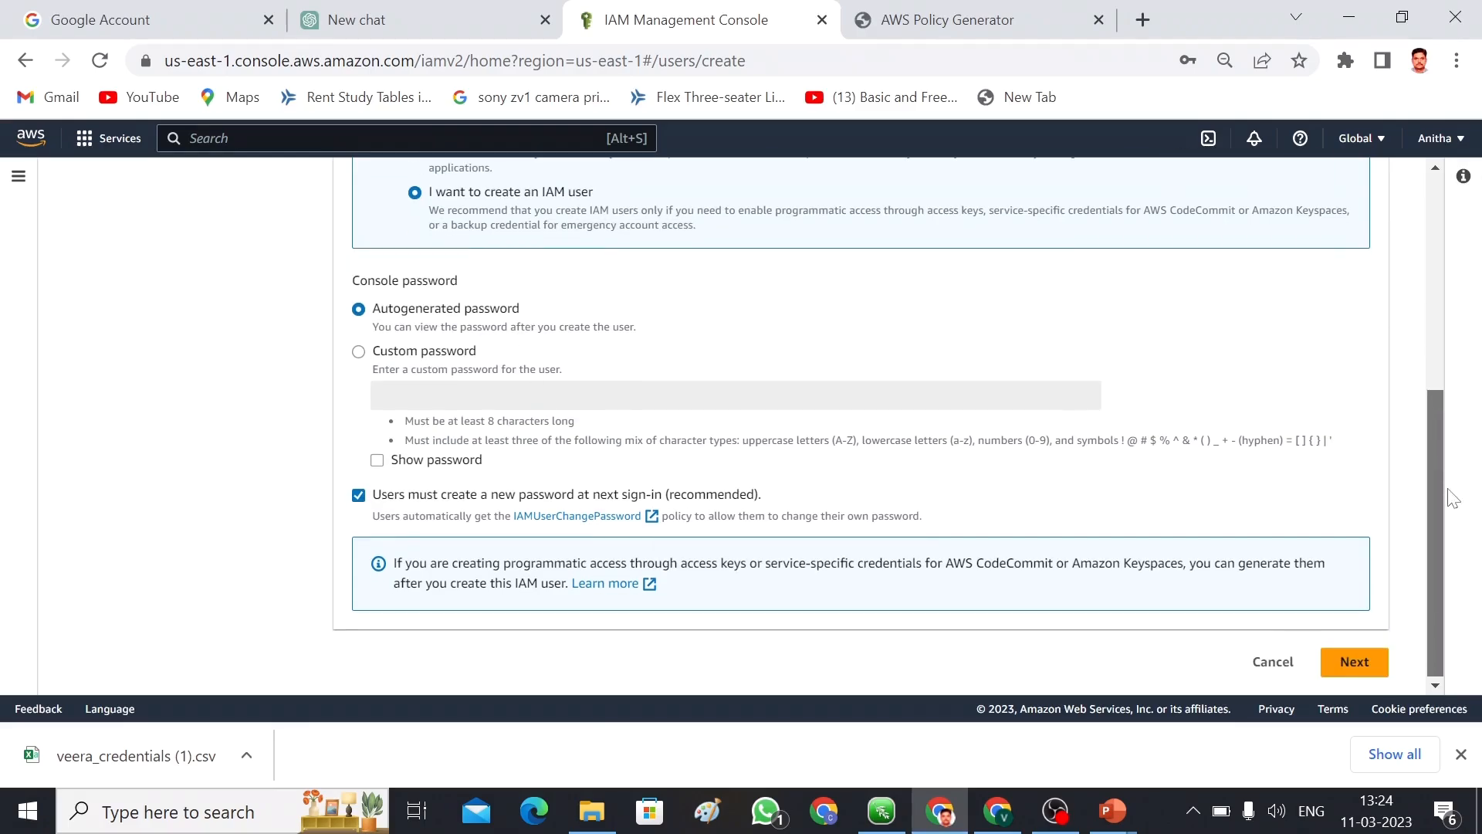
pyautogui.click(377, 462)
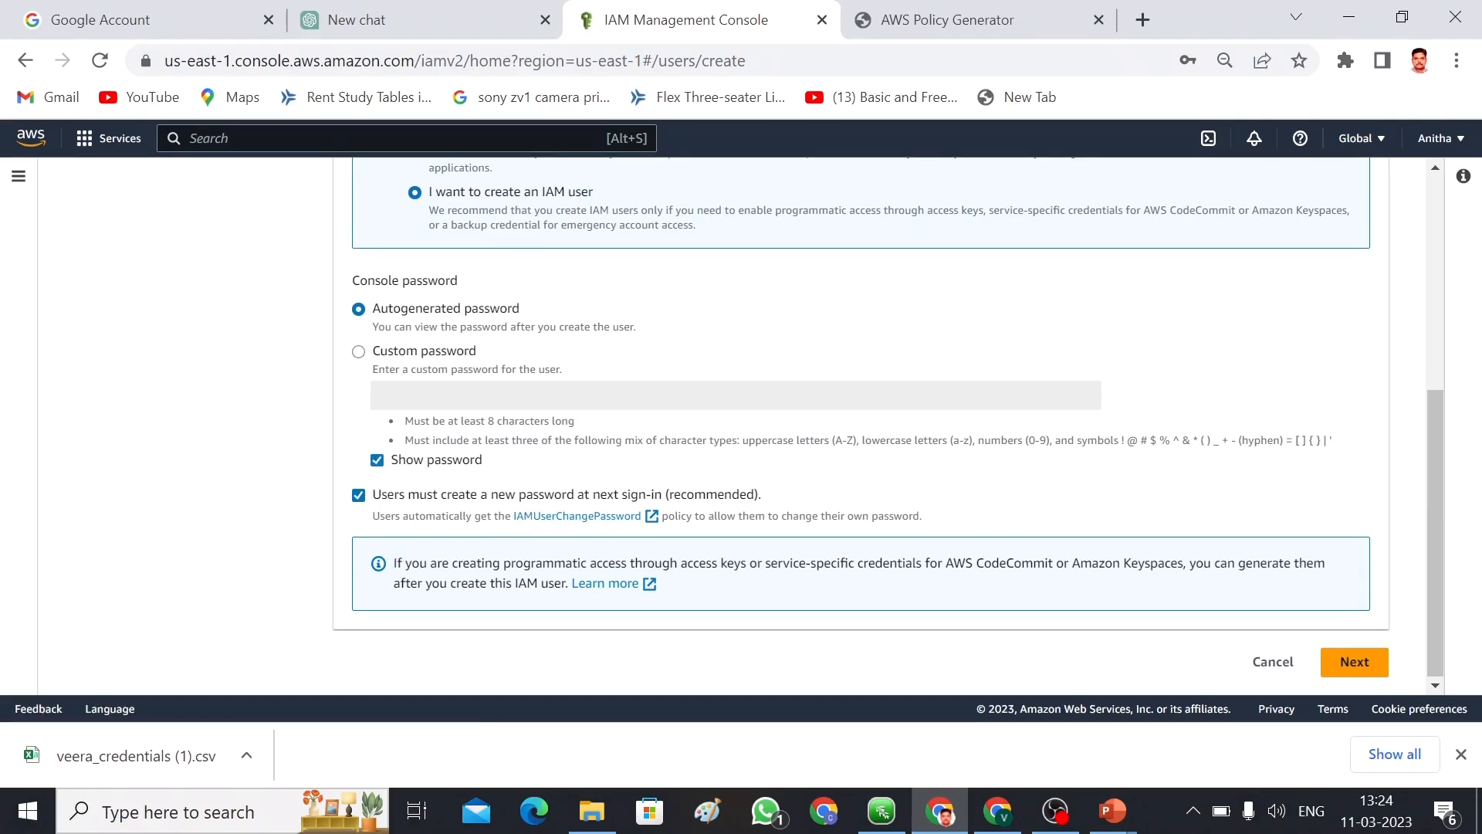
pyautogui.click(359, 496)
pyautogui.moveTo(1443, 495); pyautogui.dragTo(1459, 575)
pyautogui.click(1384, 670)
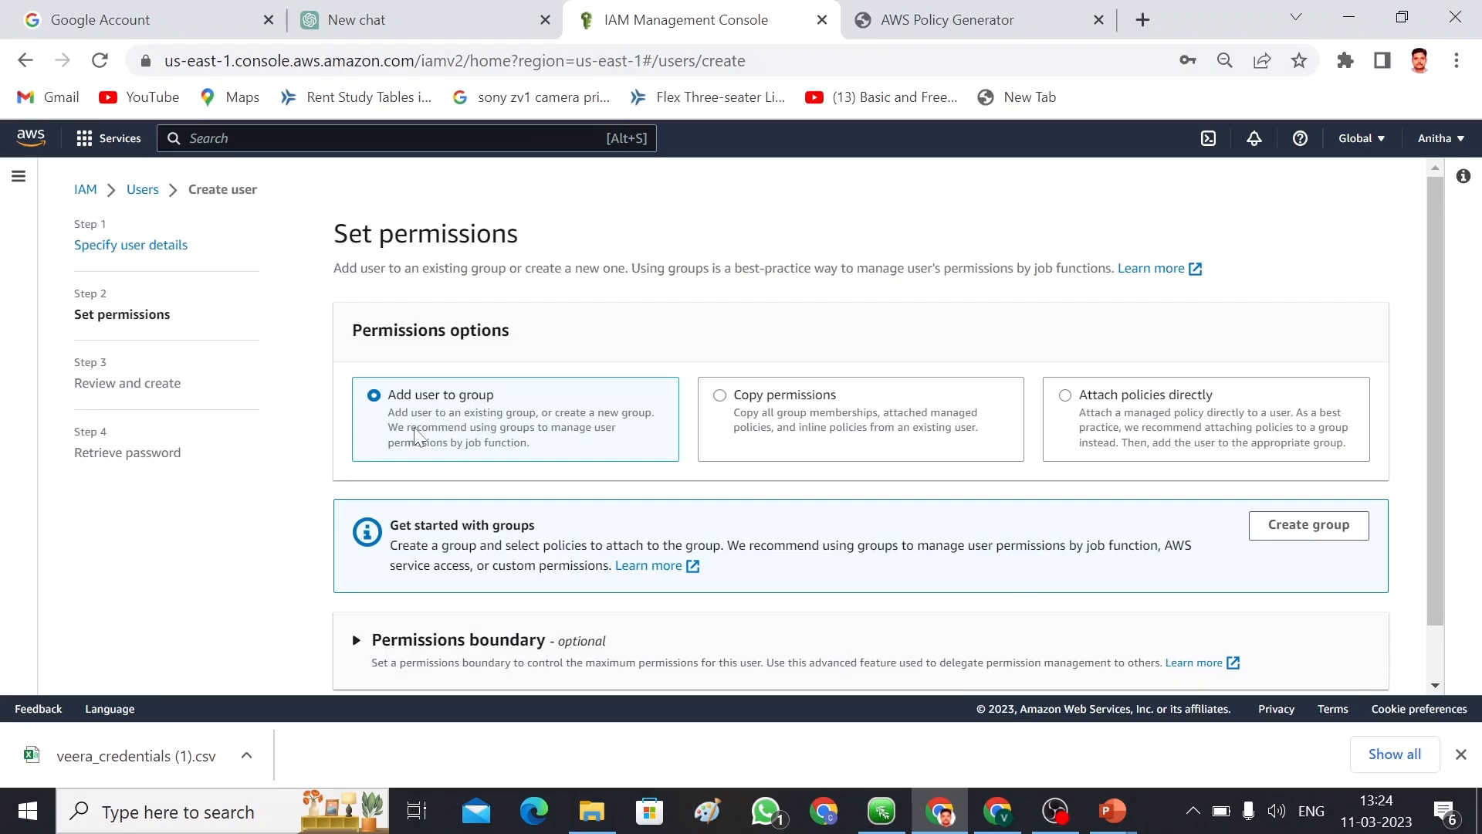
# Step: Look at the Copy permissions option, and set the permissions option to Attach policies directly
pyautogui.click(721, 397)
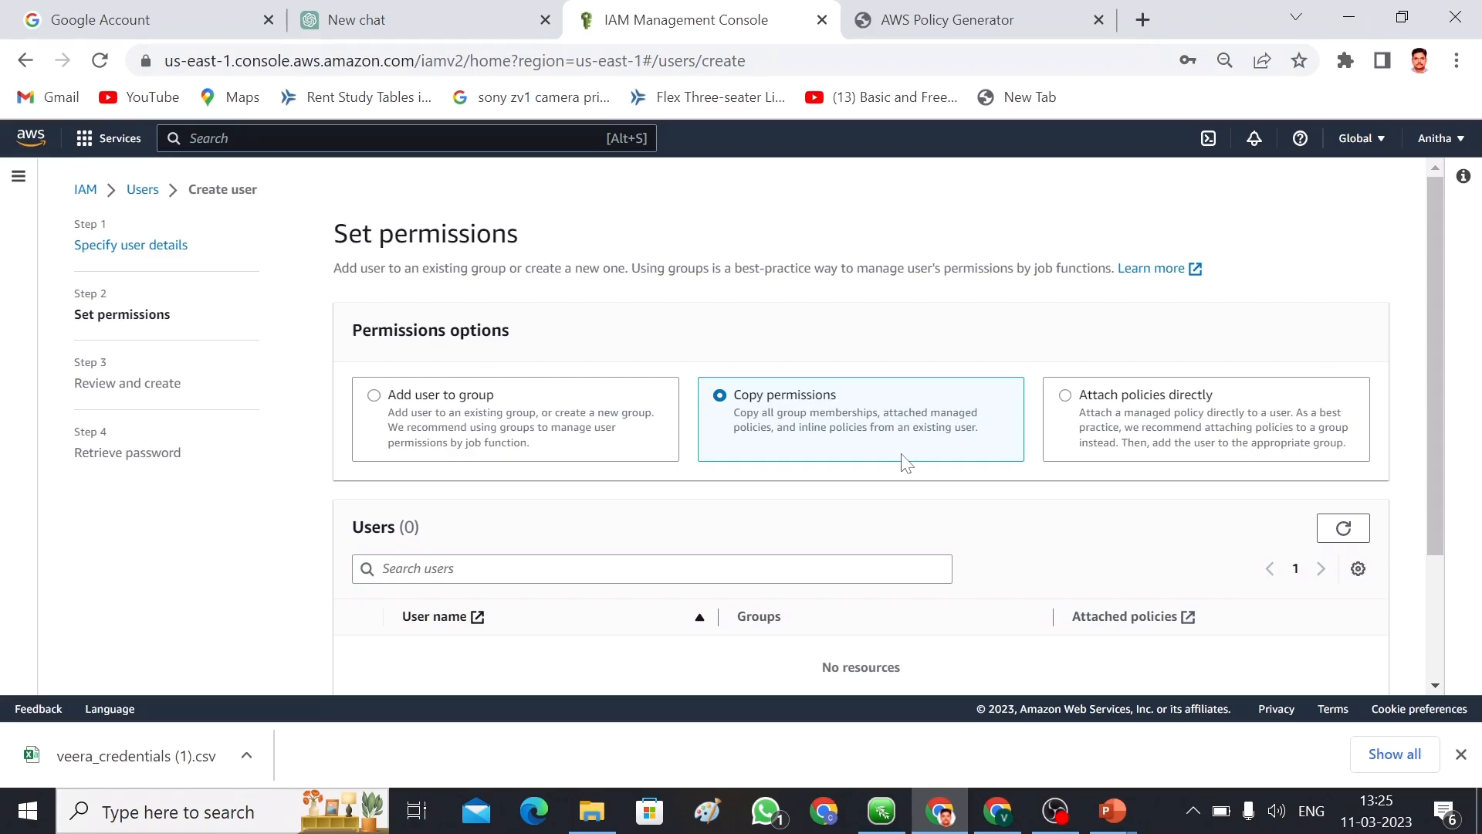
pyautogui.click(1068, 399)
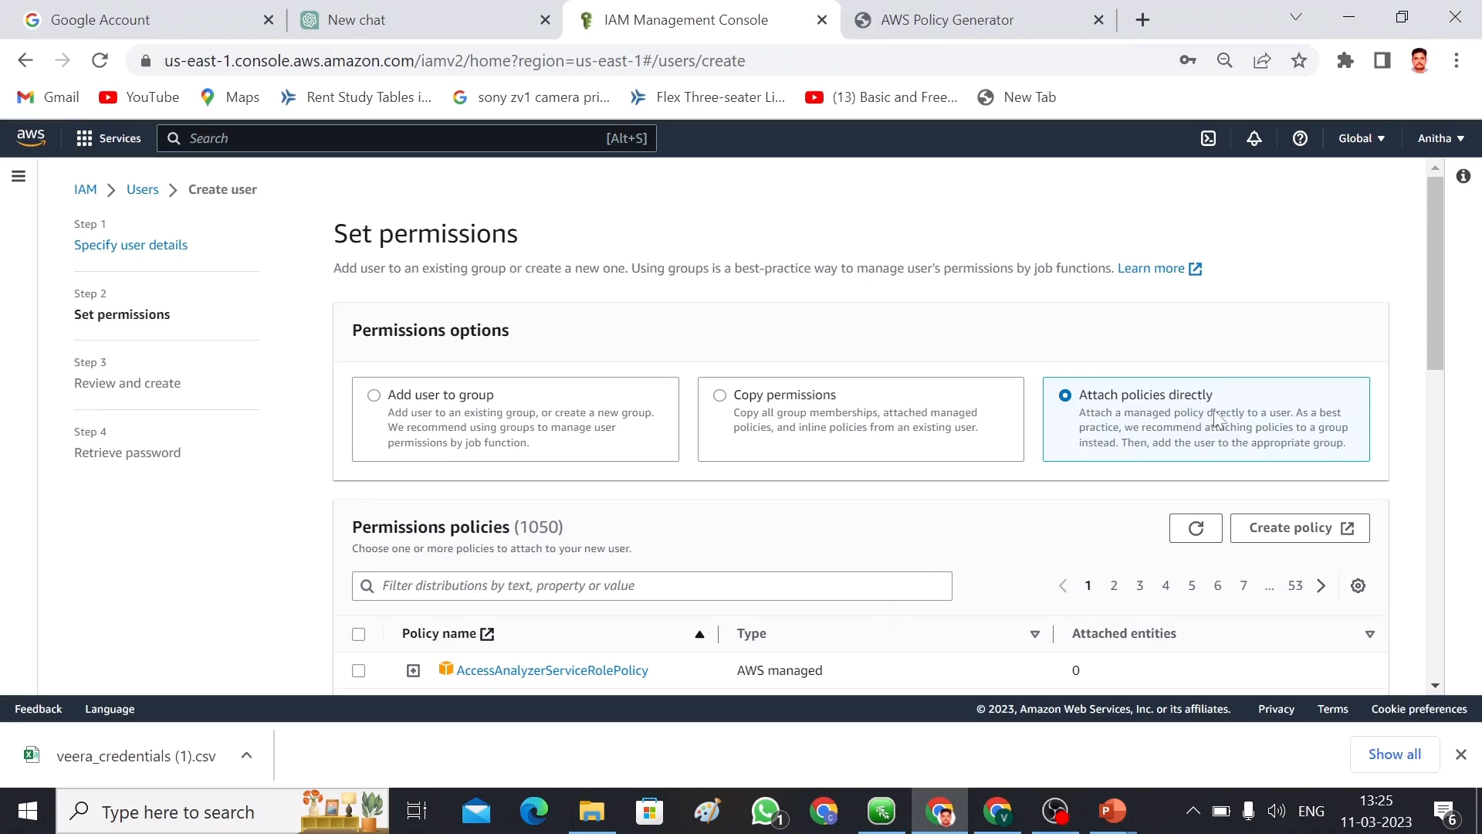
pyautogui.moveTo(1433, 273); pyautogui.dragTo(1450, 367)
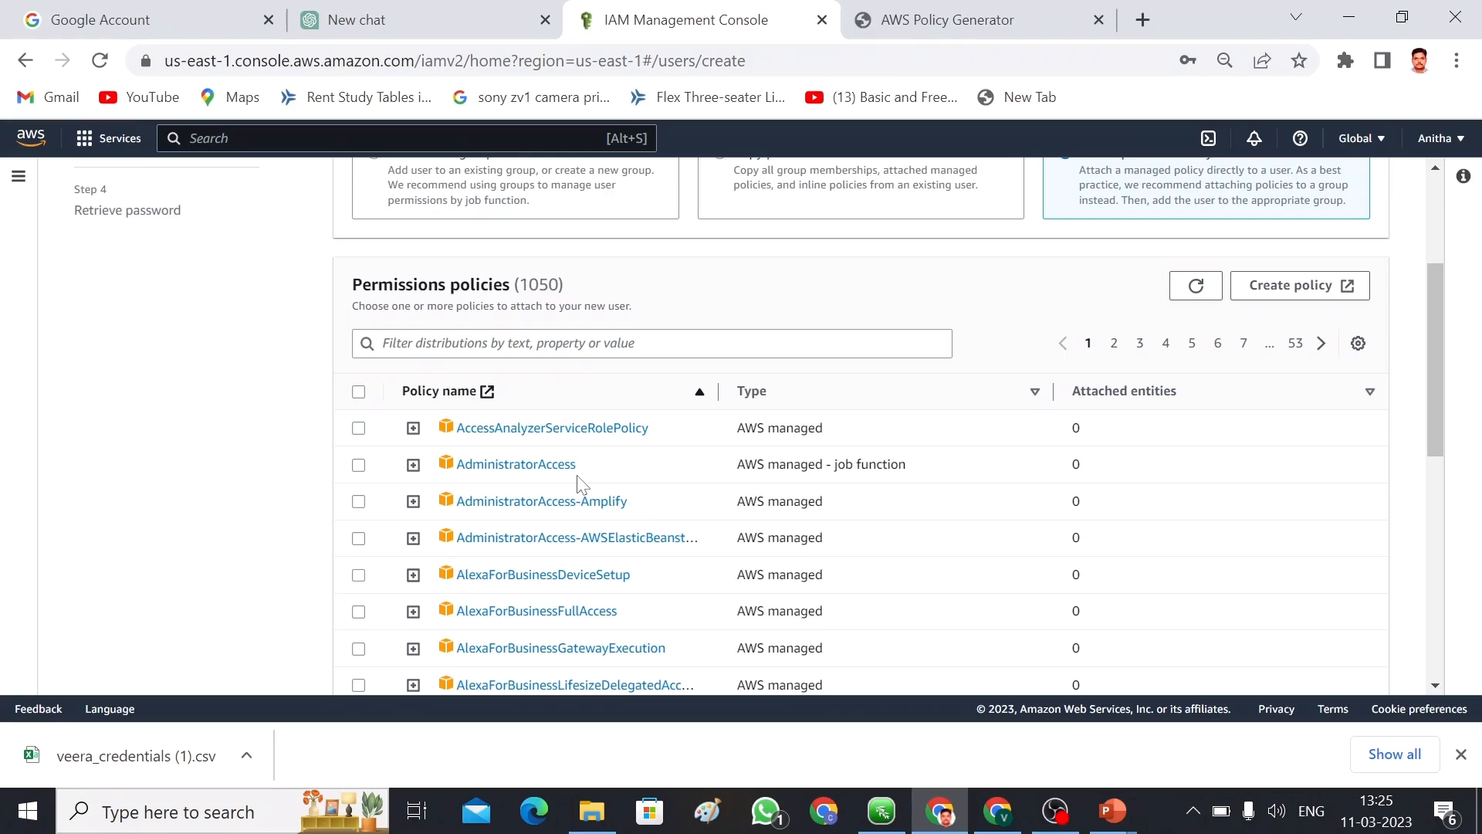
pyautogui.moveTo(1430, 365); pyautogui.dragTo(1433, 397)
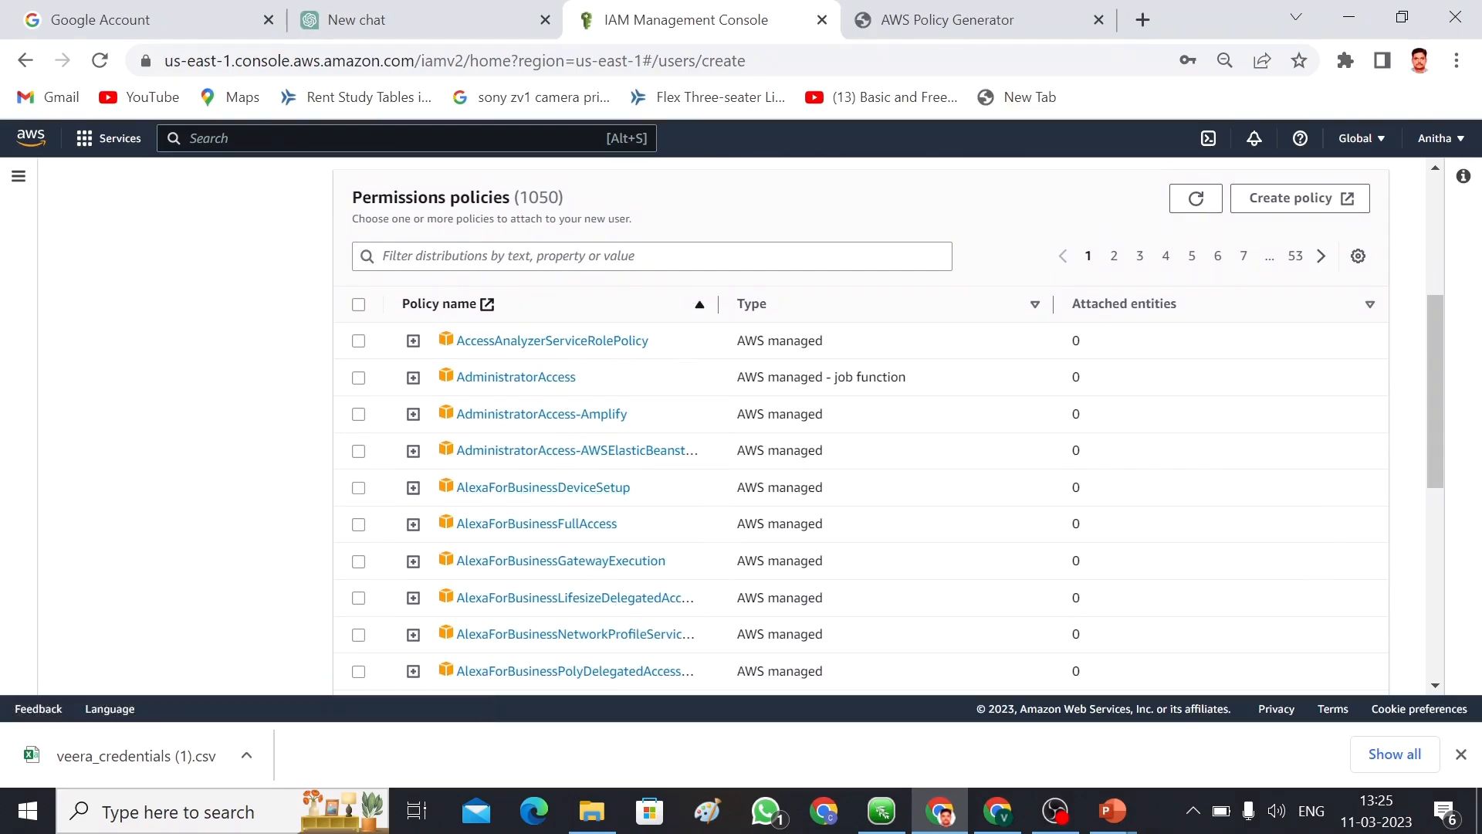
# Step: Search the permissions policies for "s3full" and clear the filter
pyautogui.click(657, 256)
pyautogui.write('s')
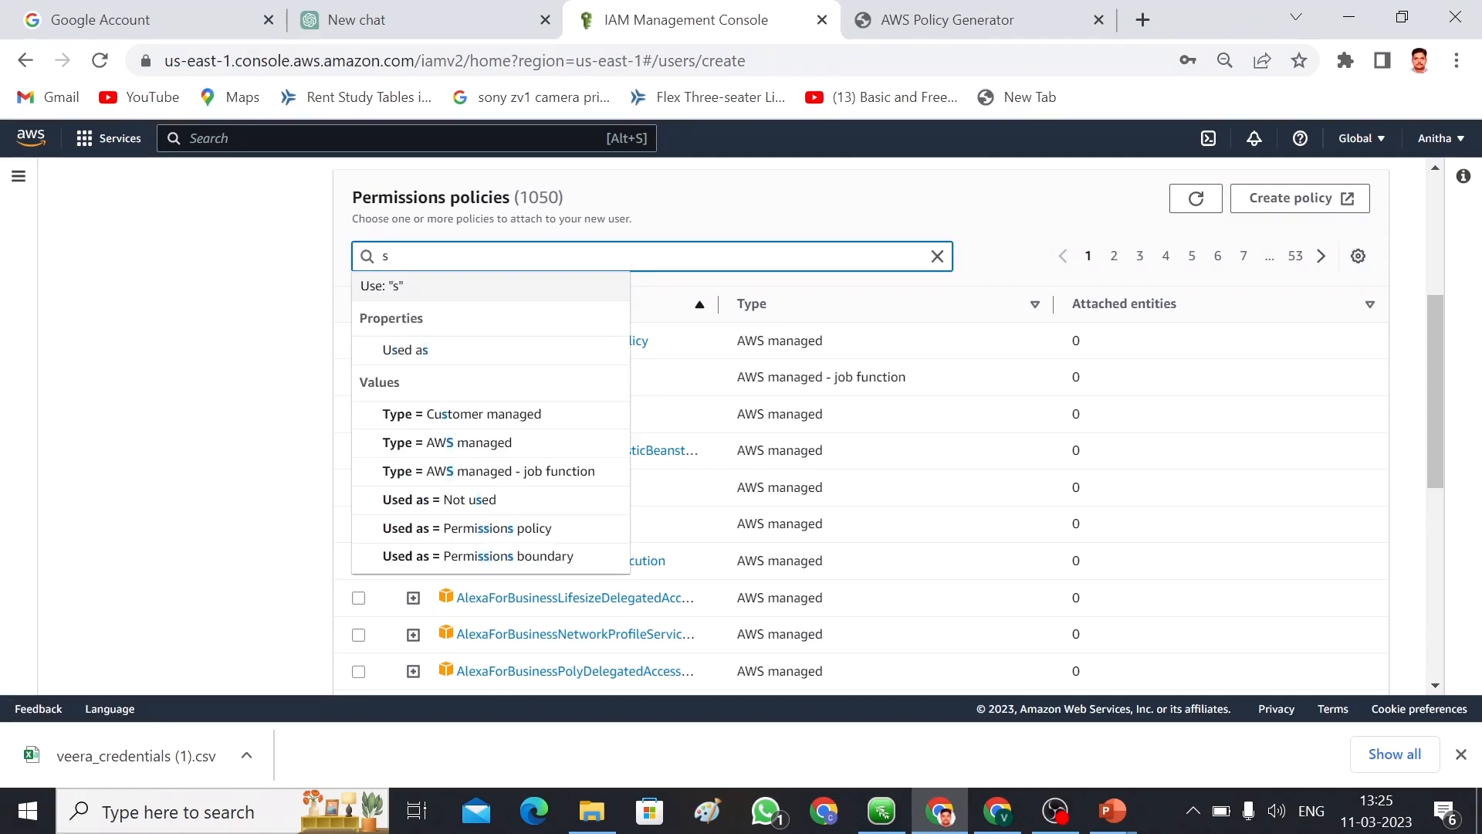
pyautogui.write('3full')
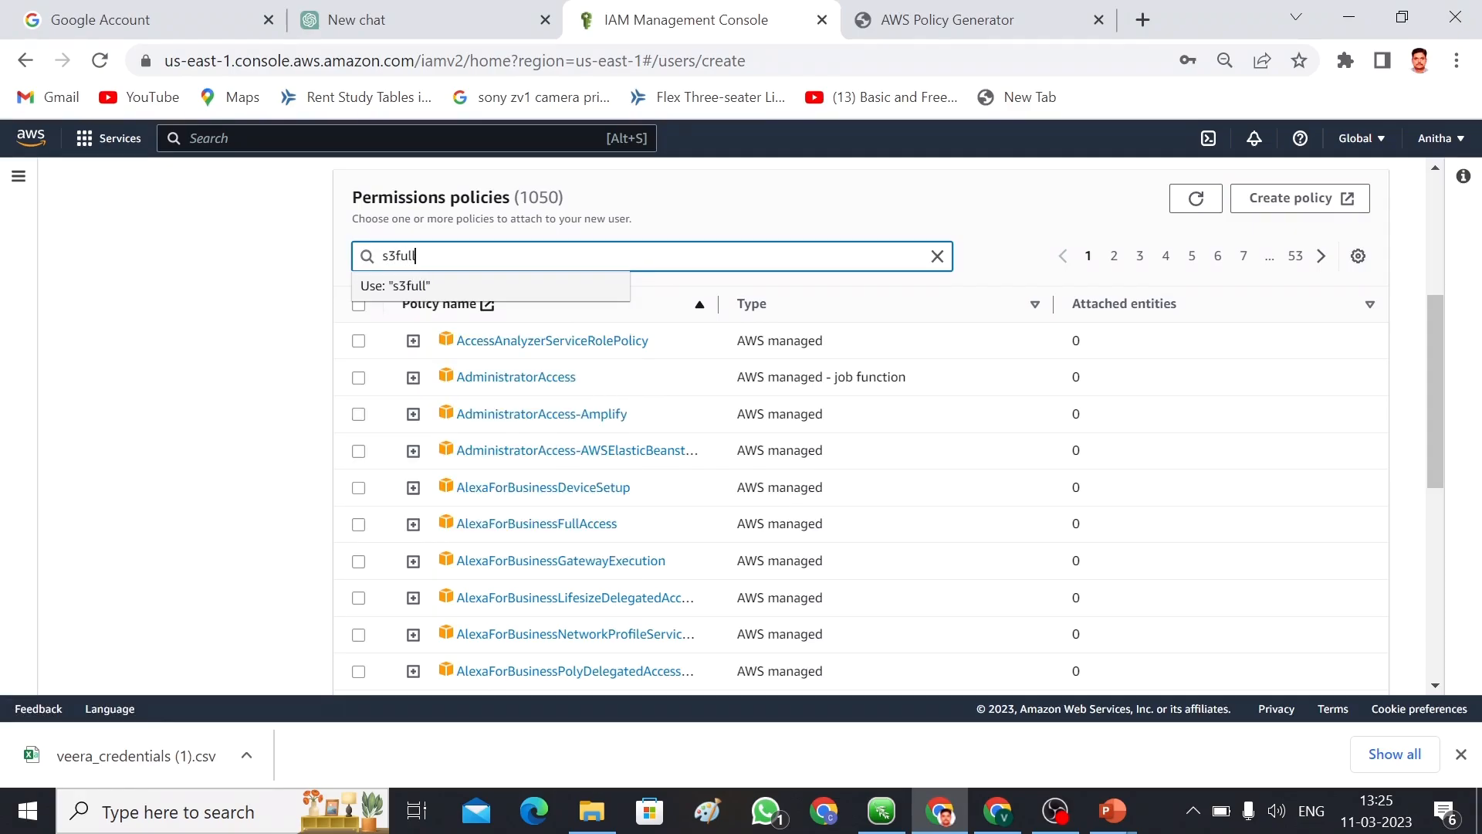
pyautogui.press('Return')
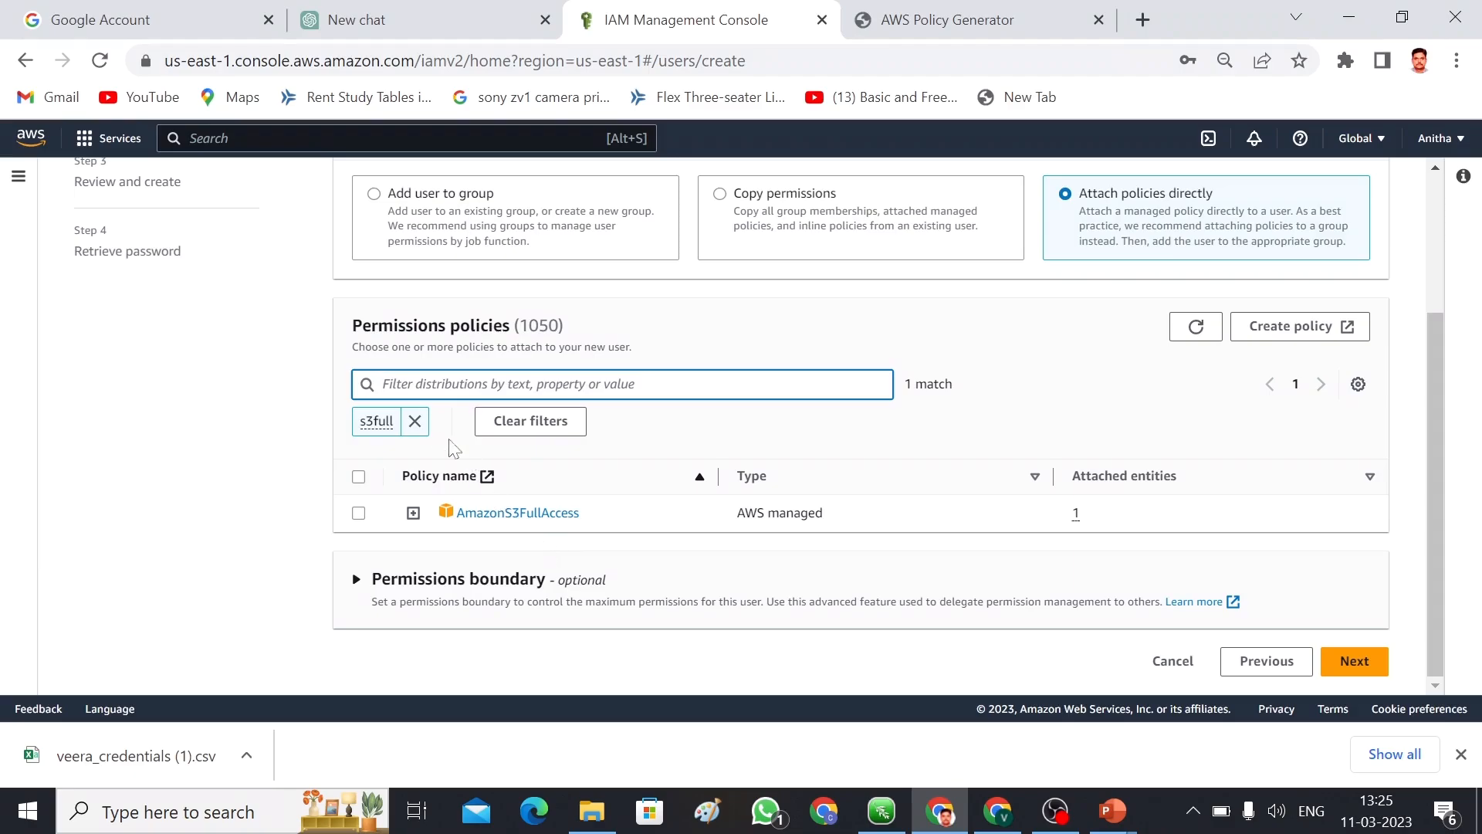
pyautogui.click(415, 422)
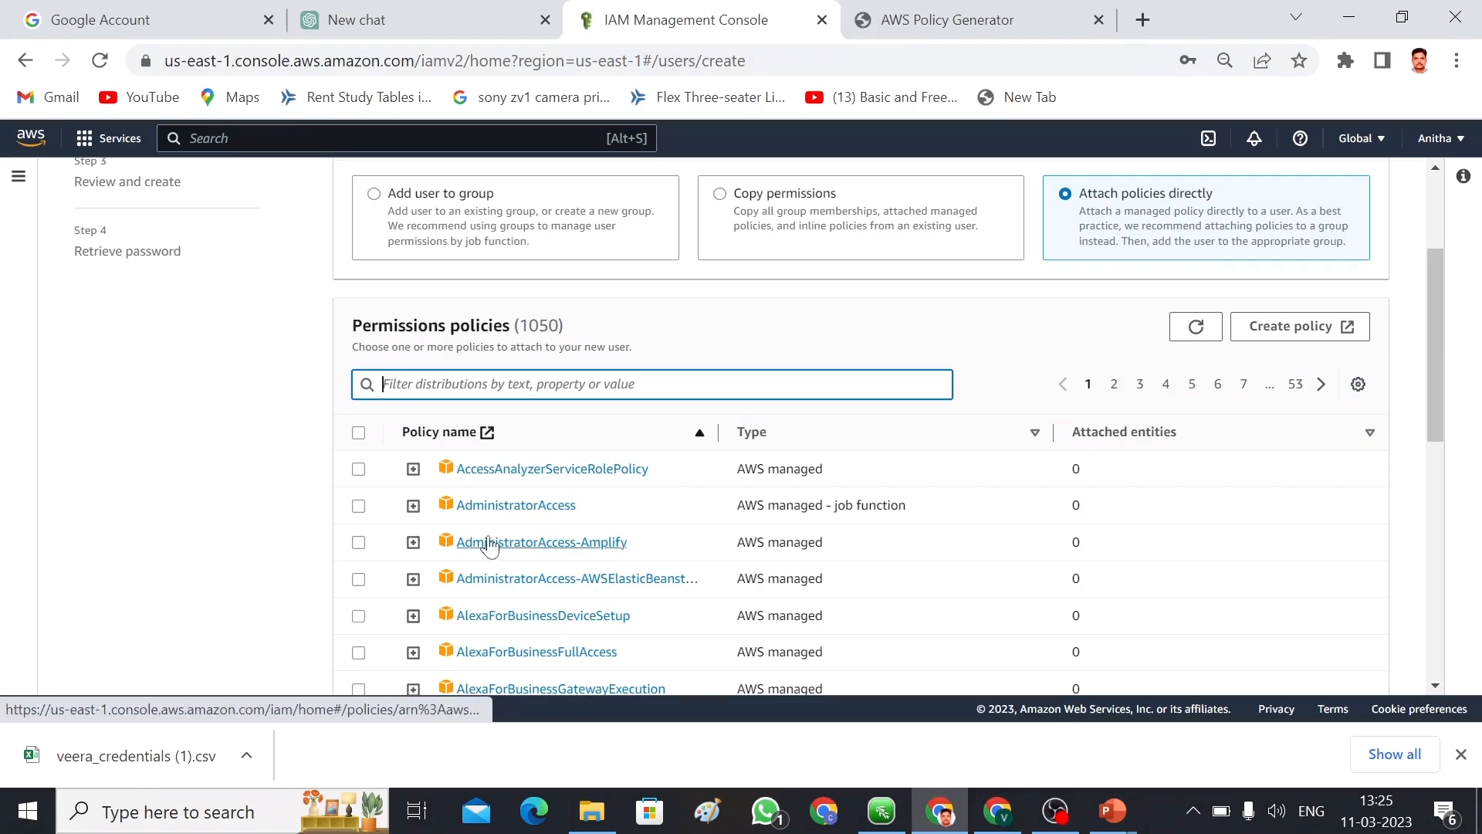
# Step: Attach the AdministratorAccess policy to the user and create the user from the review page
pyautogui.click(359, 507)
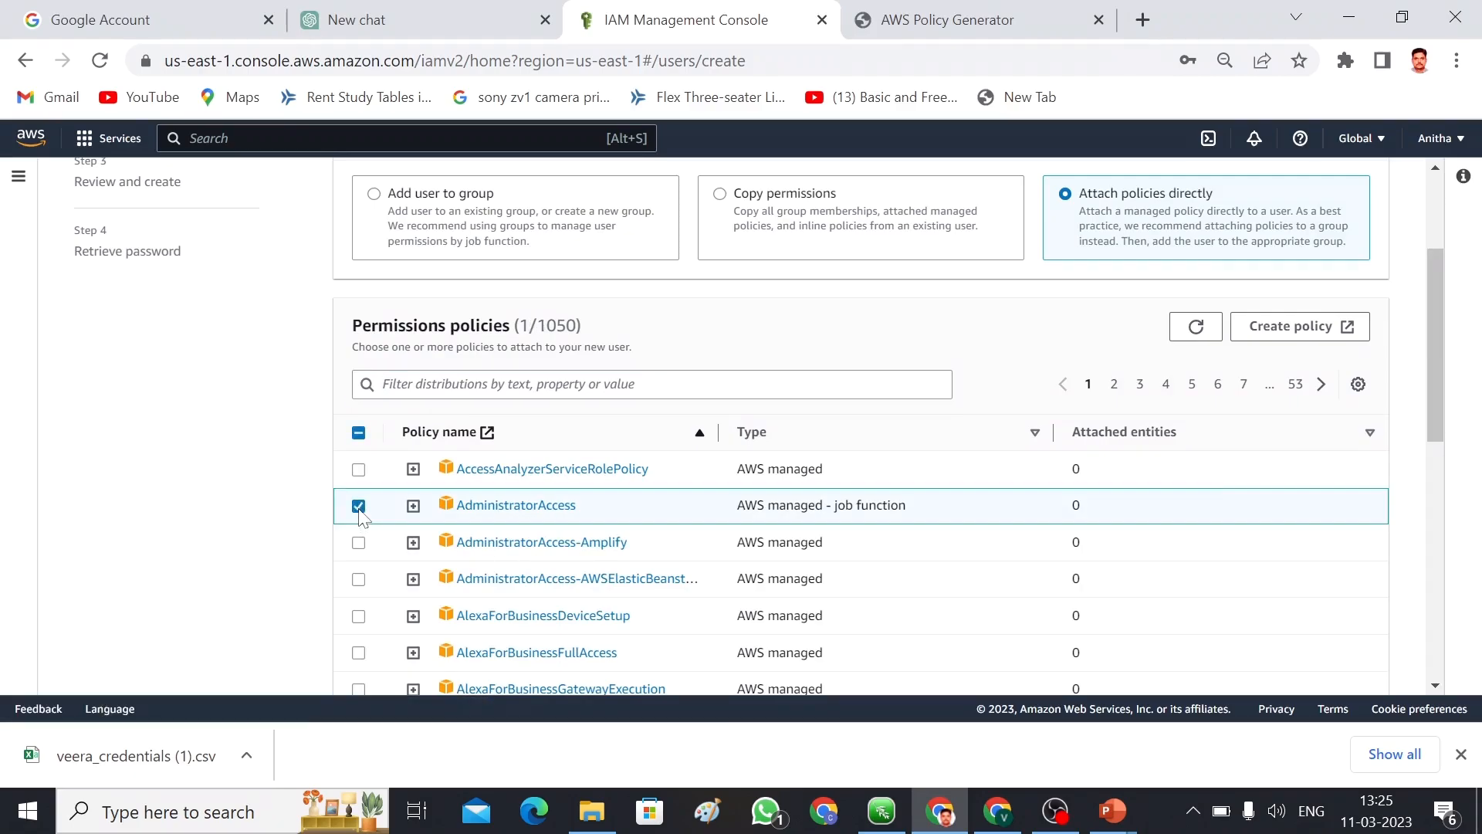
pyautogui.moveTo(1436, 373); pyautogui.dragTo(1436, 609)
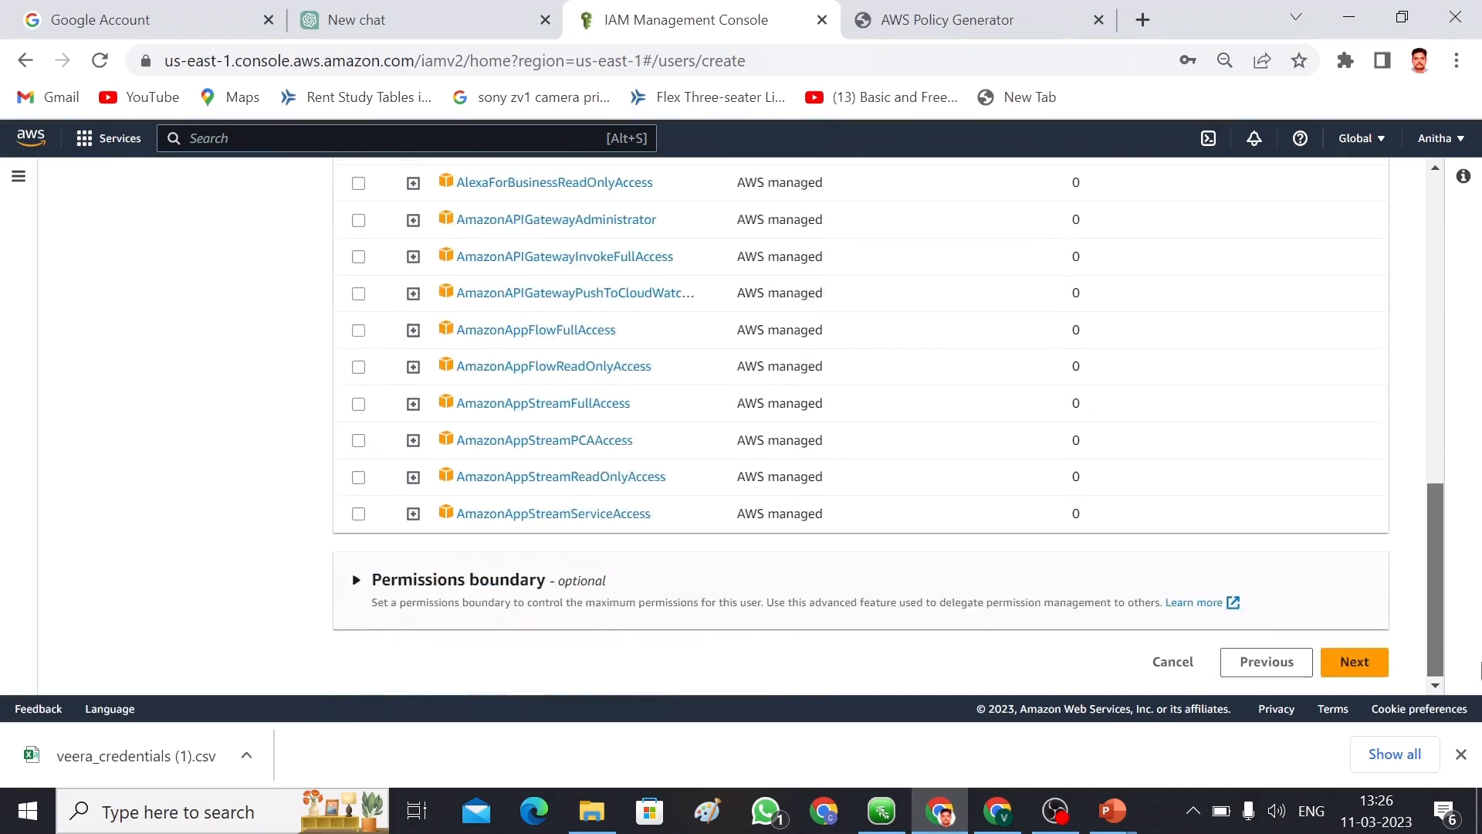
pyautogui.click(1356, 664)
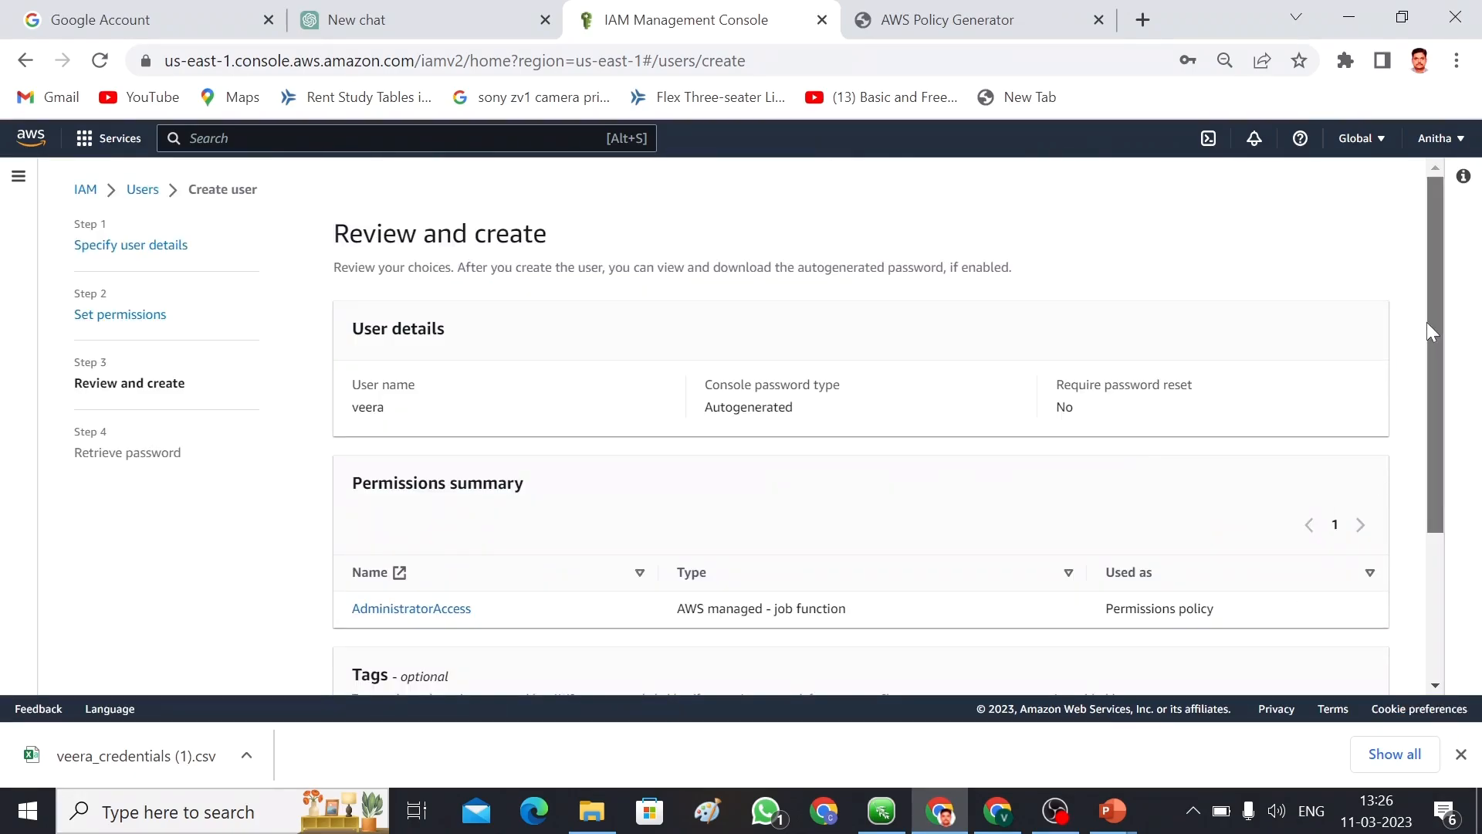
pyautogui.moveTo(1427, 322); pyautogui.dragTo(1462, 546)
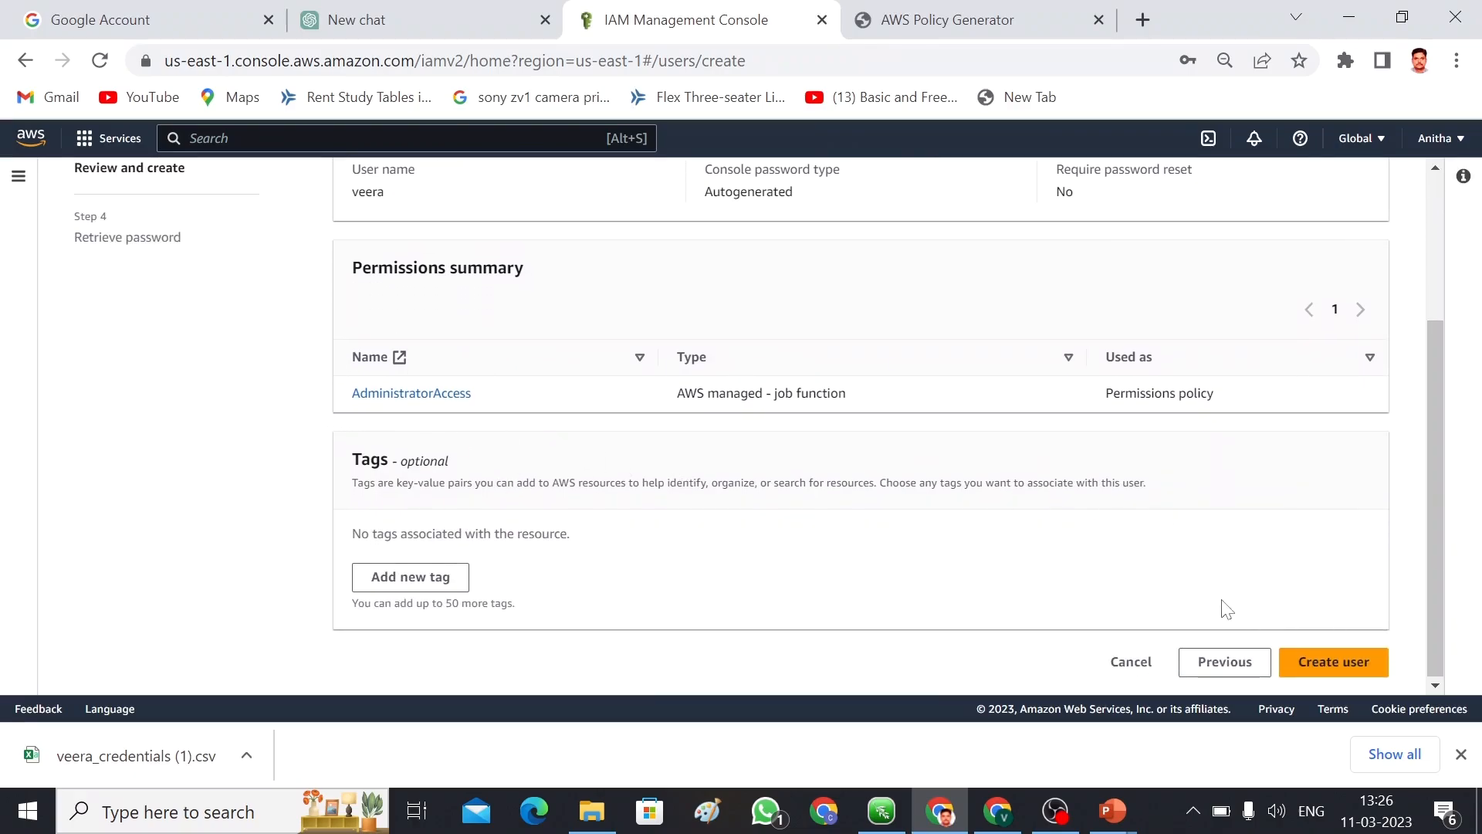
pyautogui.click(1358, 664)
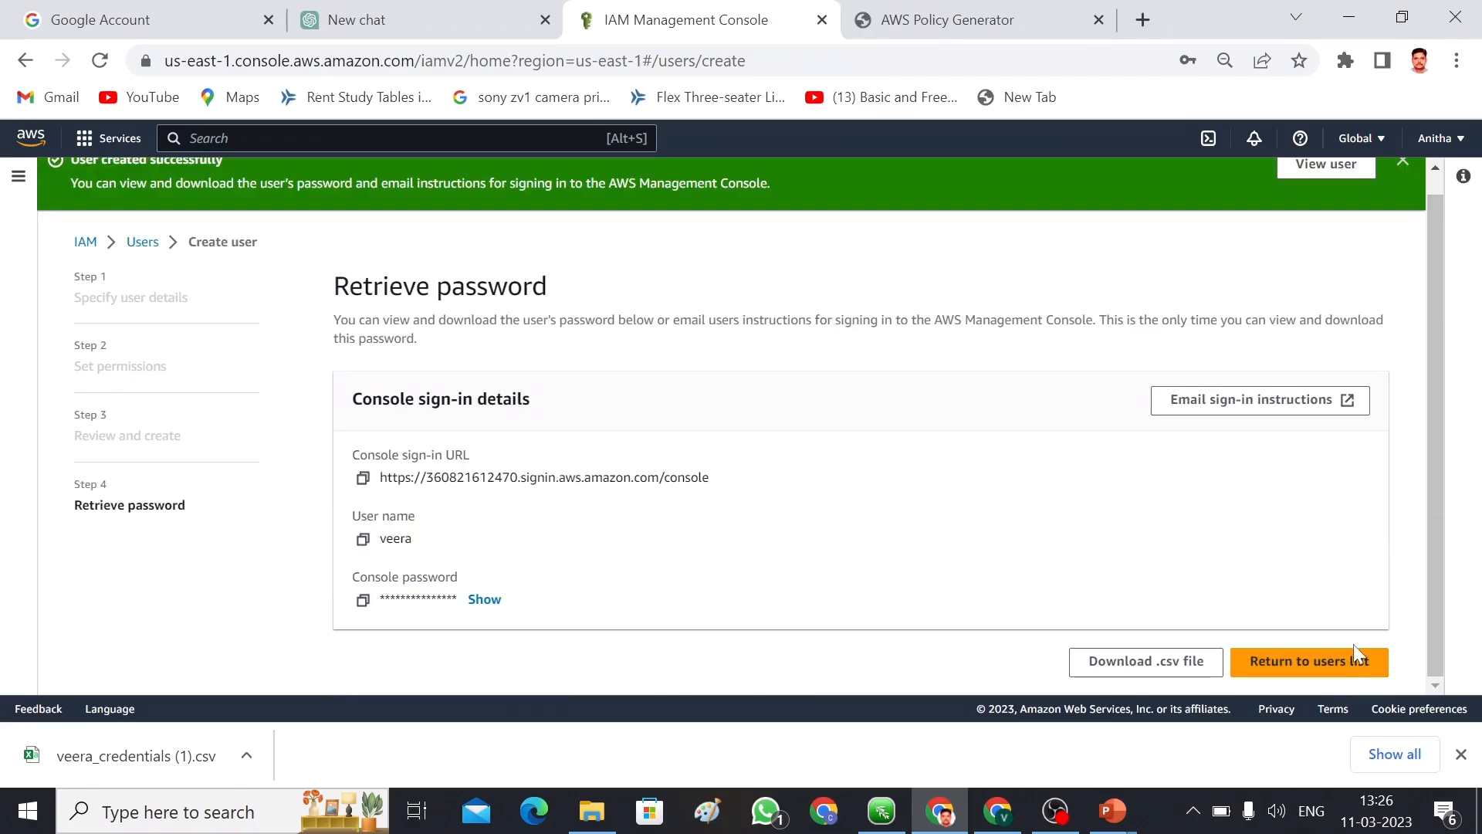
# Step: Stay on the password retrieval page and download the new user's sign-in details as a .csv file
pyautogui.click(1352, 665)
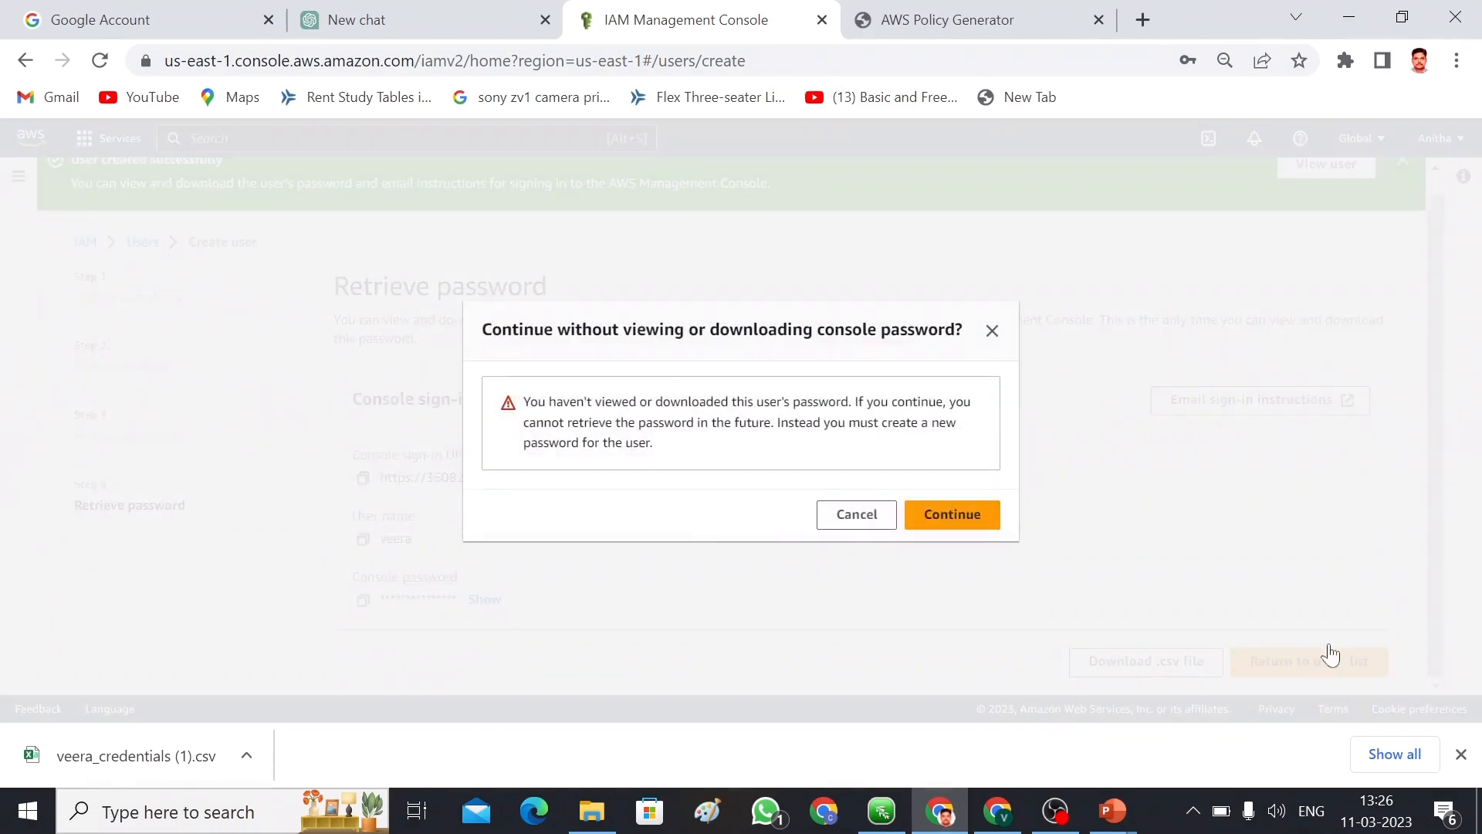
pyautogui.click(873, 513)
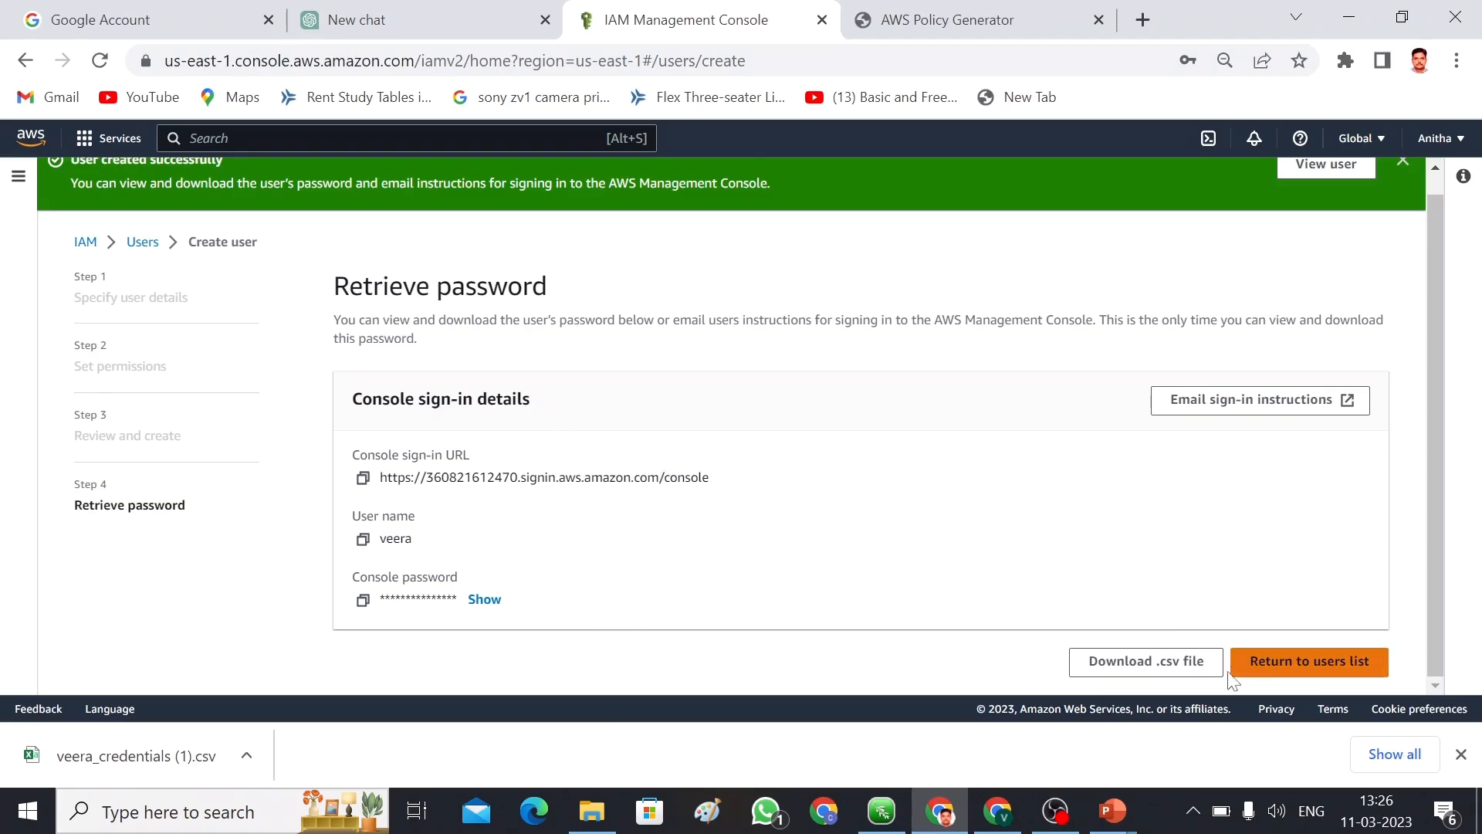
pyautogui.click(1171, 670)
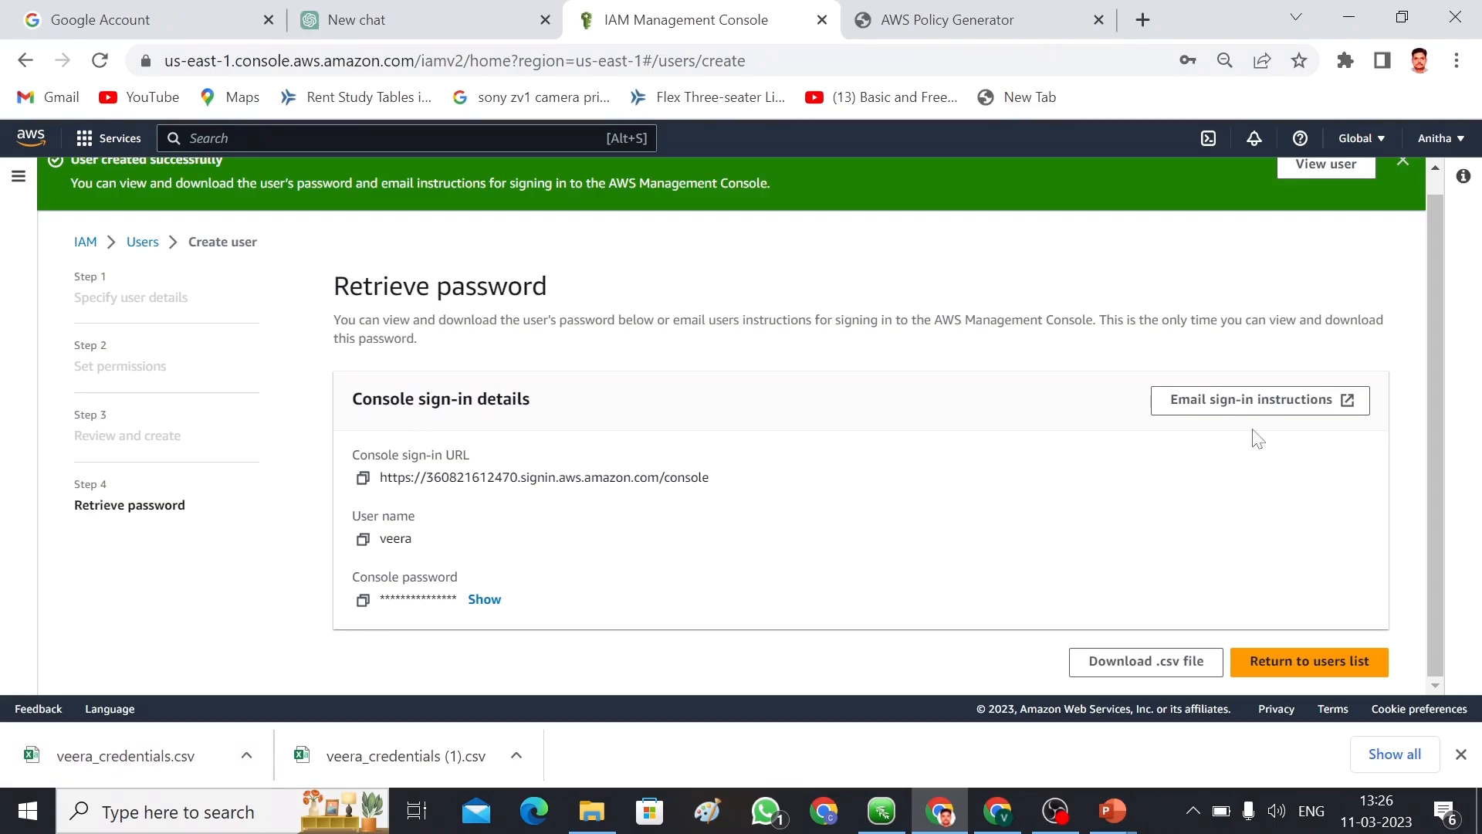
# Step: Open the newly downloaded credentials CSV in Excel and widen columns B and C
pyautogui.click(176, 760)
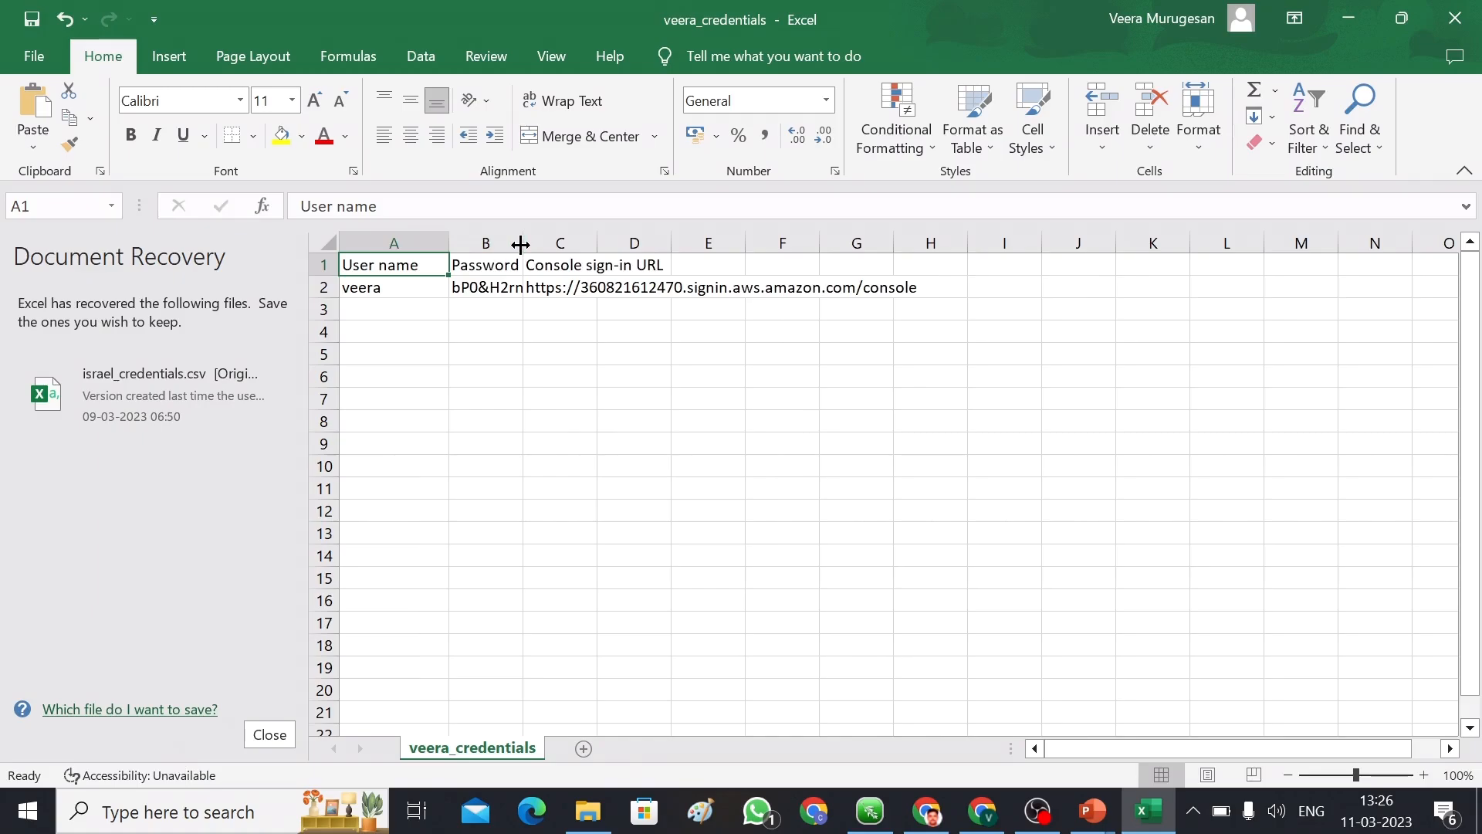
pyautogui.moveTo(520, 244); pyautogui.dragTo(583, 242)
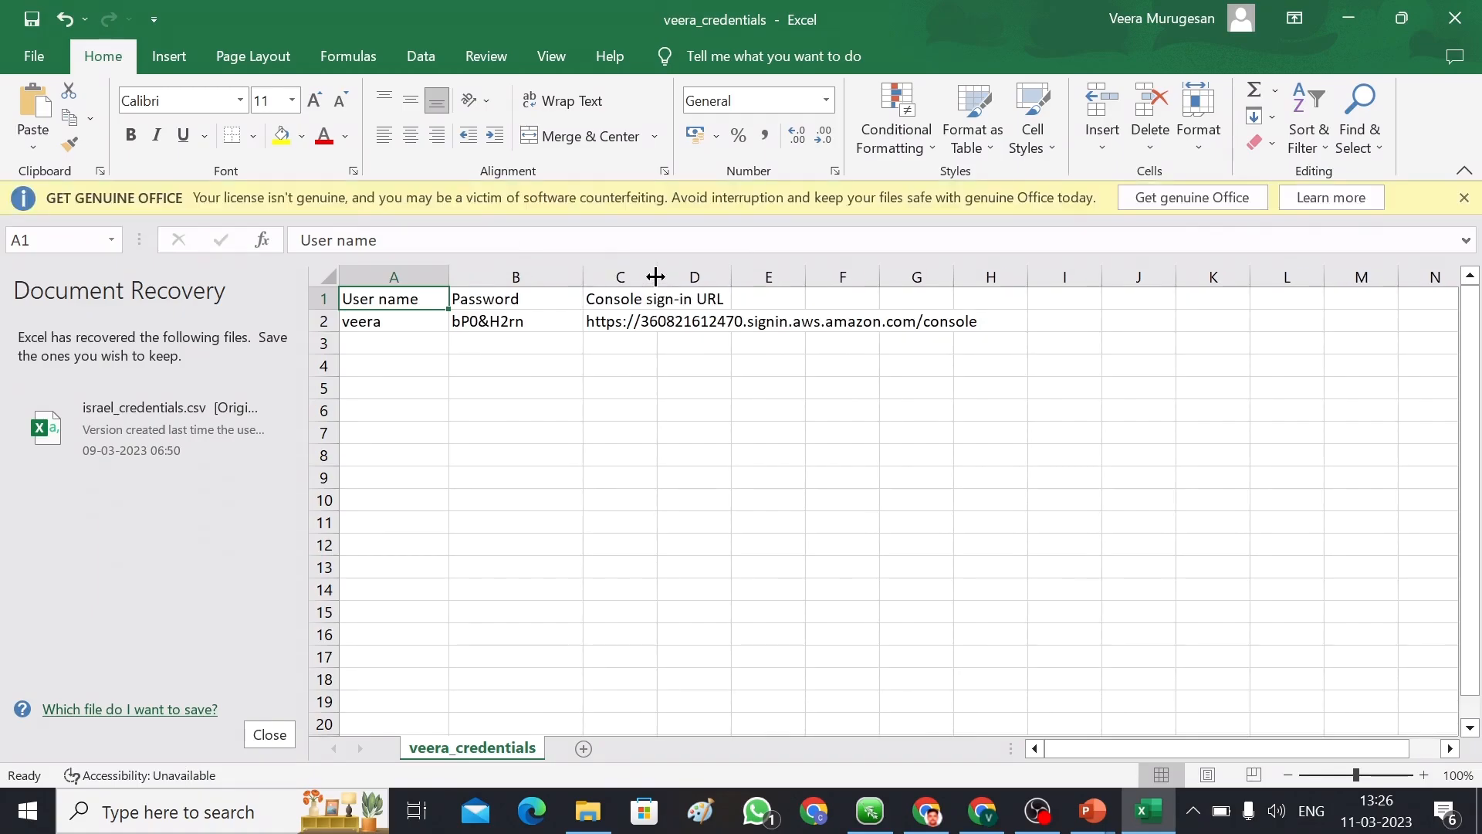
pyautogui.moveTo(656, 276); pyautogui.dragTo(716, 276)
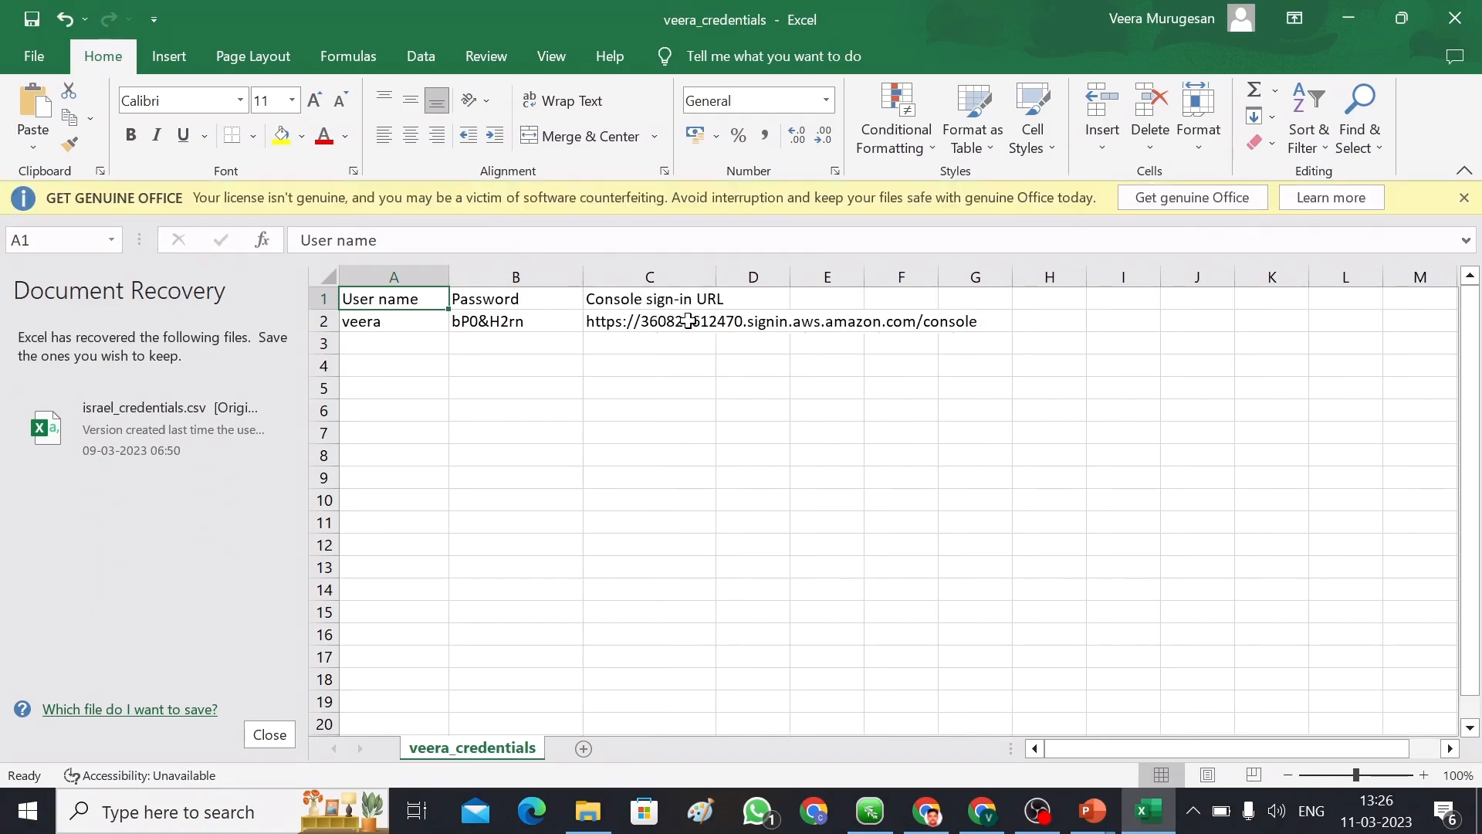
# Step: Copy the full console sign-in URL from cell C2
pyautogui.click(607, 326)
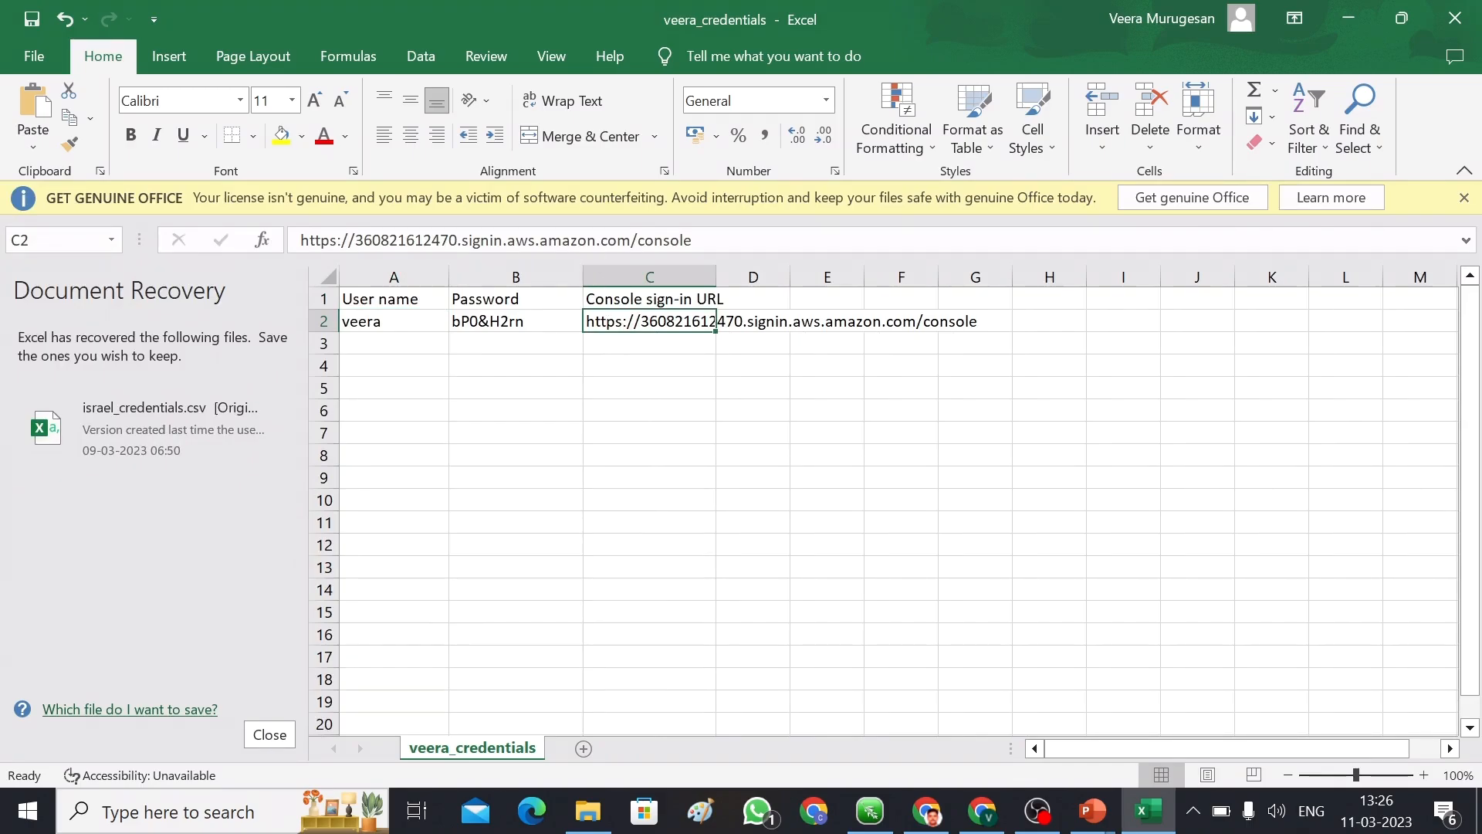
pyautogui.click(716, 239)
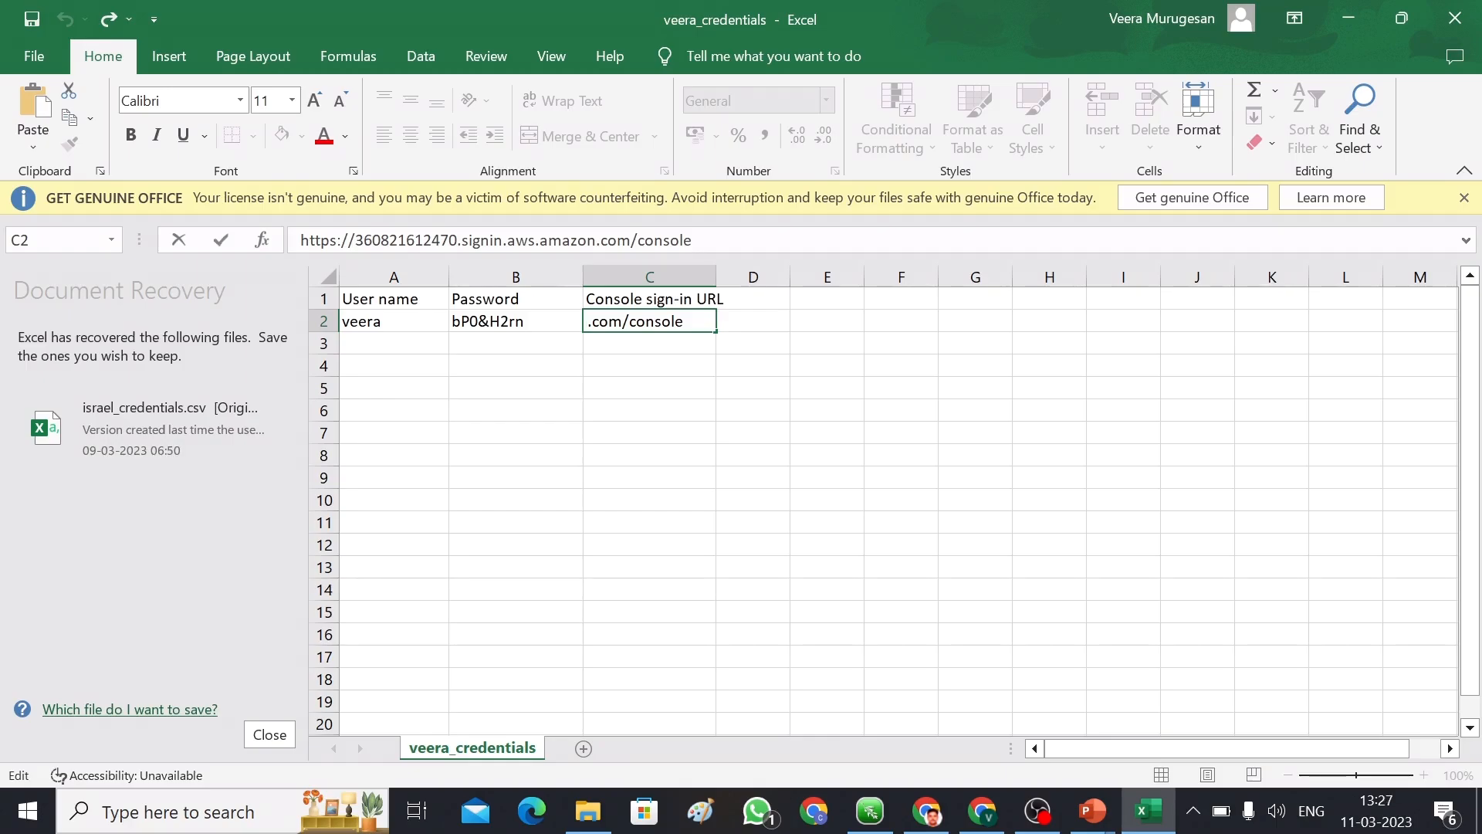
pyautogui.moveTo(695, 239); pyautogui.dragTo(284, 239)
pyautogui.hotkey('ctrl', 'c')
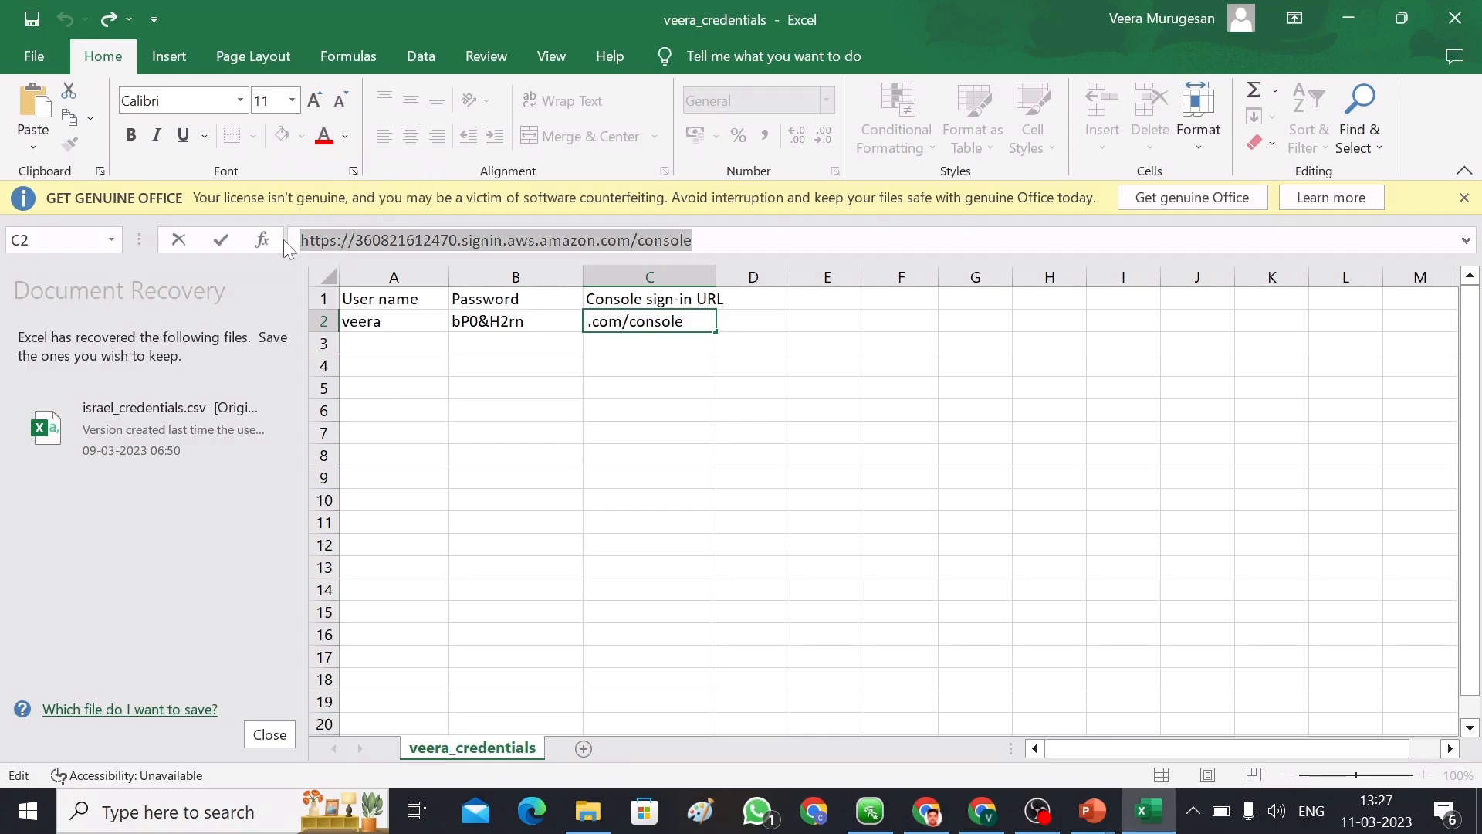
# Step: Switch to Microsoft Edge and load the copied console sign-in URL
pyautogui.hotkey('alt', 'Tab')
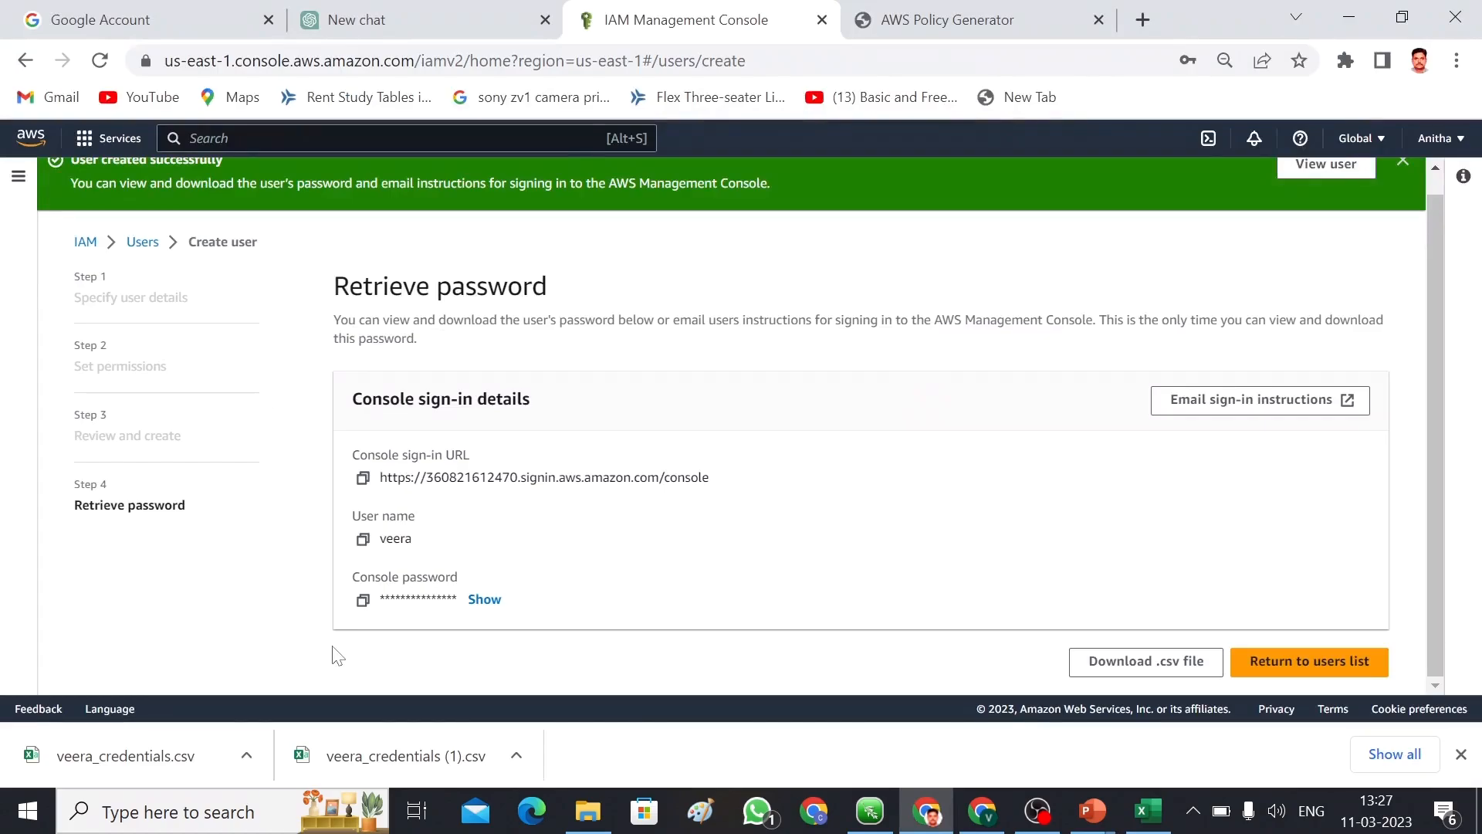
pyautogui.click(527, 825)
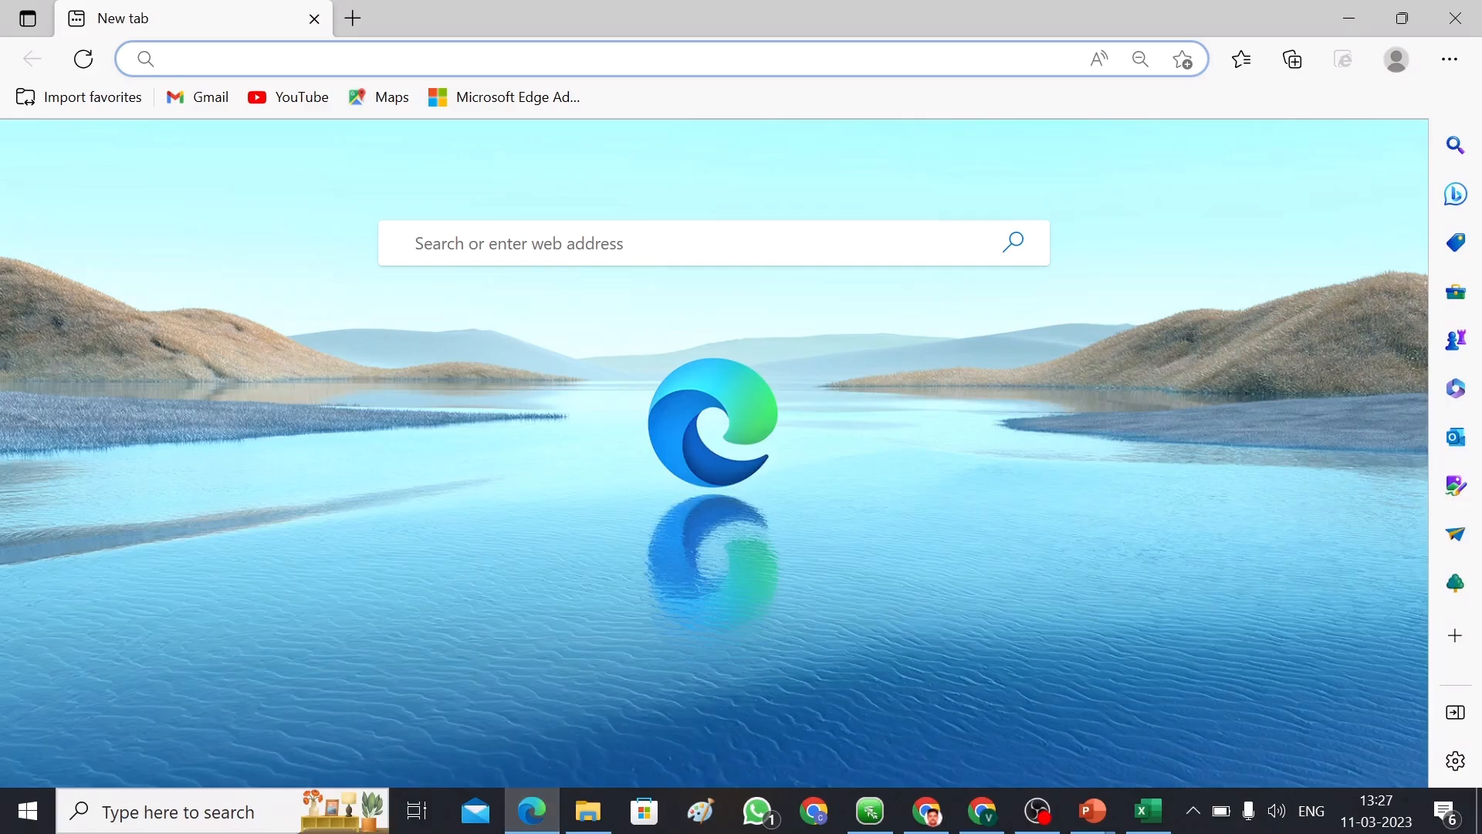
pyautogui.click(541, 59)
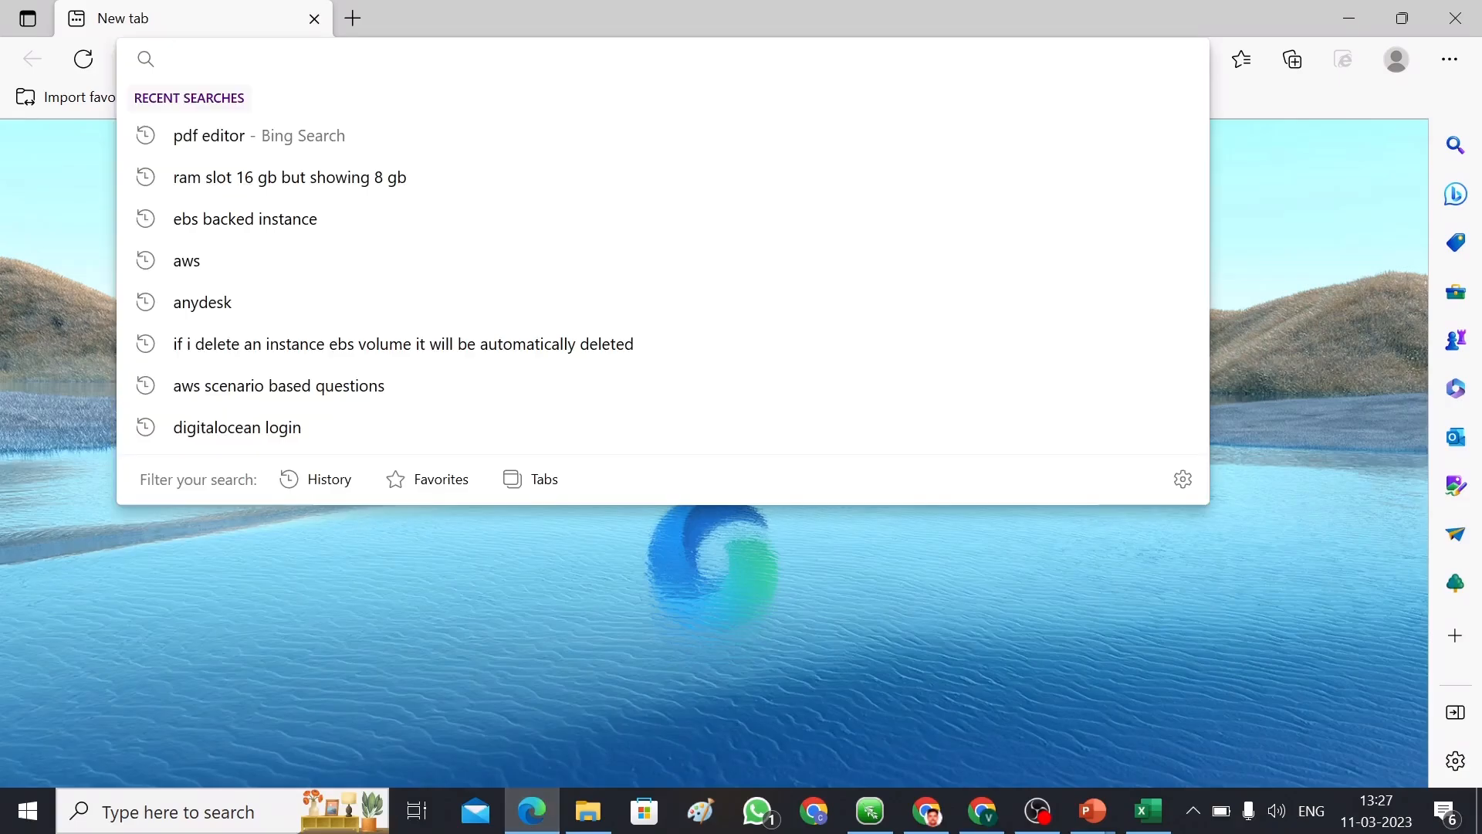
pyautogui.hotkey('ctrl', 'v')
pyautogui.press('Return')
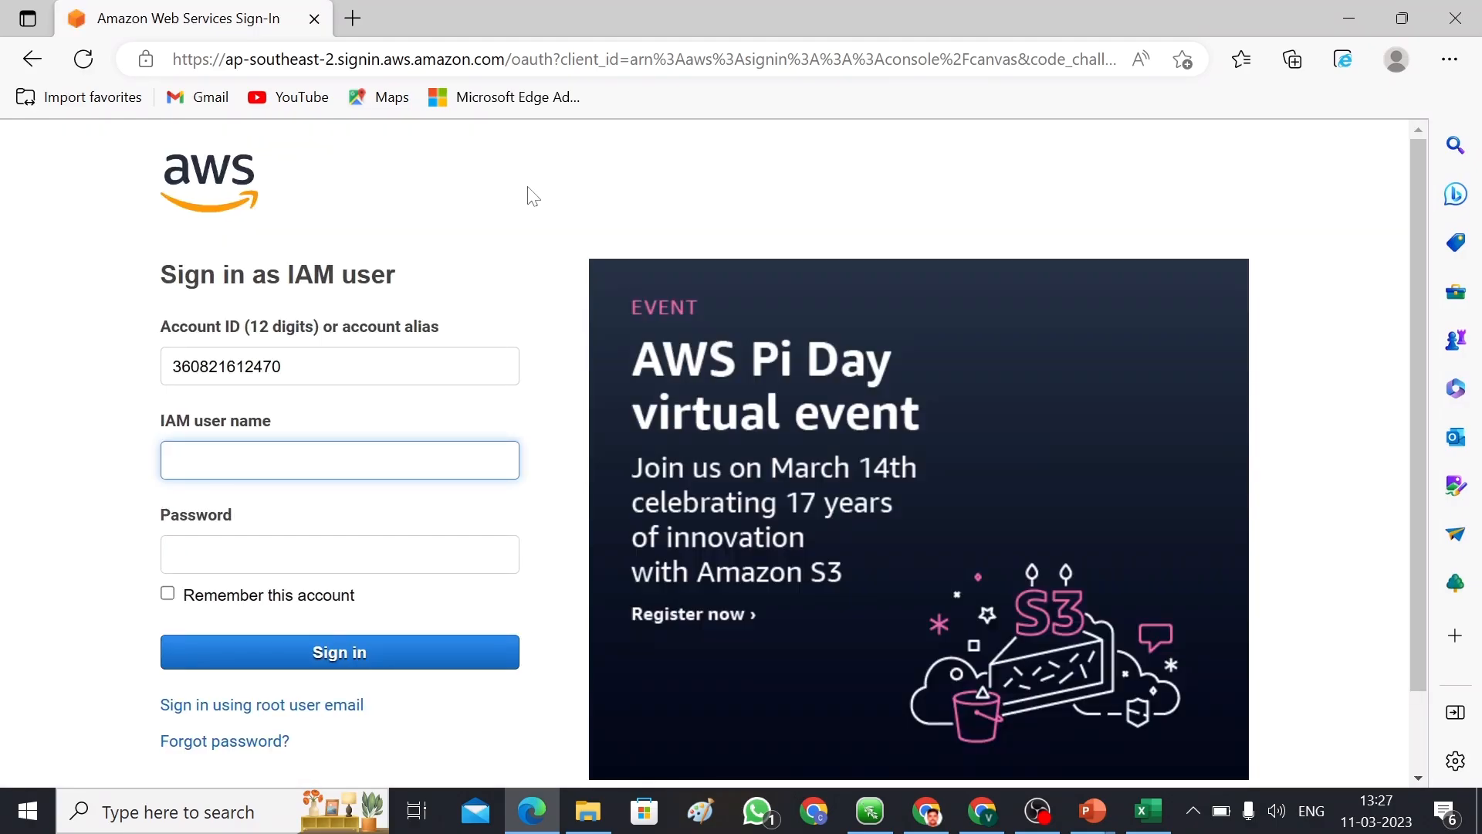
# Step: Fill in the new user's IAM user name on the AWS sign-in form
pyautogui.press('Return')
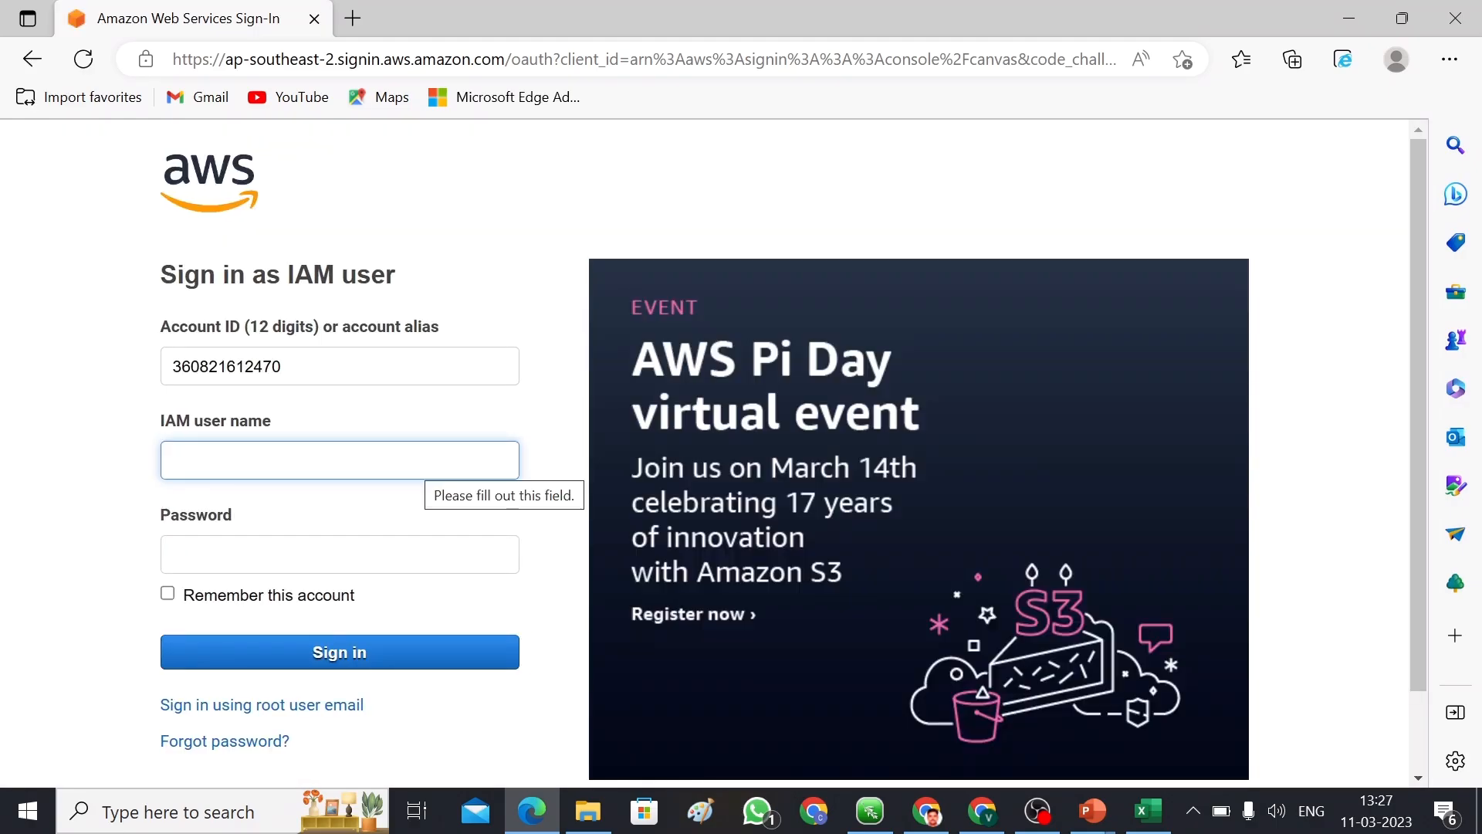
pyautogui.write('veera')
pyautogui.click(534, 366)
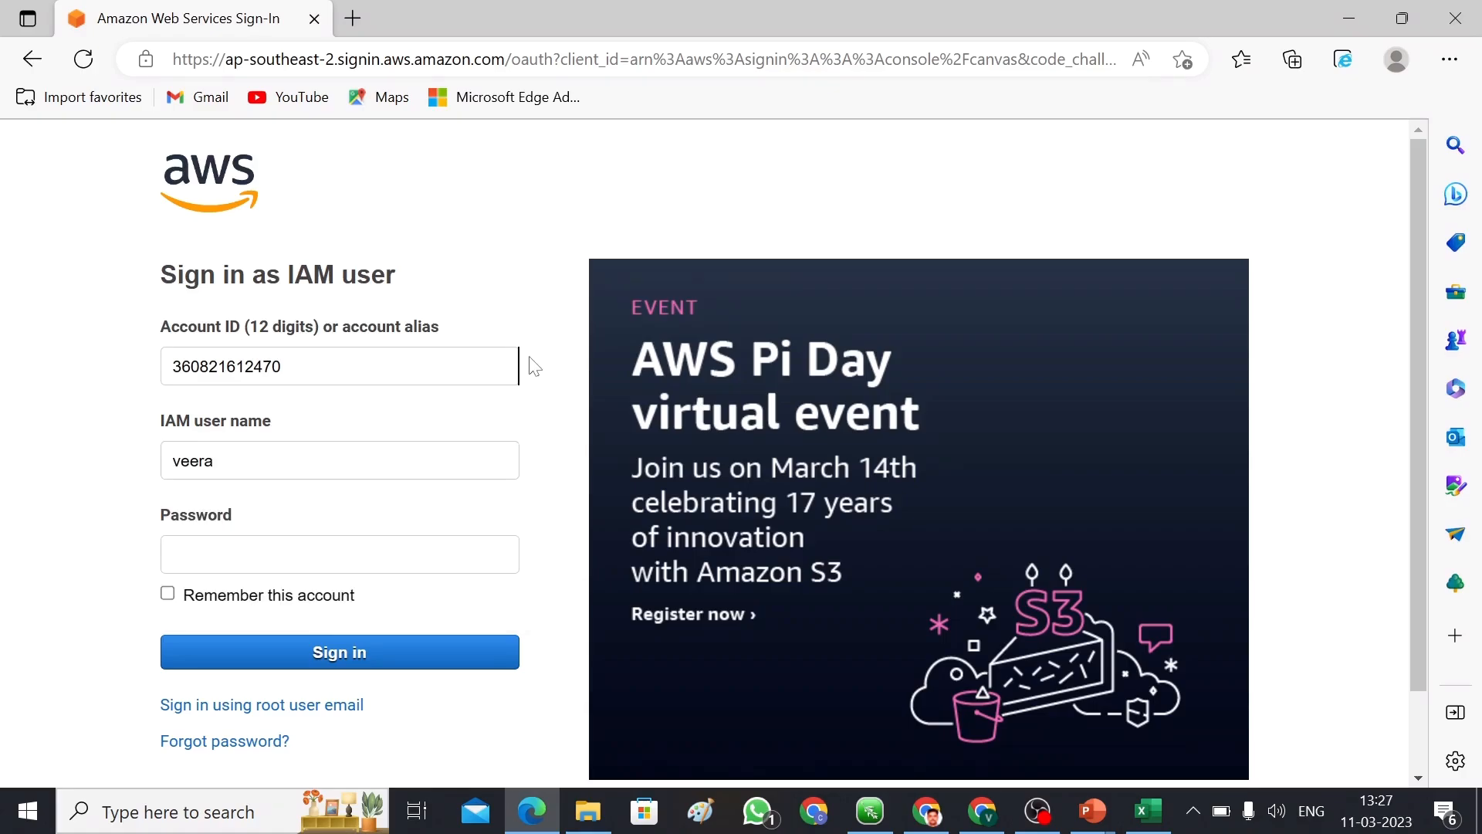
# Step: Switch to Excel and select the console password in cell B2 for copying
pyautogui.hotkey('alt', 'Tab')
pyautogui.hotkey('alt', 'Tab')
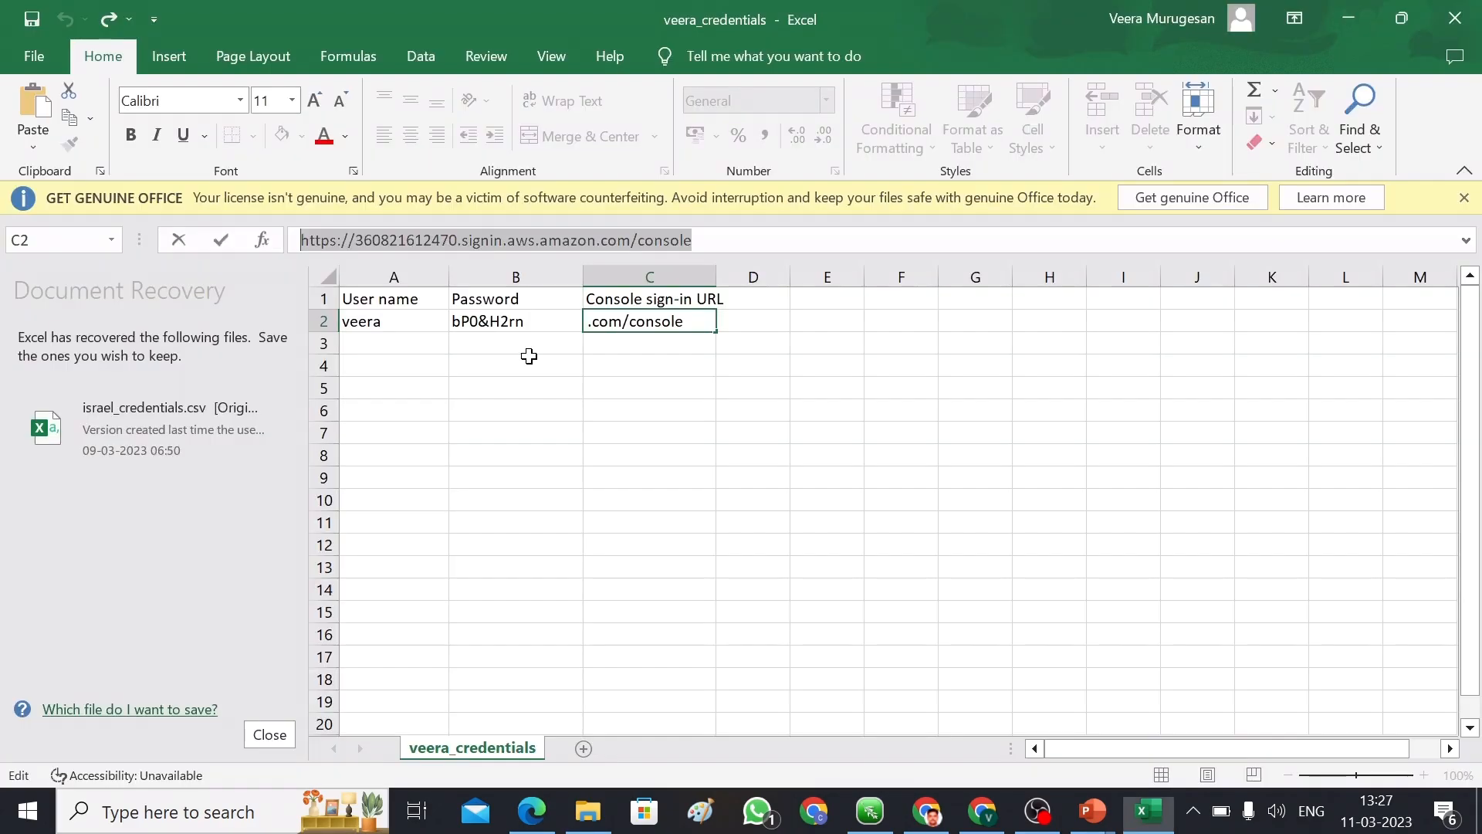
pyautogui.click(519, 322)
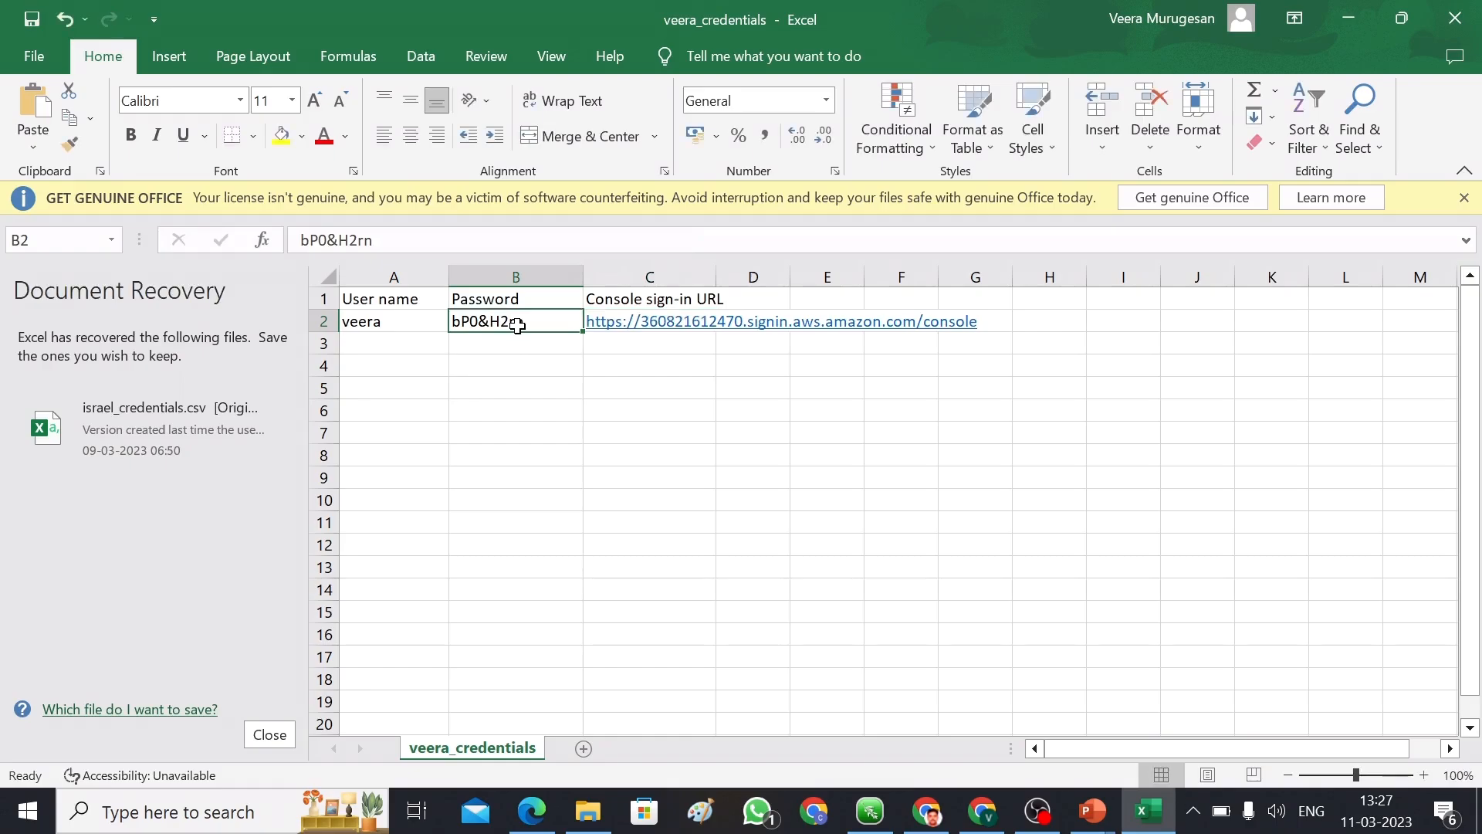
pyautogui.moveTo(373, 240); pyautogui.dragTo(286, 240)
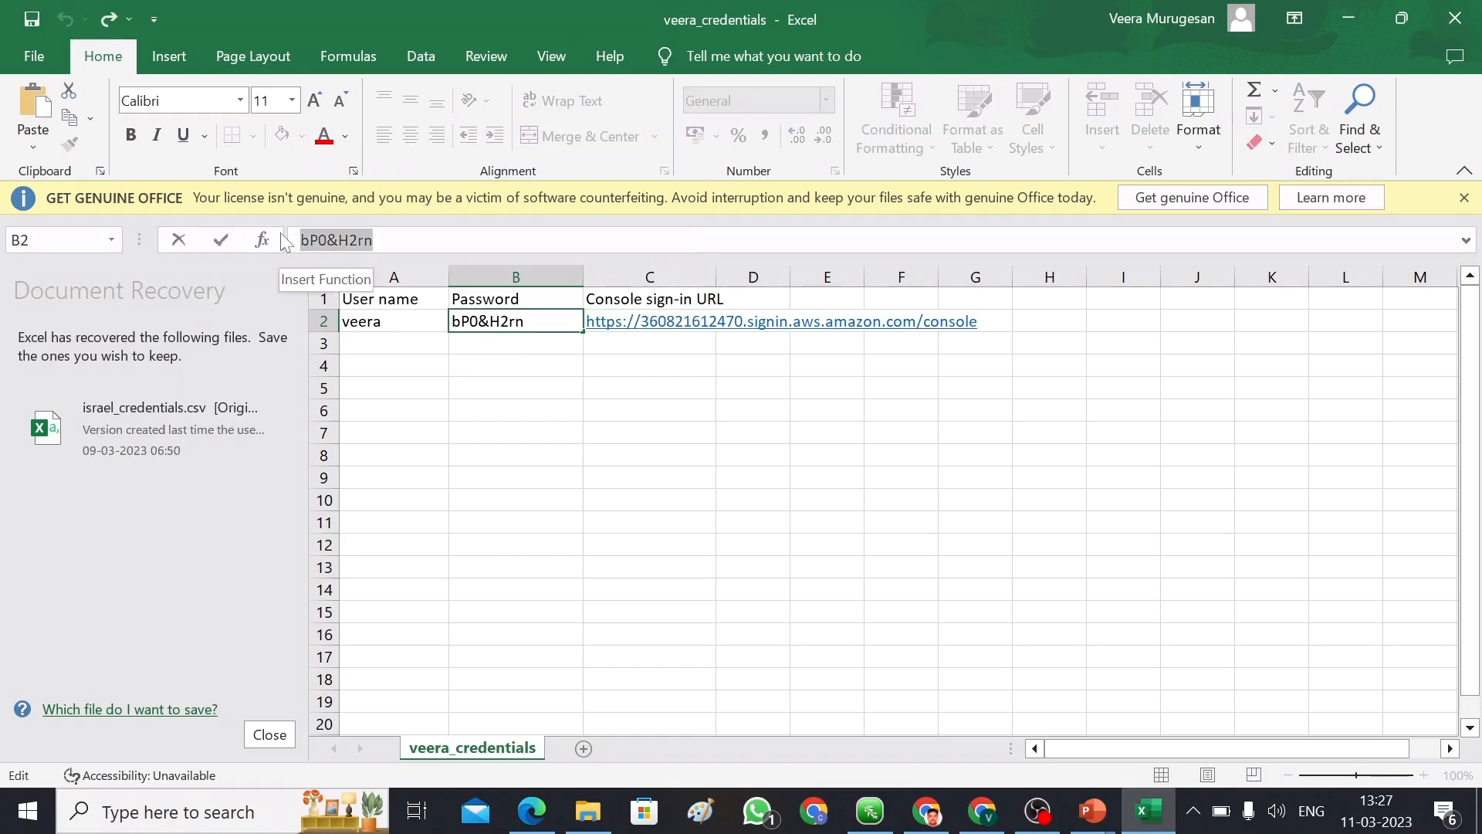
# Step: Return to Edge, paste the account password, sign in to the AWS console, and acknowledge the save-password prompt
pyautogui.hotkey('alt', 'Tab')
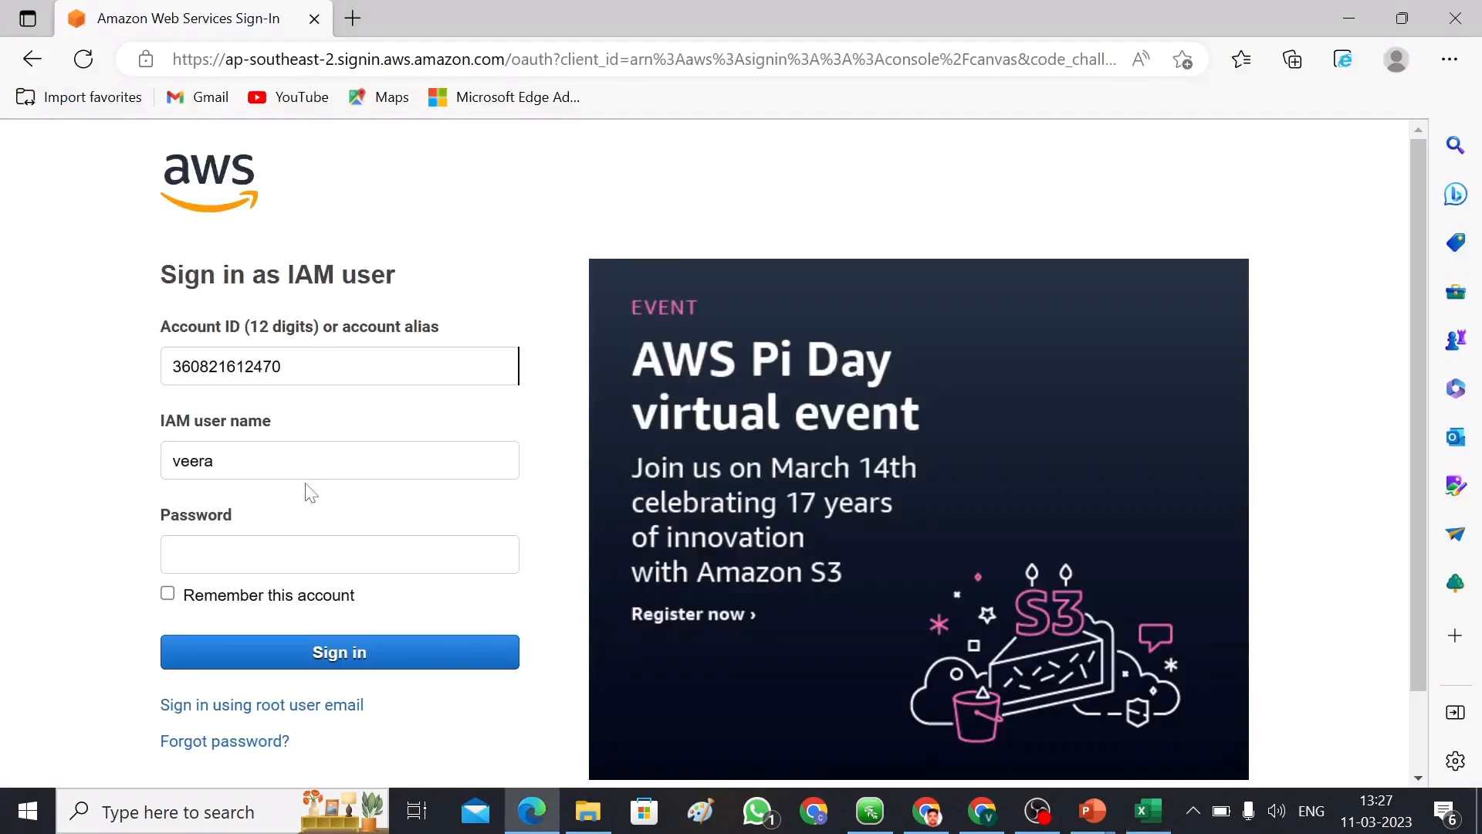
pyautogui.press('Return')
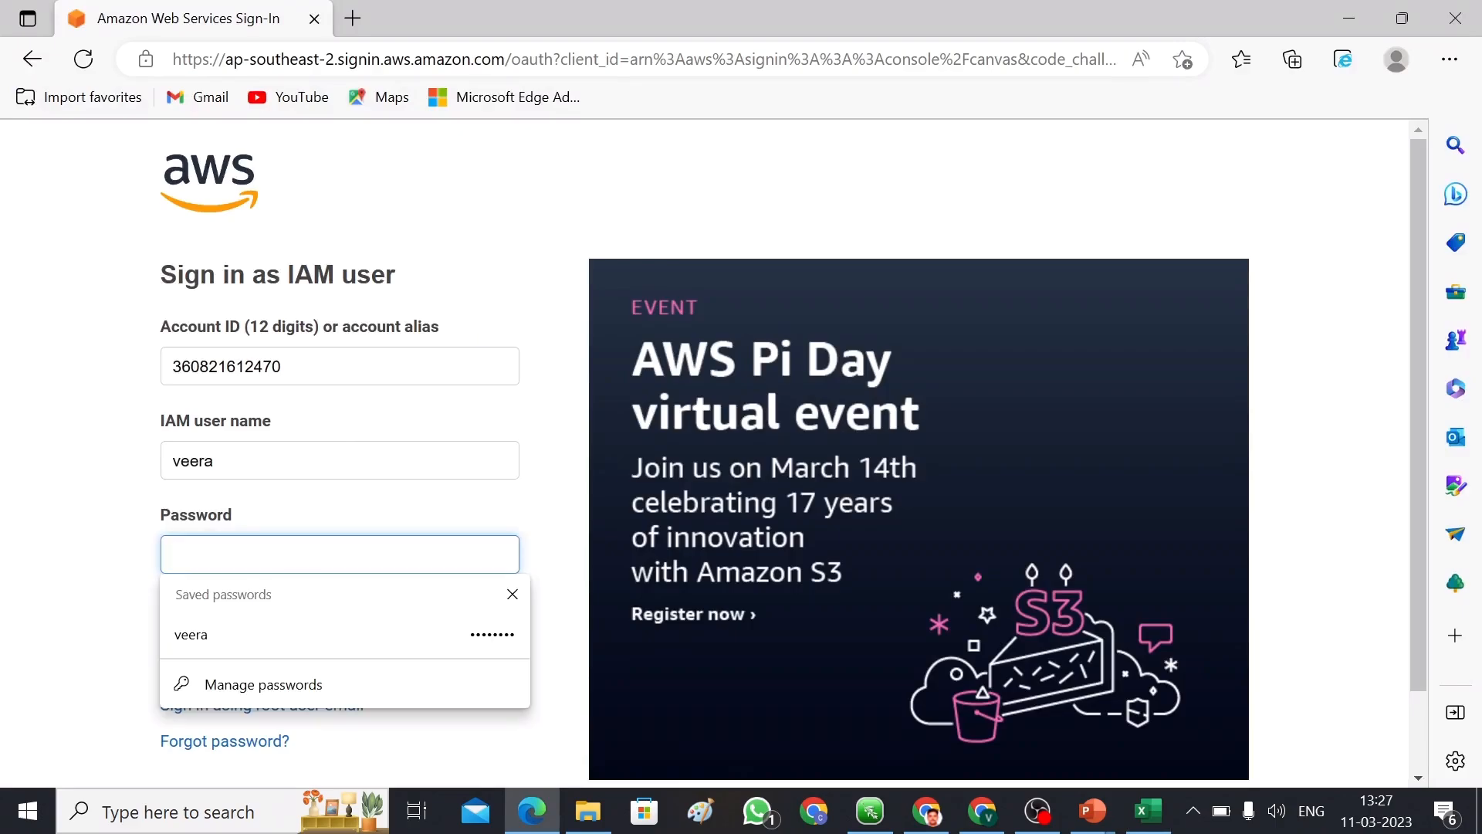
pyautogui.hotkey('ctrl', 'v')
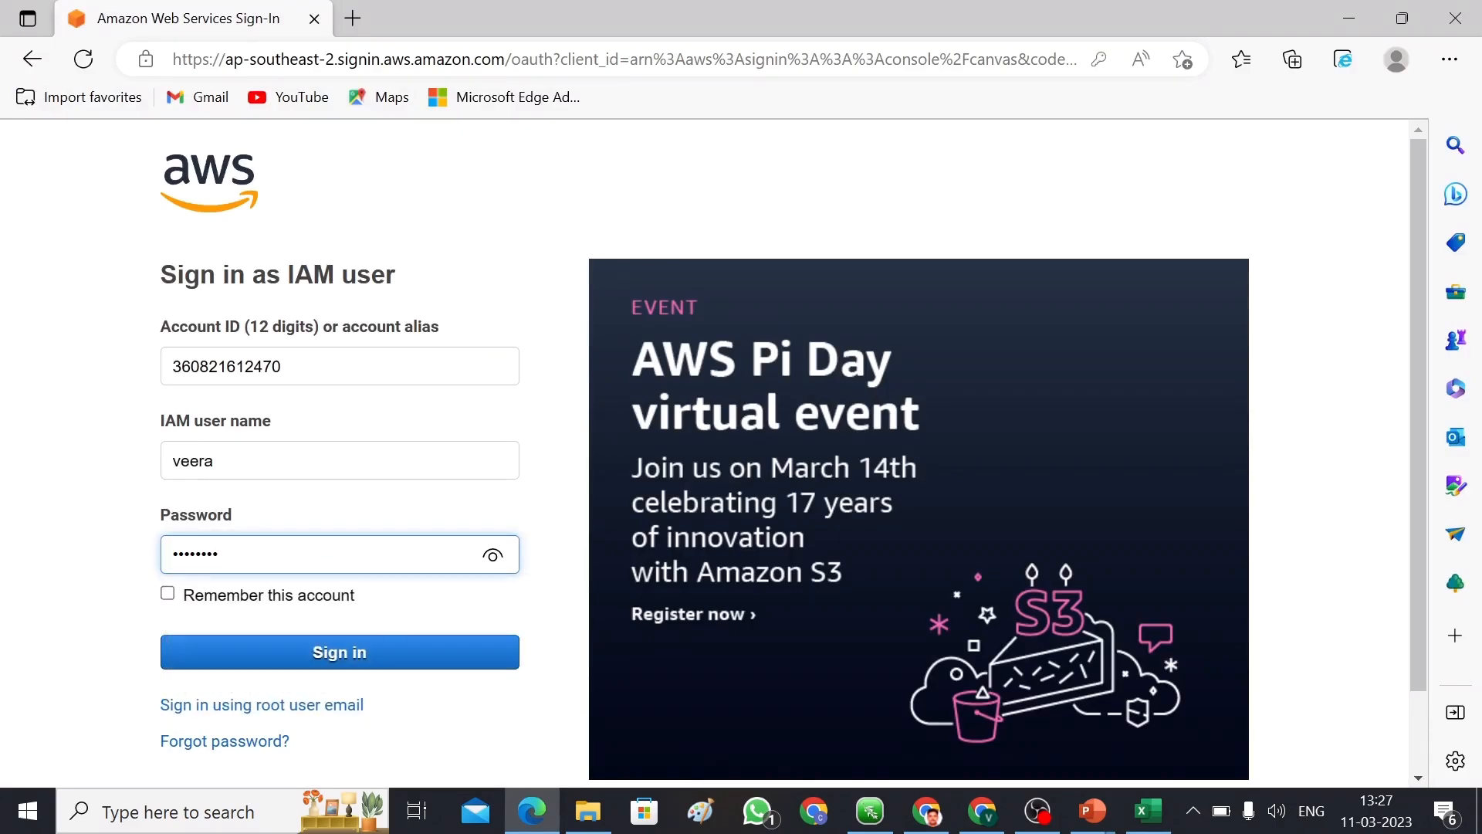
pyautogui.click(393, 656)
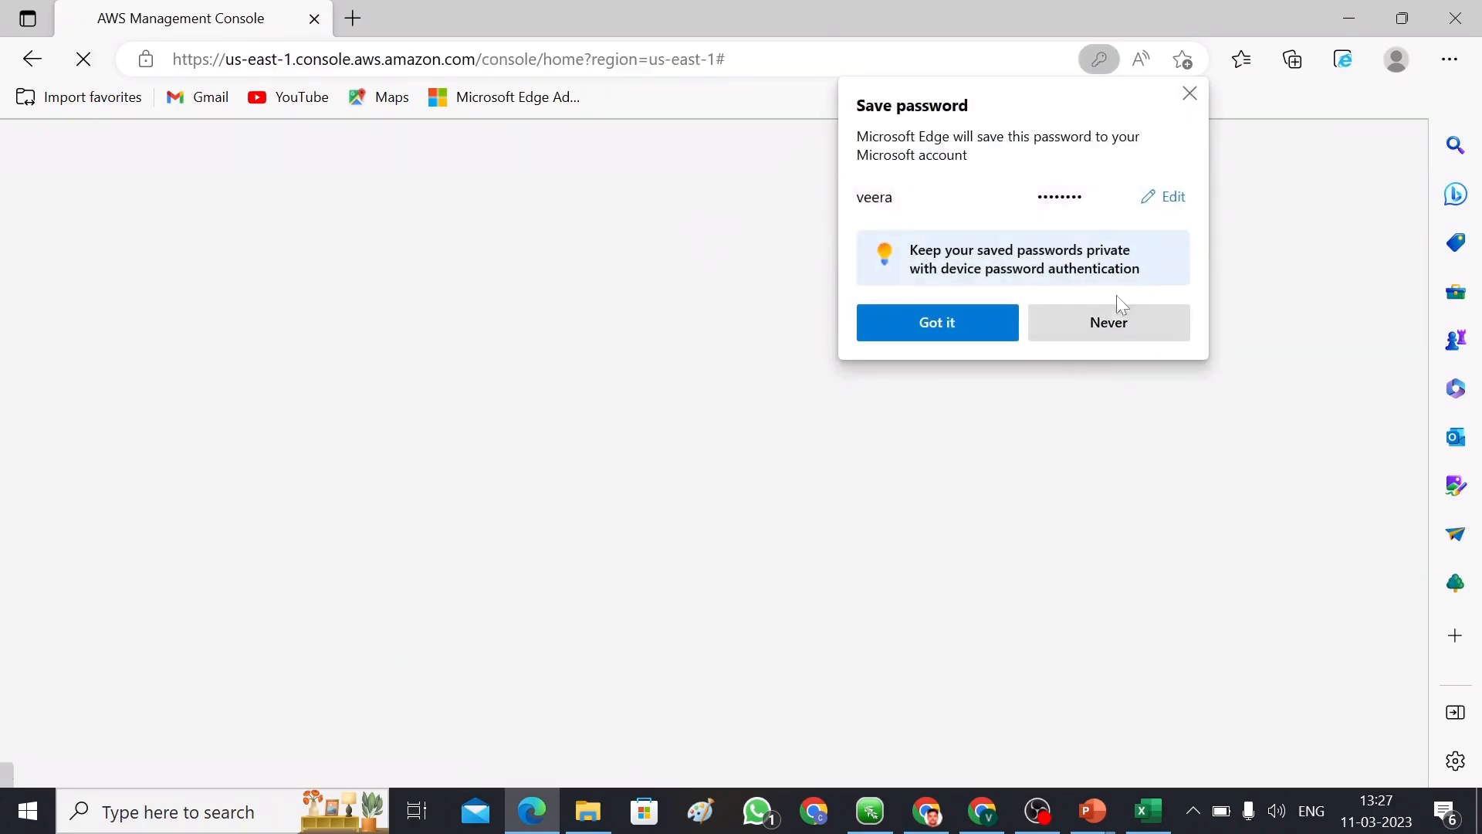
pyautogui.click(975, 319)
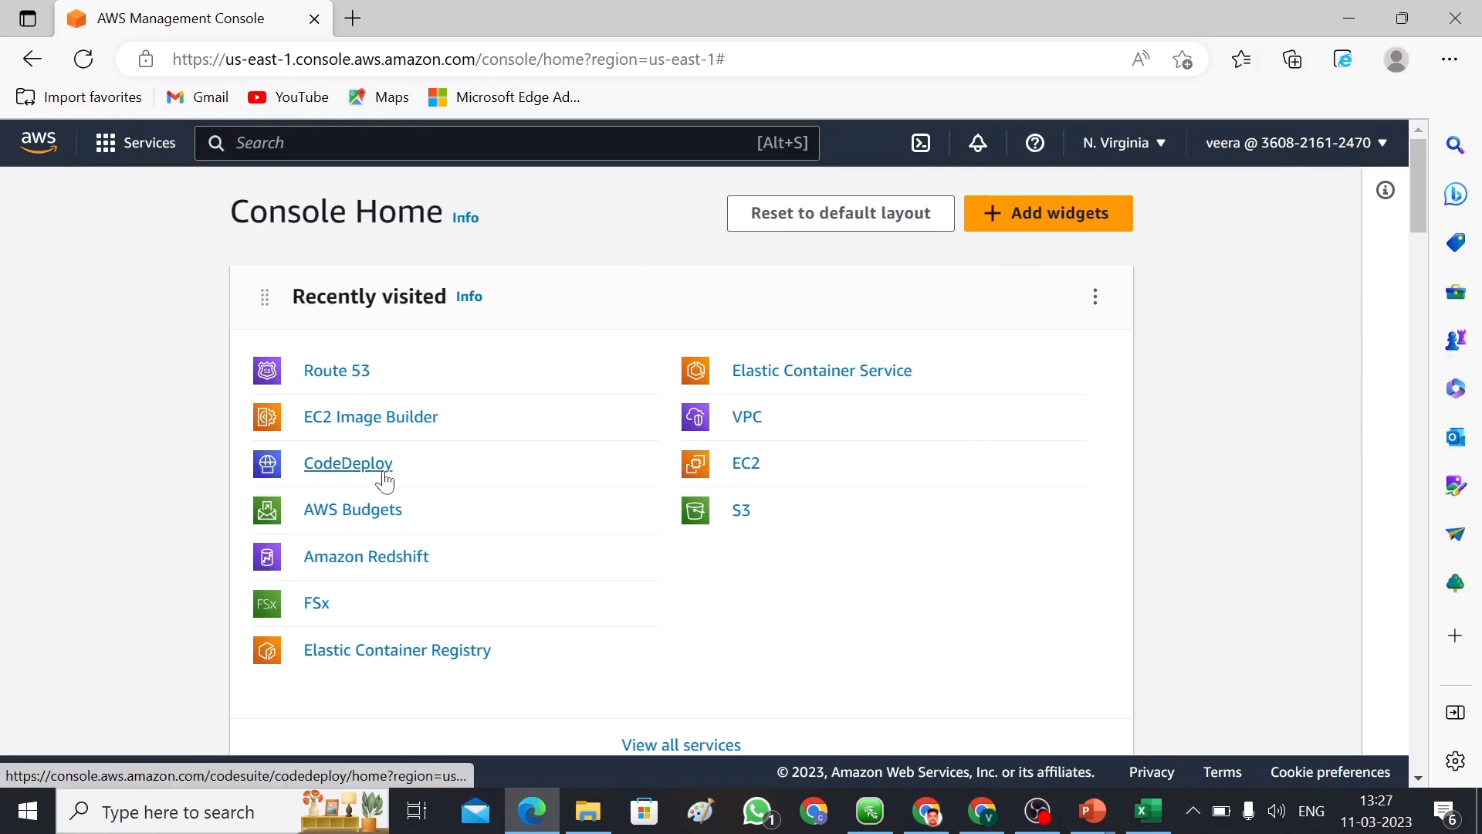
# Step: Check the new user's access by opening the Elastic Container Registry repository creation page and the EC2 dashboard
pyautogui.click(437, 658)
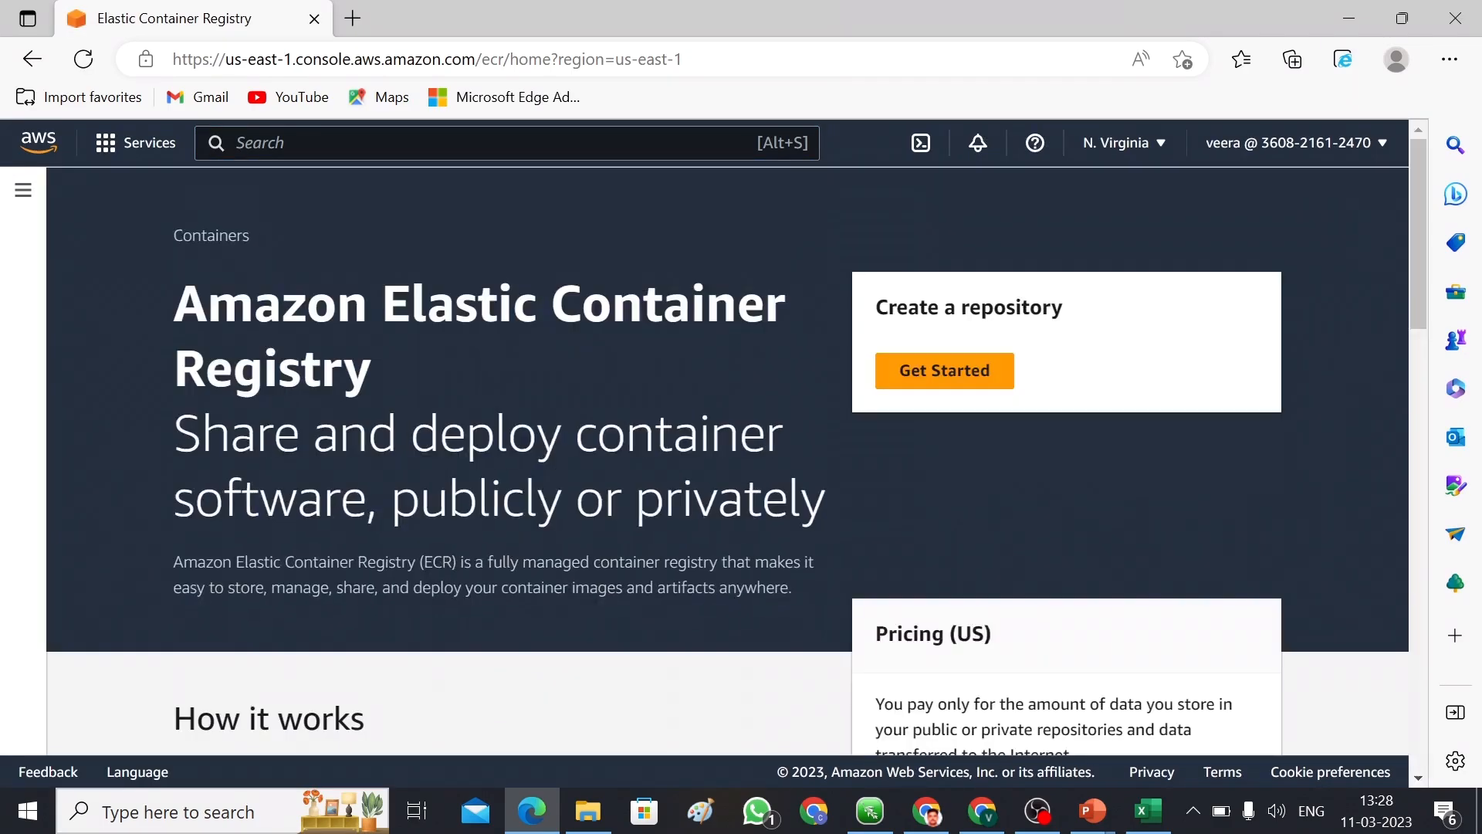
pyautogui.click(949, 370)
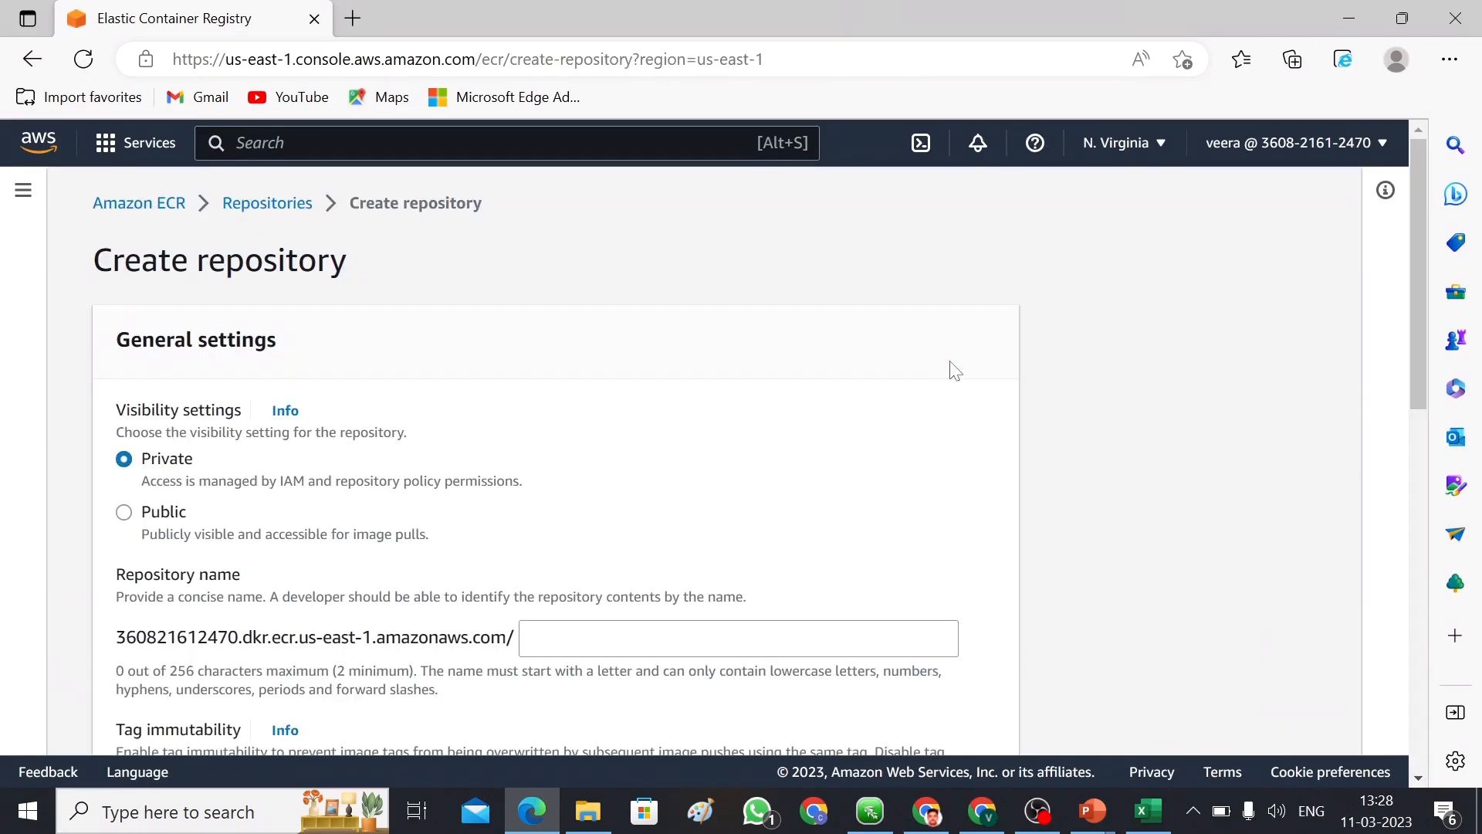
pyautogui.click(155, 203)
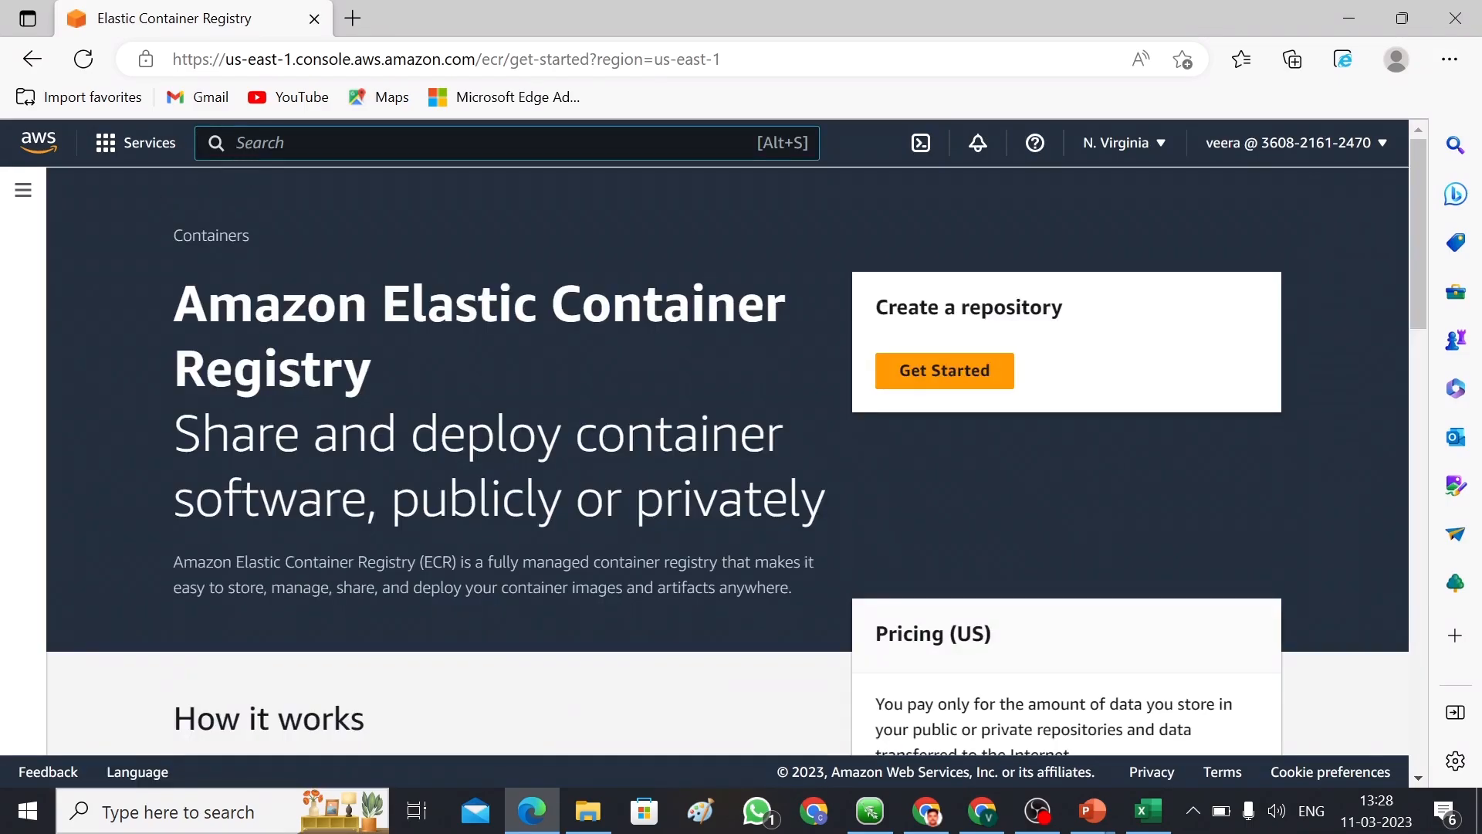
pyautogui.write('ec2')
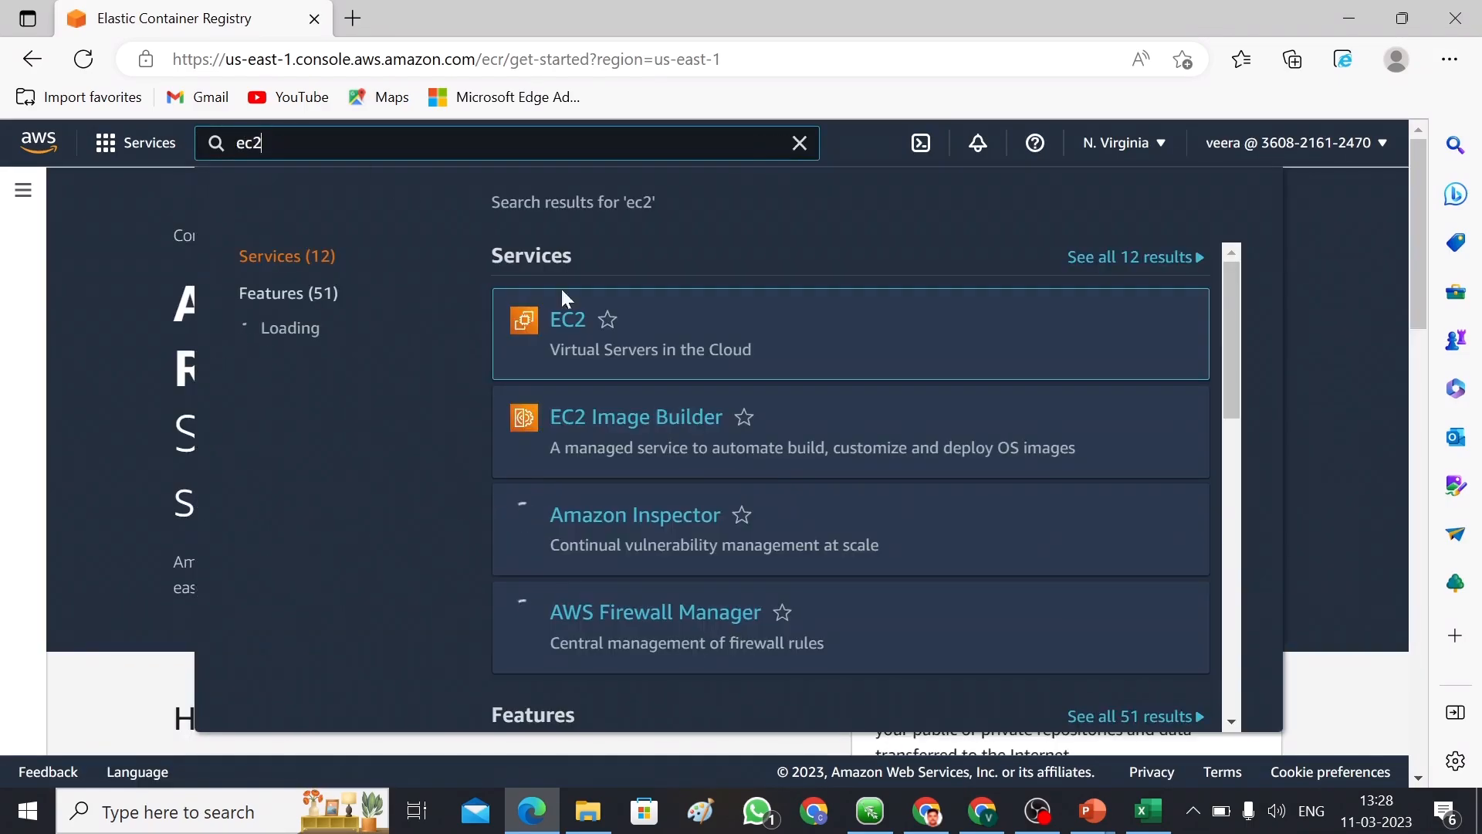
pyautogui.click(571, 329)
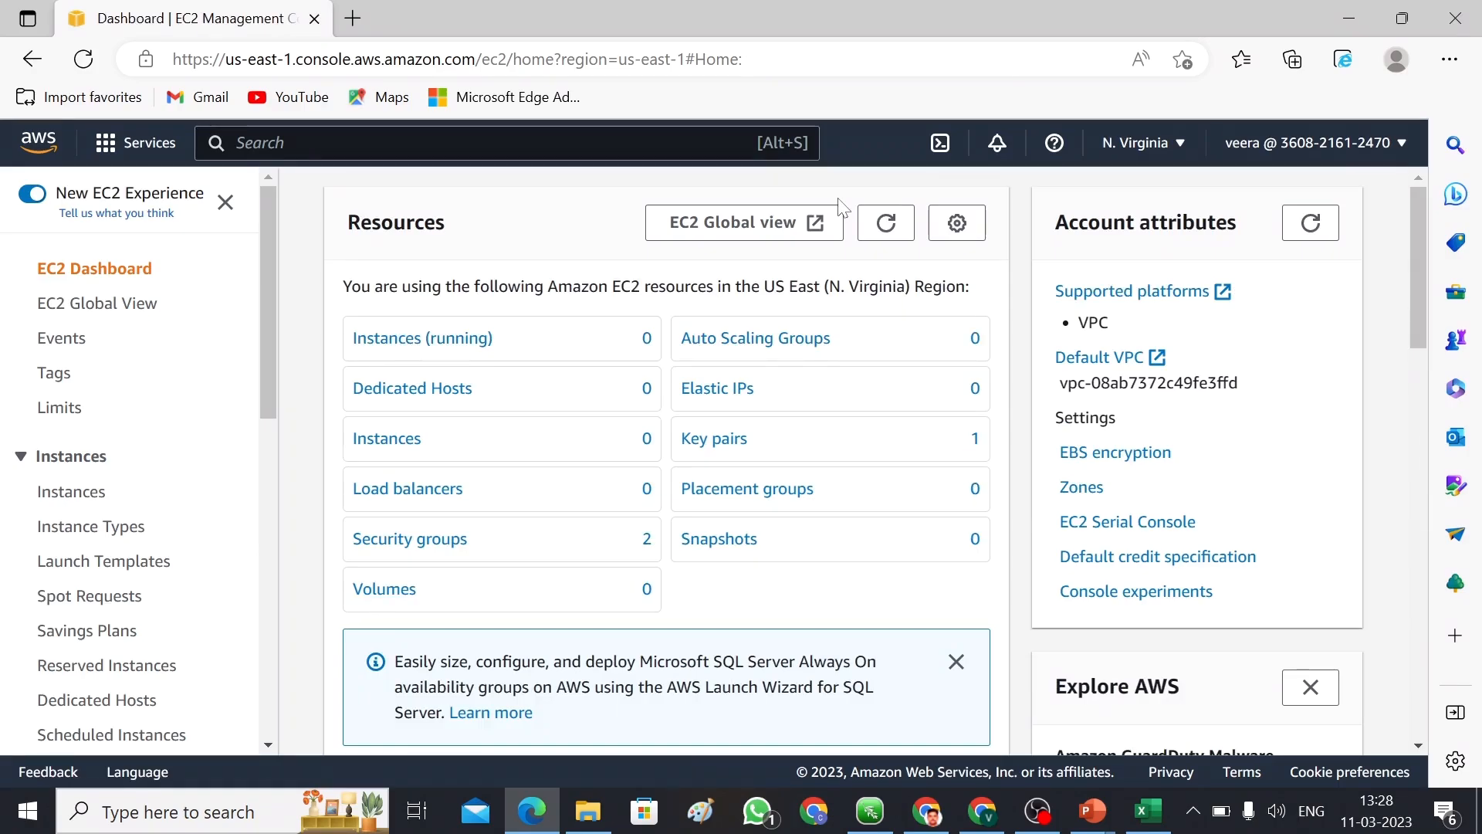
# Step: Minimize Edge, switch back to the IAM console in Chrome, and open the user groups list
pyautogui.click(1353, 22)
pyautogui.hotkey('alt', 'Tab')
pyautogui.hotkey('alt', 'Tab')
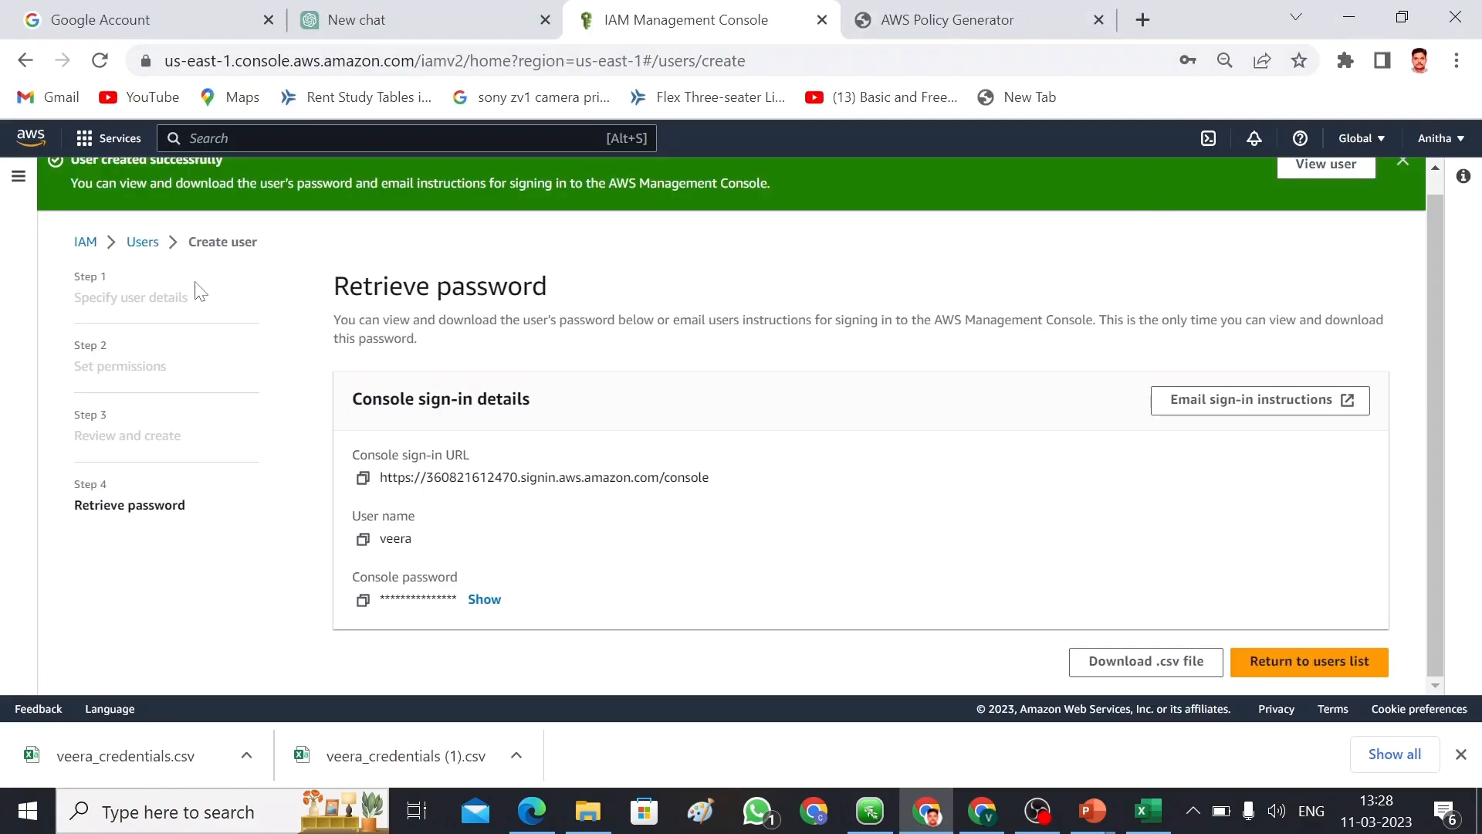
pyautogui.click(85, 242)
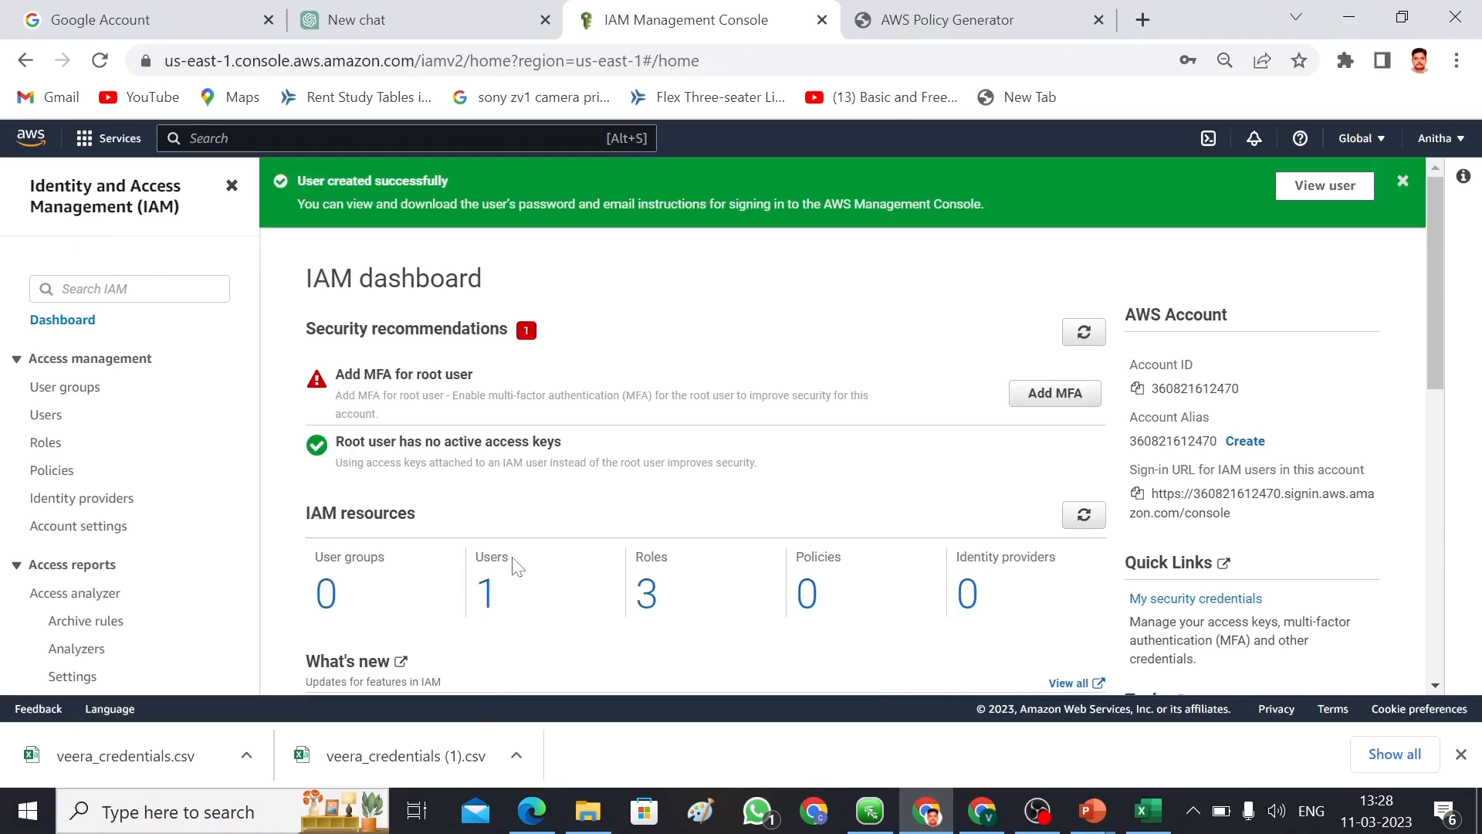
pyautogui.click(60, 390)
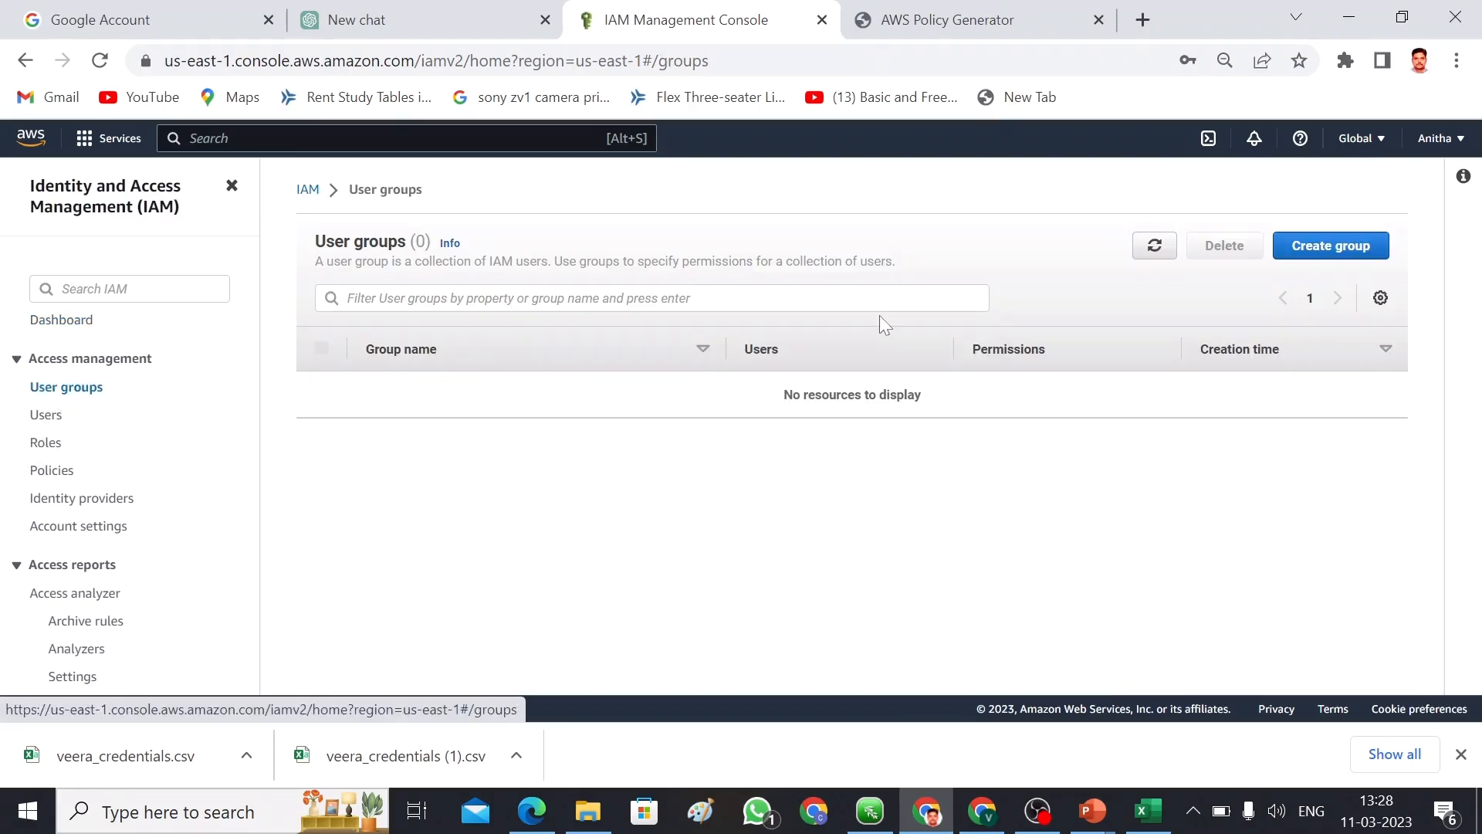
# Step: Start a new user group named storage and select the newly created IAM user as its member
pyautogui.click(1322, 250)
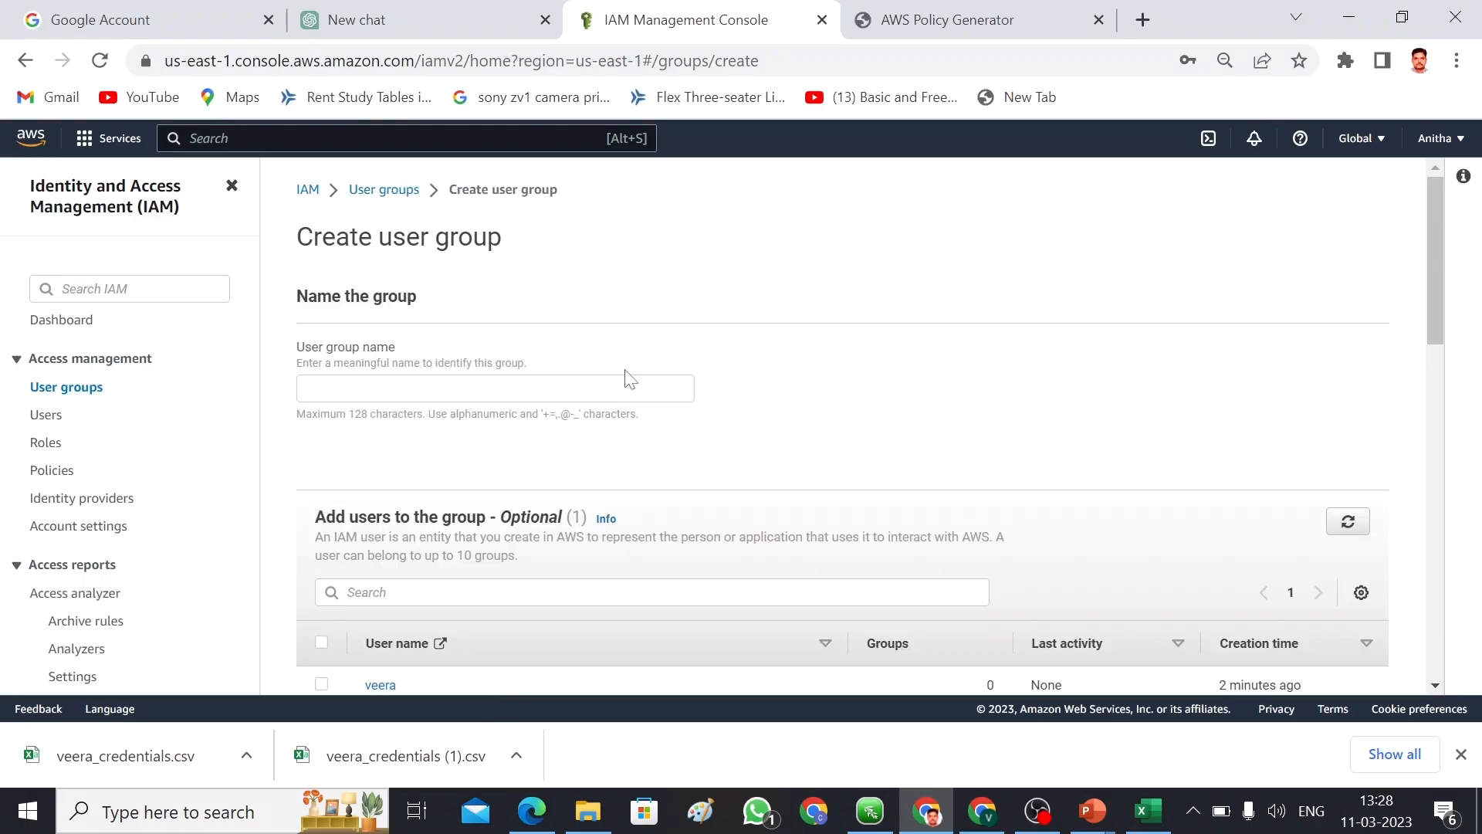
pyautogui.click(463, 388)
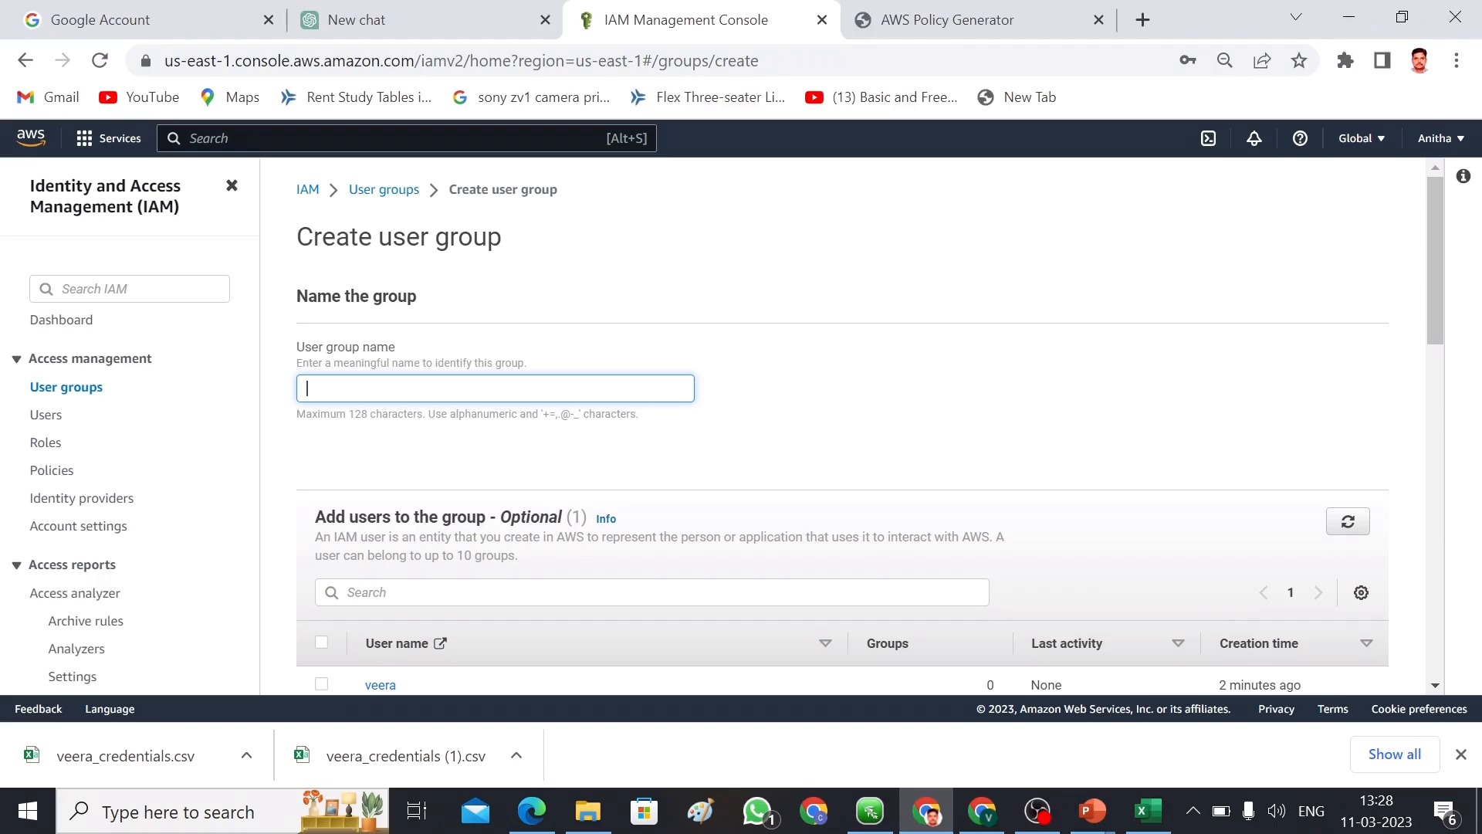
pyautogui.write('storage')
pyautogui.moveTo(1435, 223); pyautogui.dragTo(1433, 279)
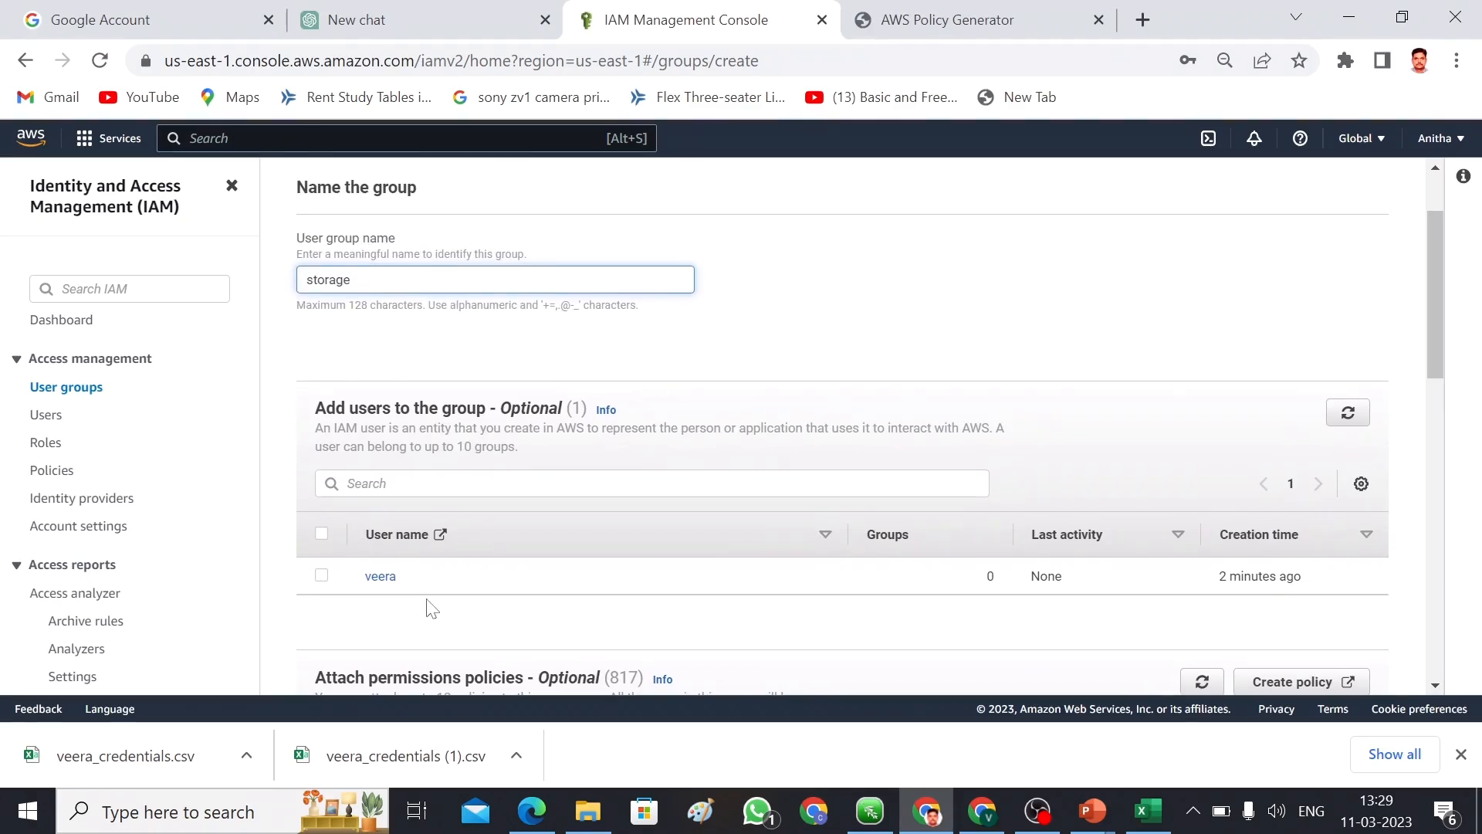
pyautogui.click(321, 575)
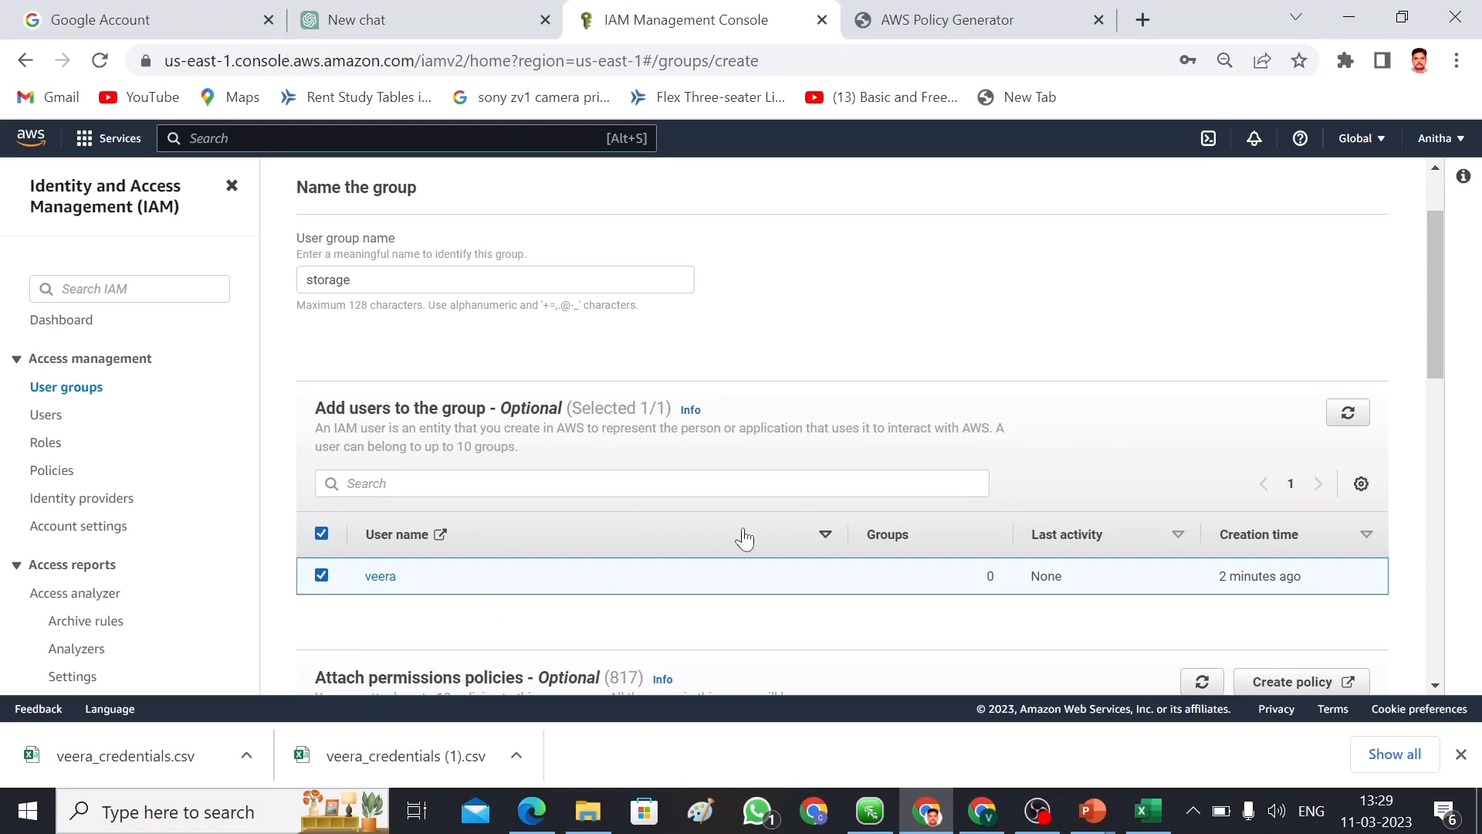
# Step: Filter the permissions policies by s3full, attach AmazonS3FullAccess, and create the storage group
pyautogui.moveTo(1437, 321); pyautogui.dragTo(1476, 412)
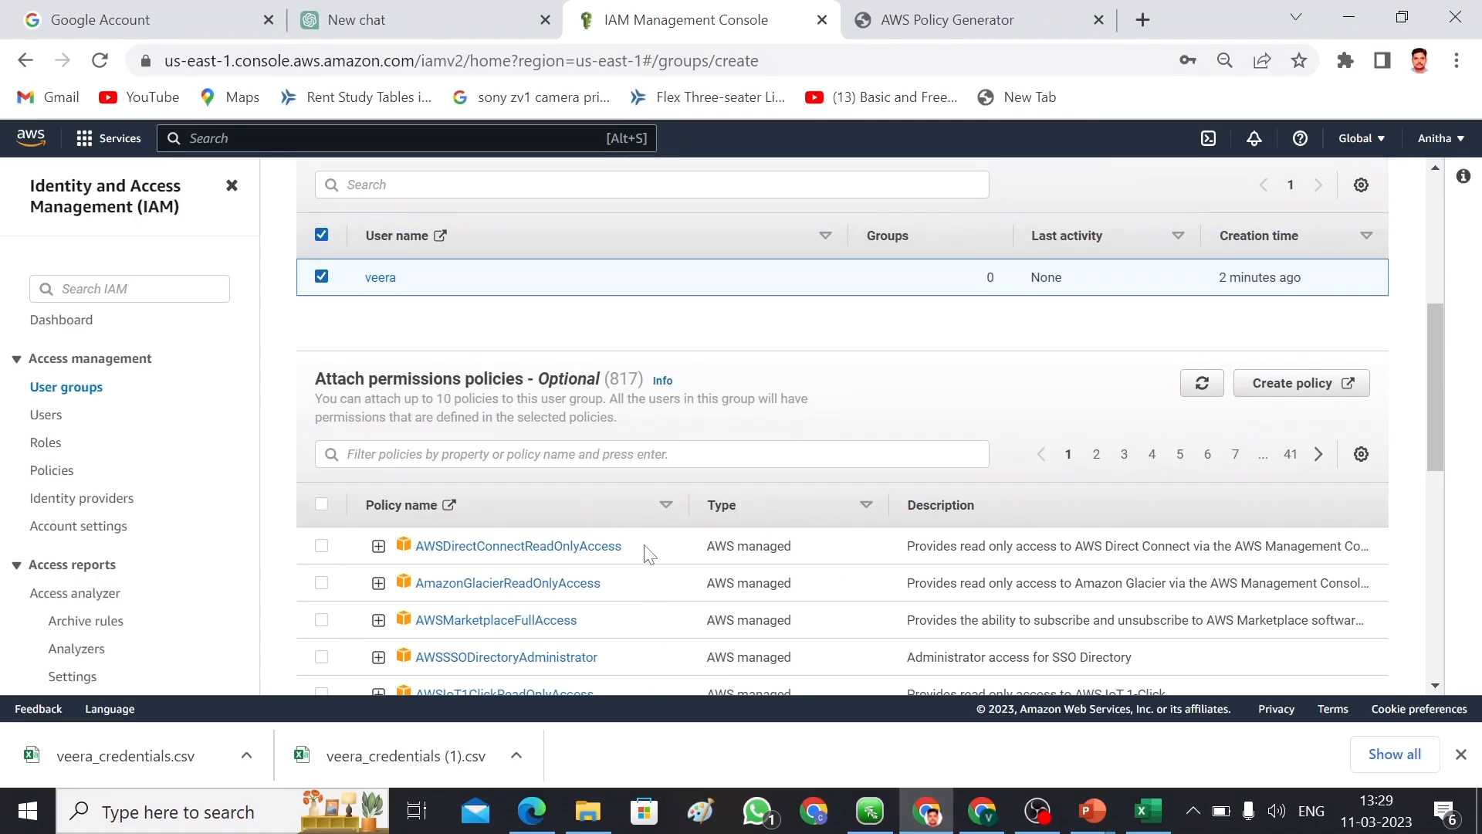
pyautogui.click(651, 454)
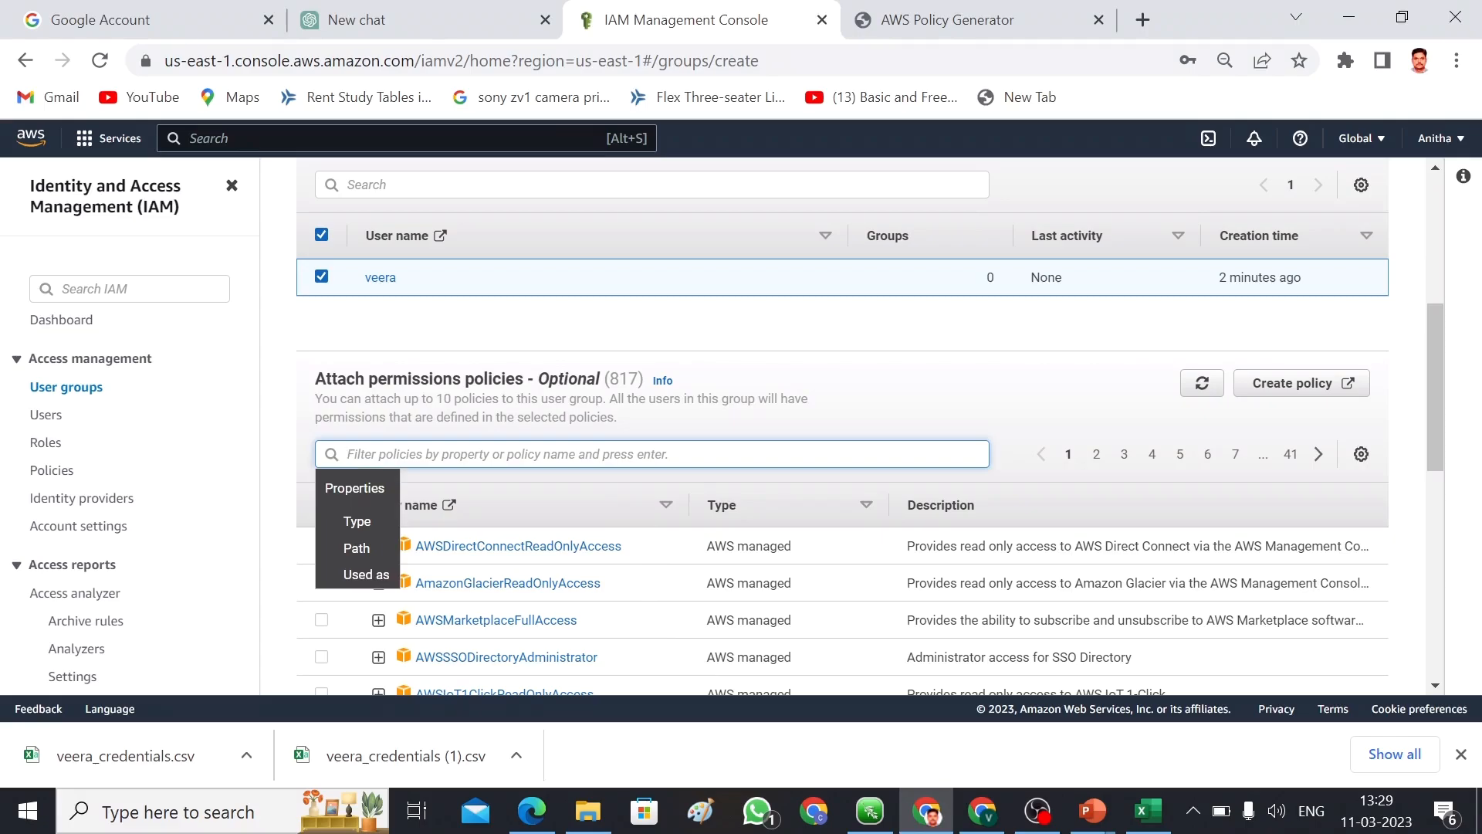
pyautogui.write('s3full')
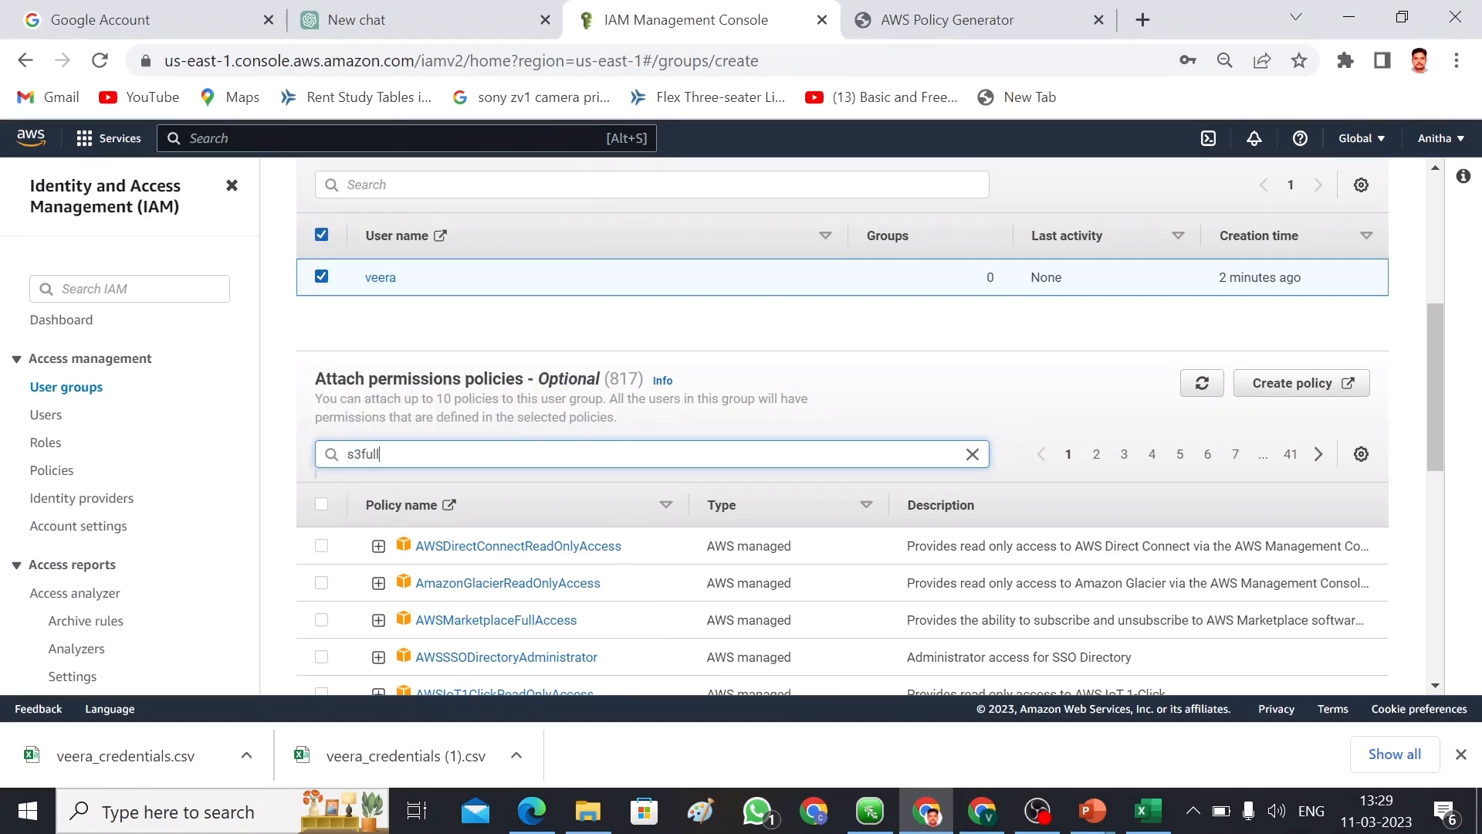
pyautogui.press('Return')
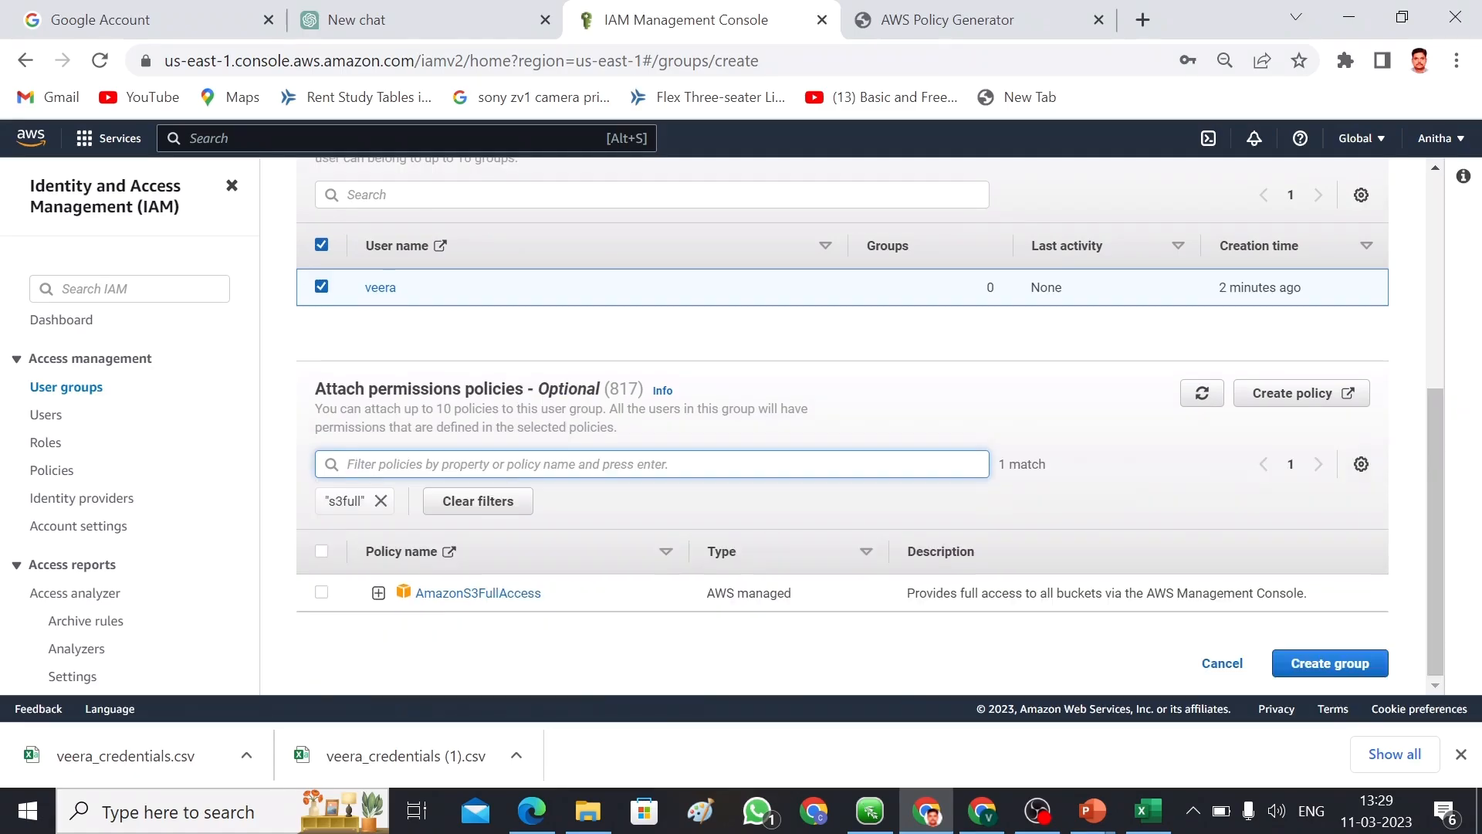
pyautogui.click(321, 592)
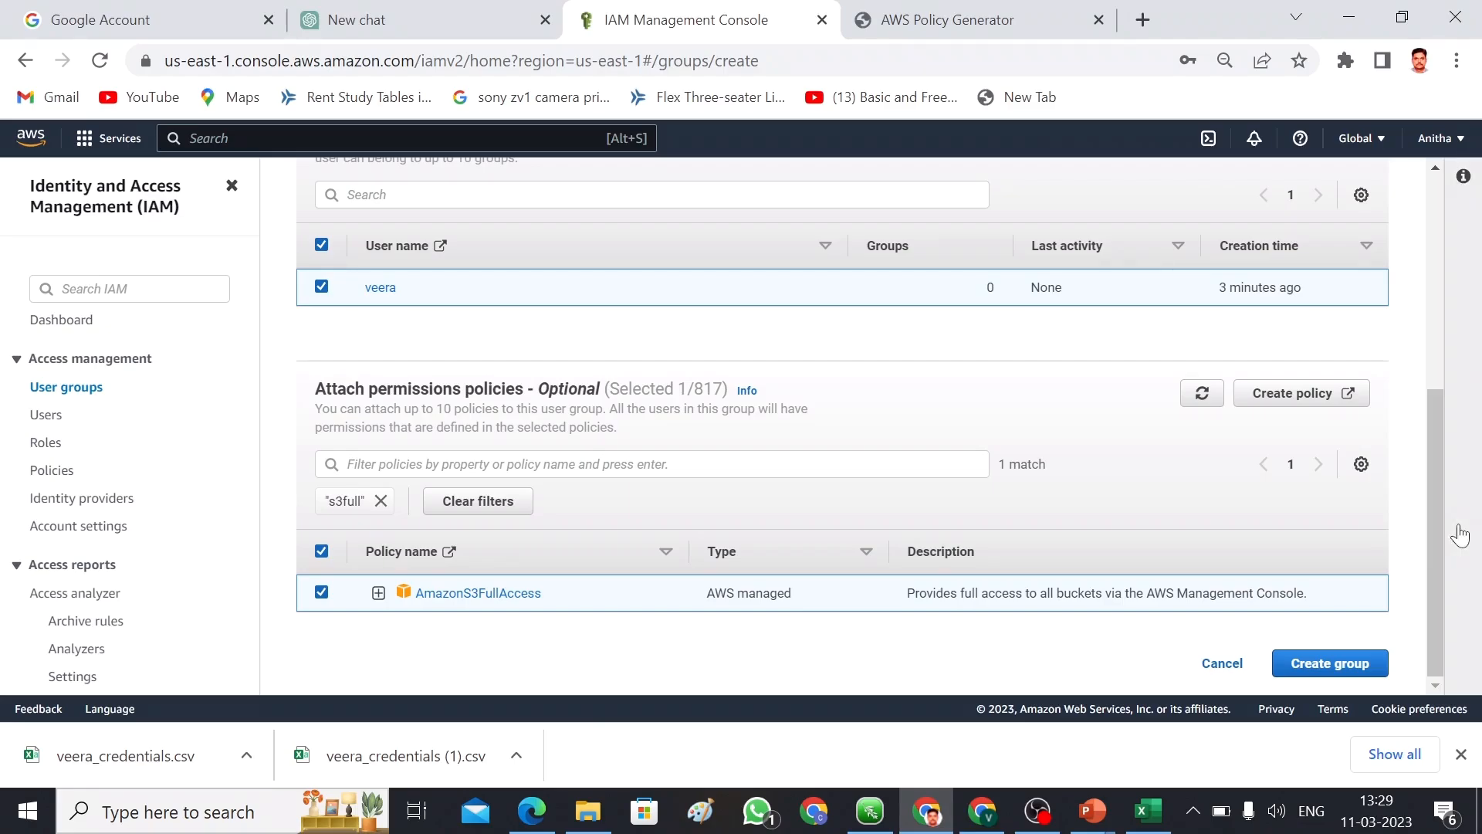
pyautogui.click(1349, 661)
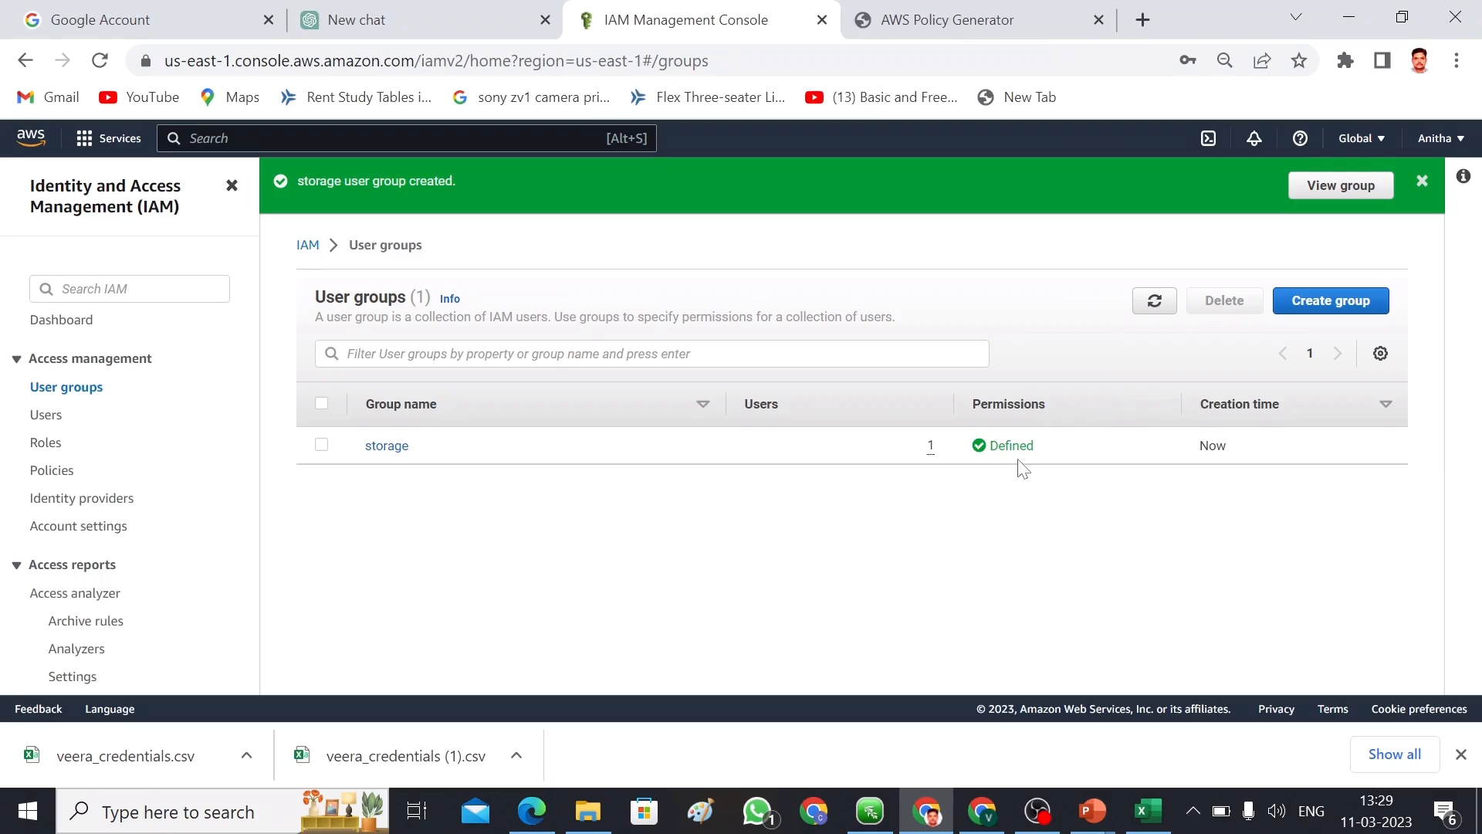
# Step: Open the storage group and review its users and attached permissions policies
pyautogui.click(387, 447)
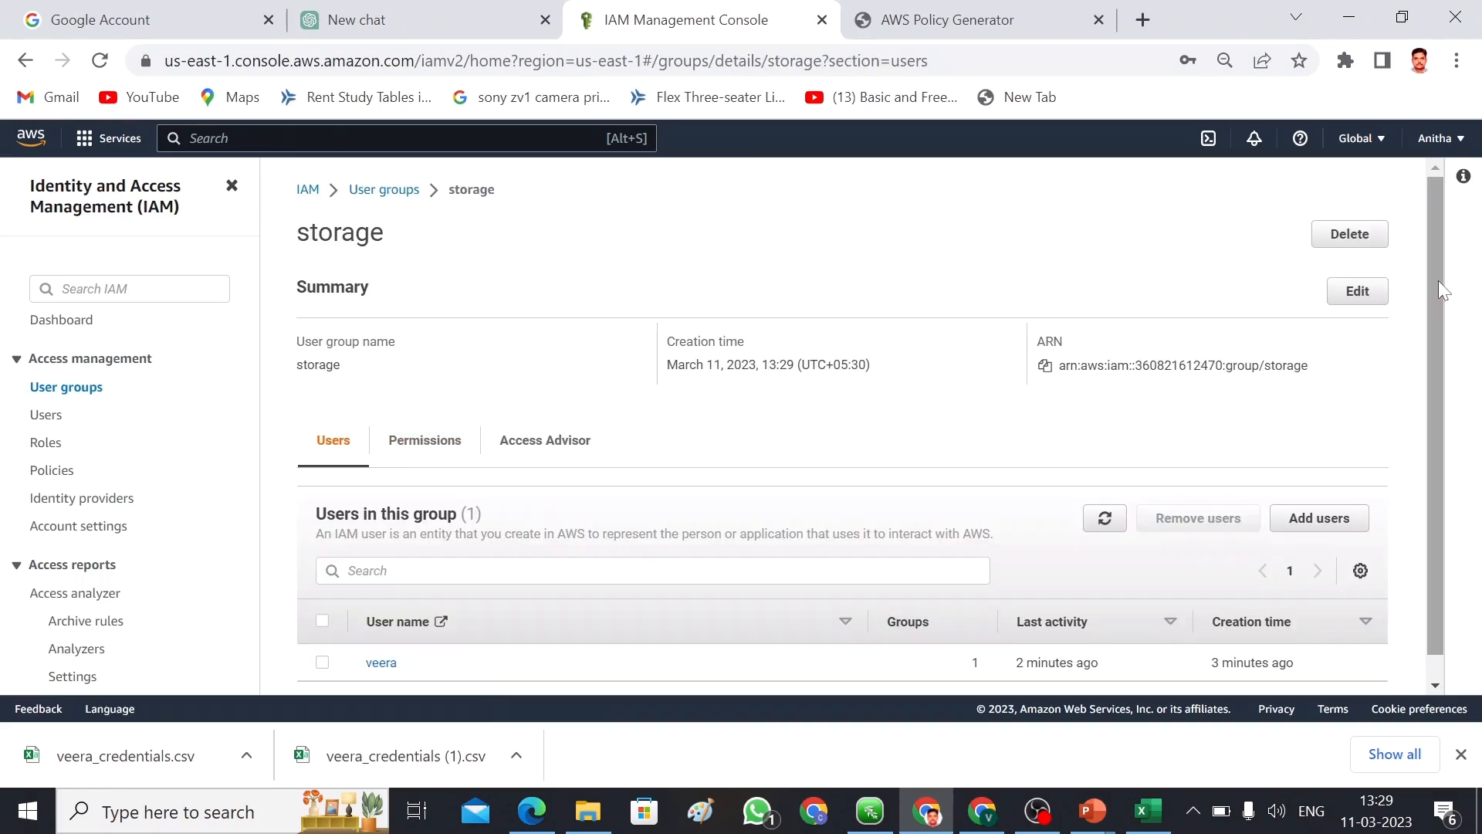
pyautogui.scroll(-1, 1439, 284)
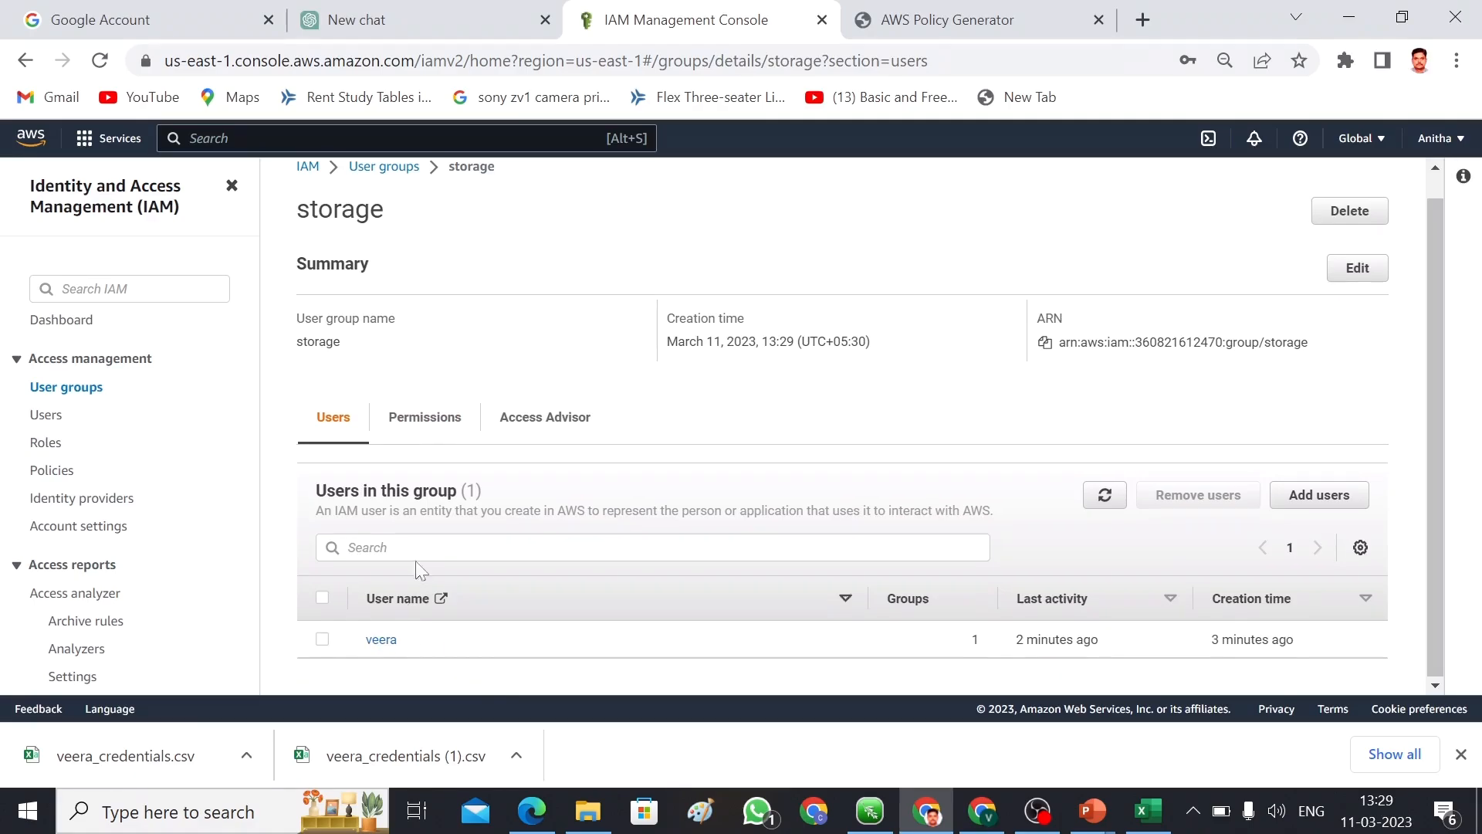
pyautogui.click(414, 415)
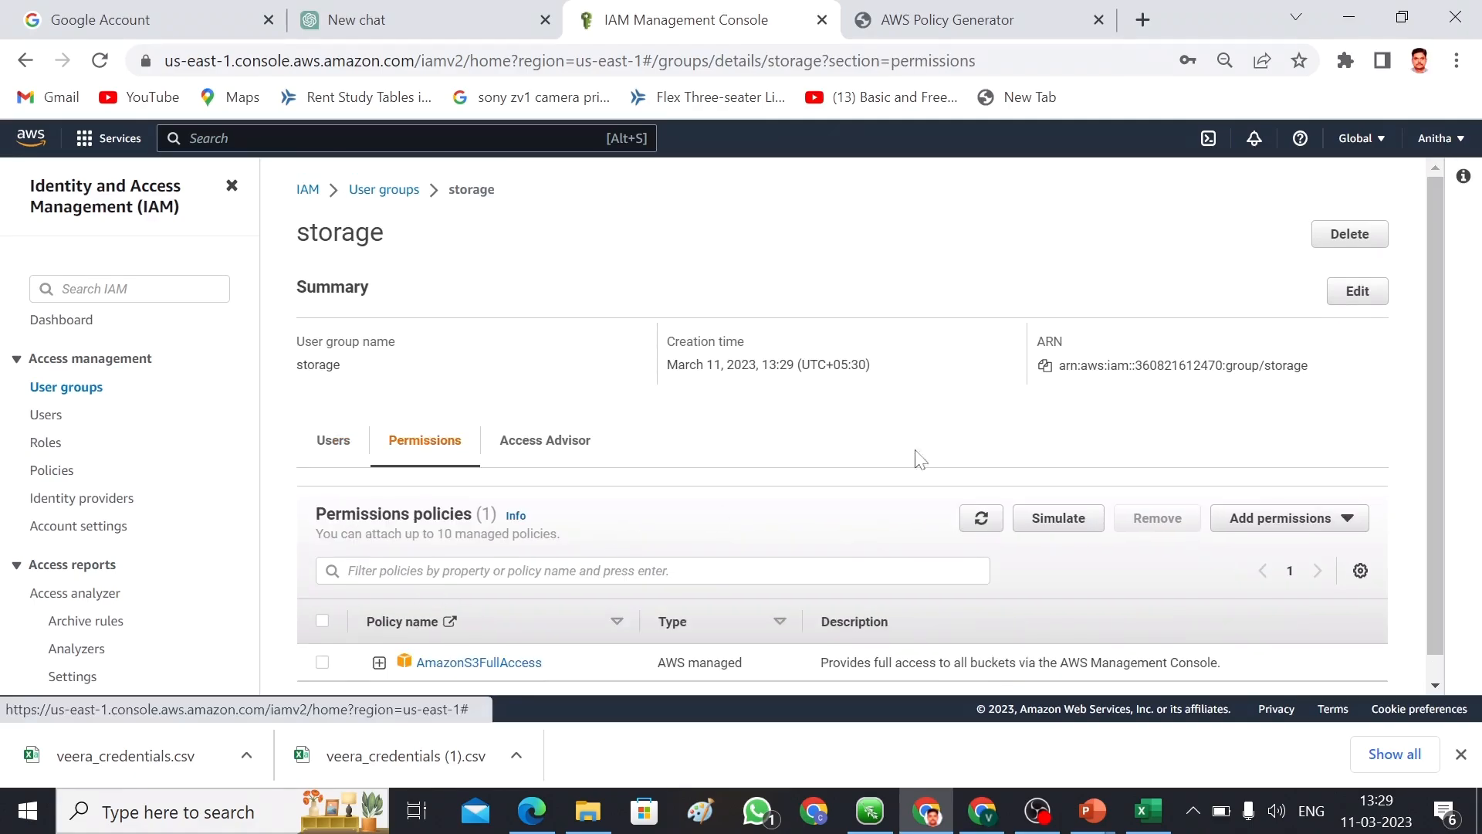
pyautogui.scroll(-1, 1435, 349)
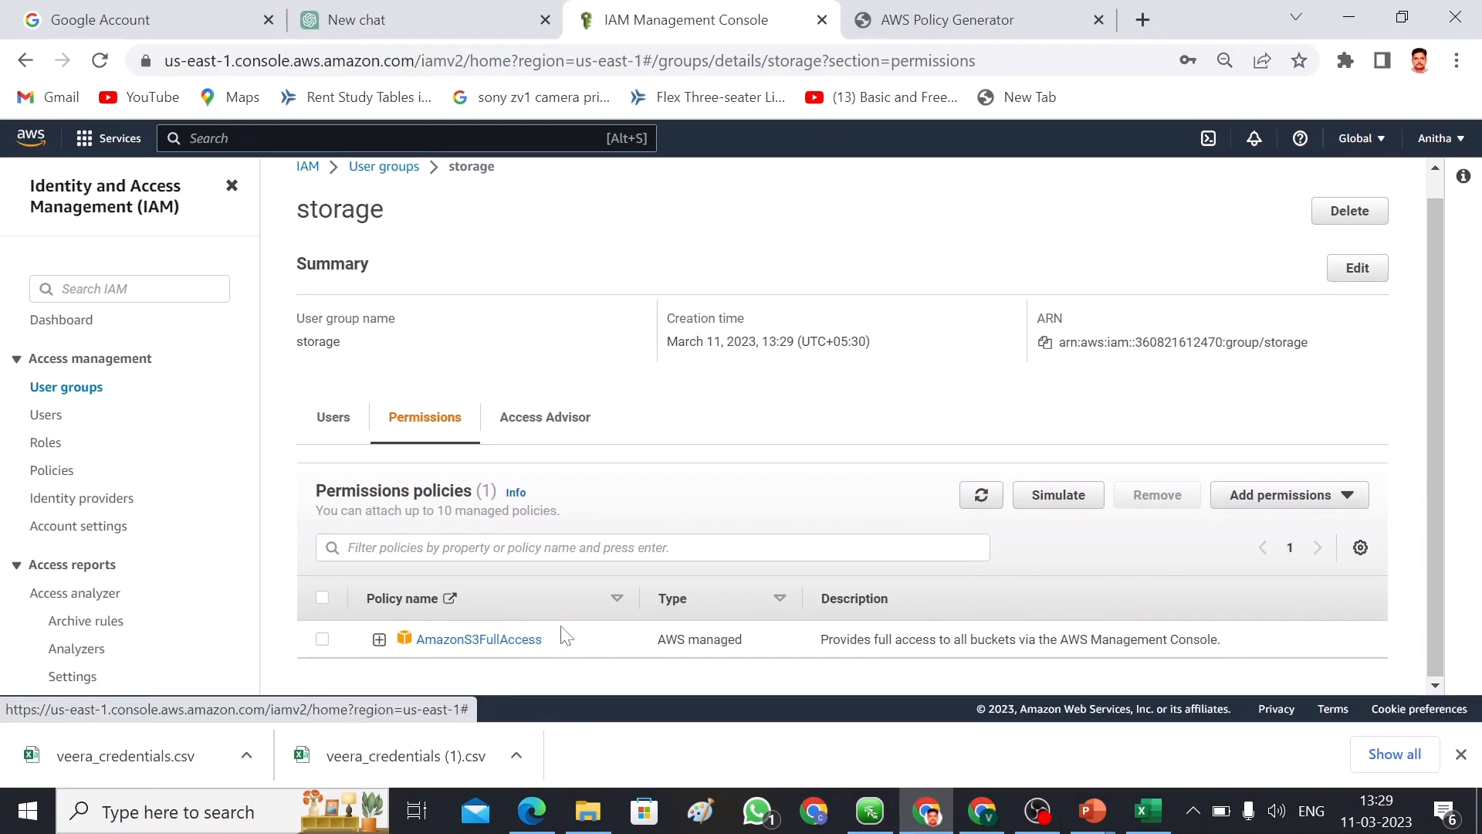
# Step: Start a new IAM role with AWS service as the trusted entity type and EC2 as the use case
pyautogui.click(51, 454)
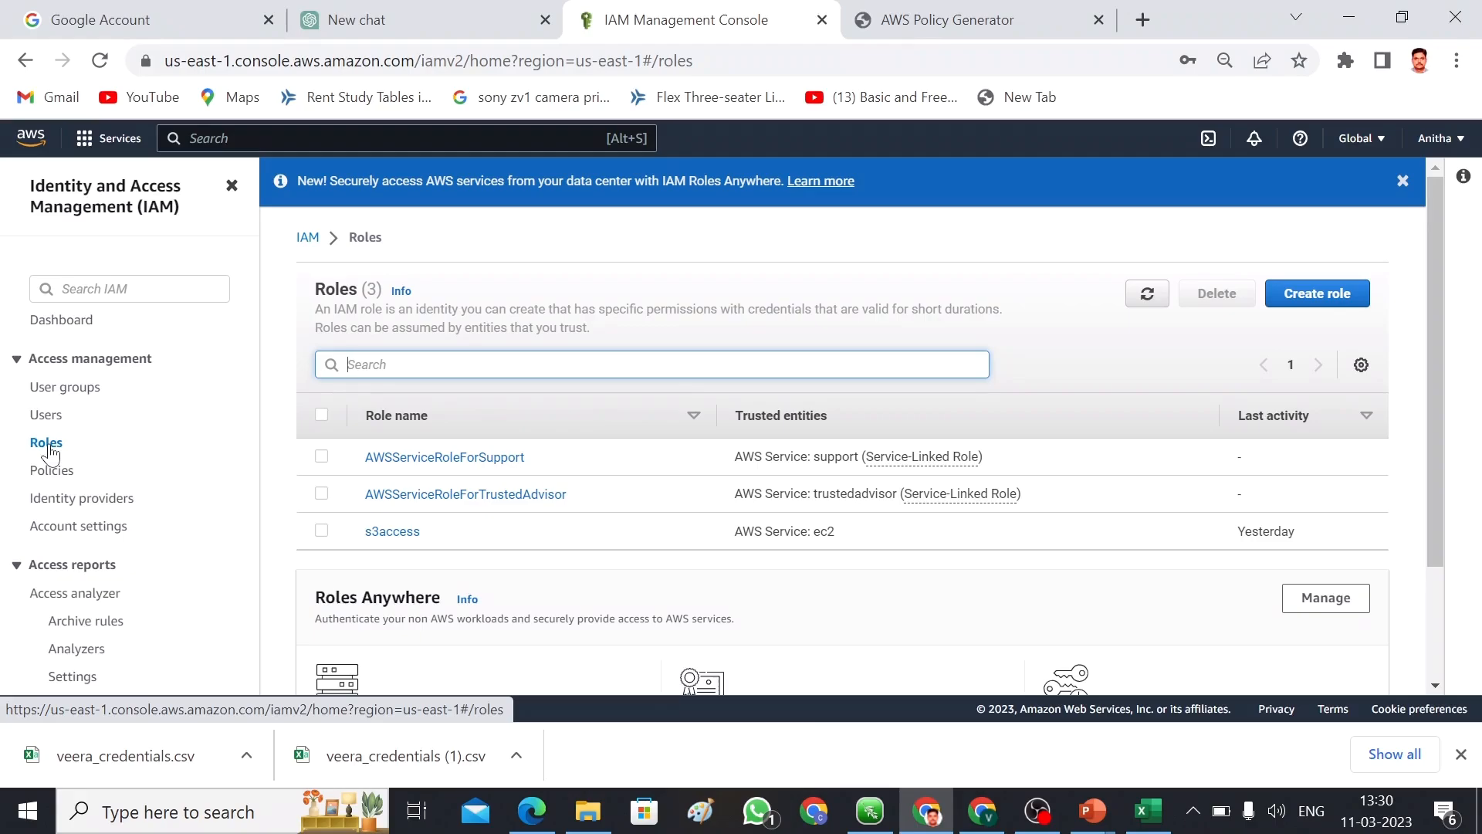
pyautogui.click(1320, 298)
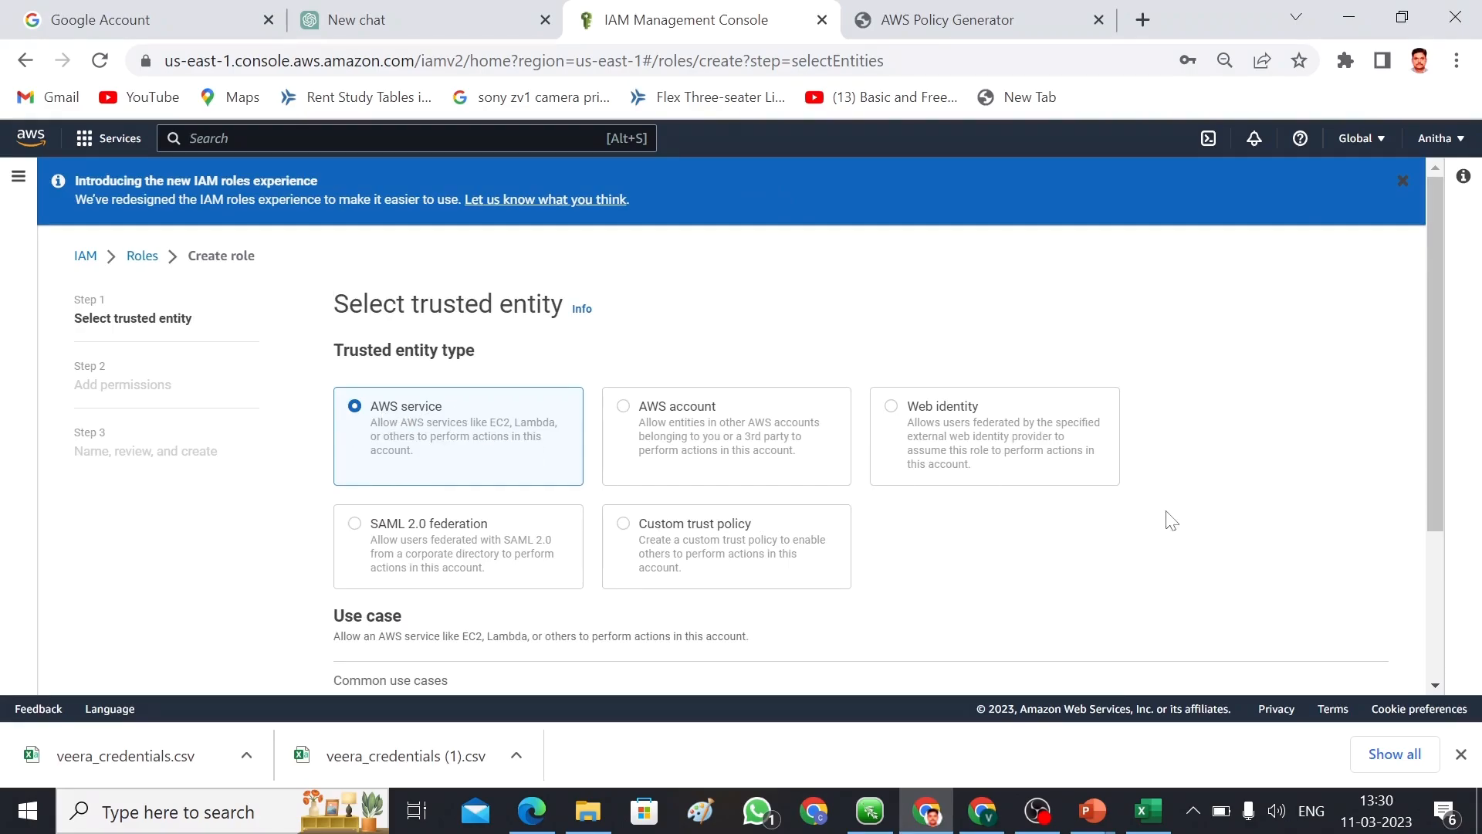
pyautogui.scroll(-1, 1440, 386)
pyautogui.scroll(-2, 1444, 417)
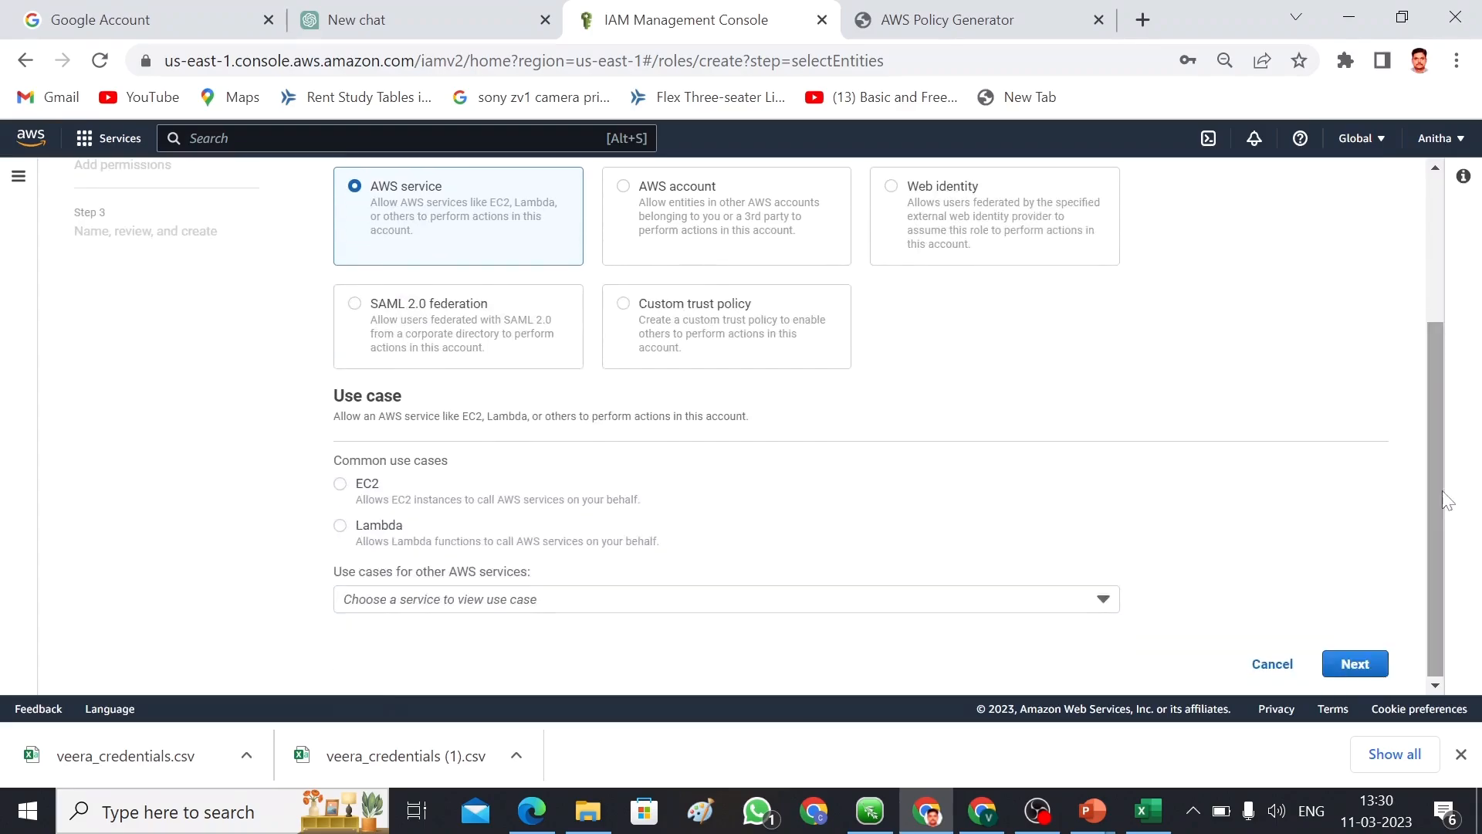
pyautogui.click(342, 486)
pyautogui.click(786, 607)
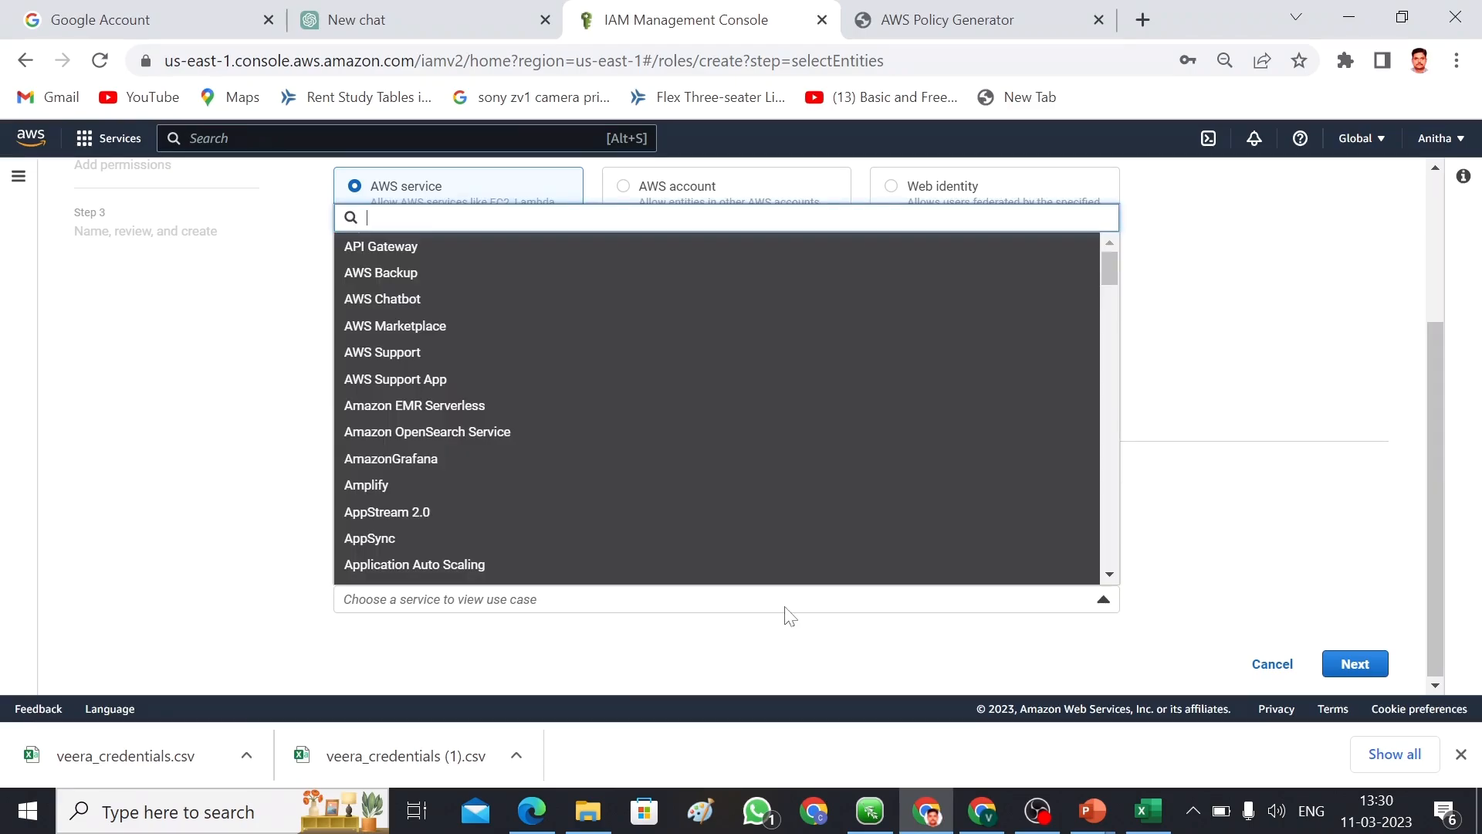
pyautogui.click(1196, 519)
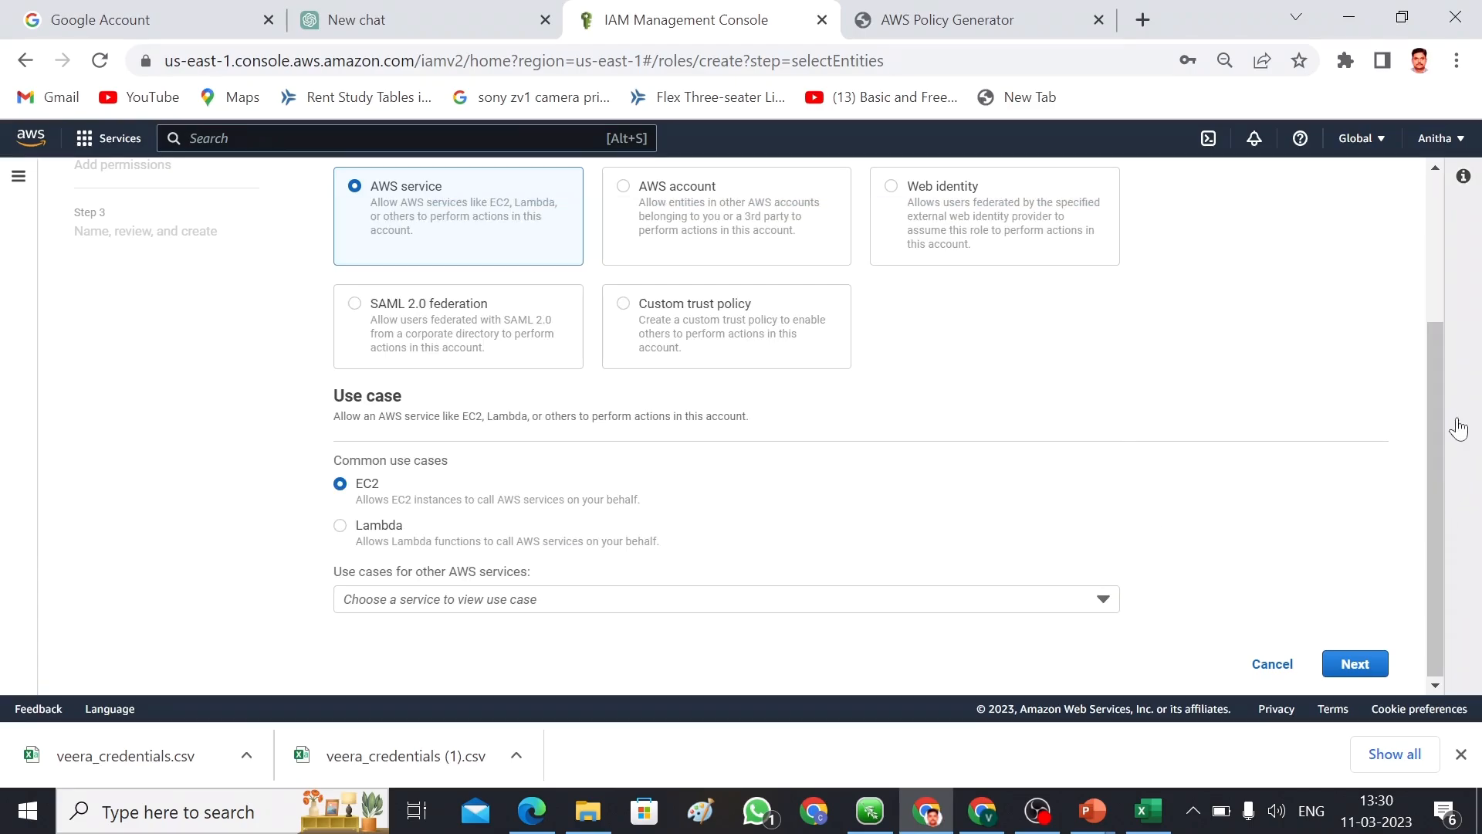
pyautogui.click(1367, 653)
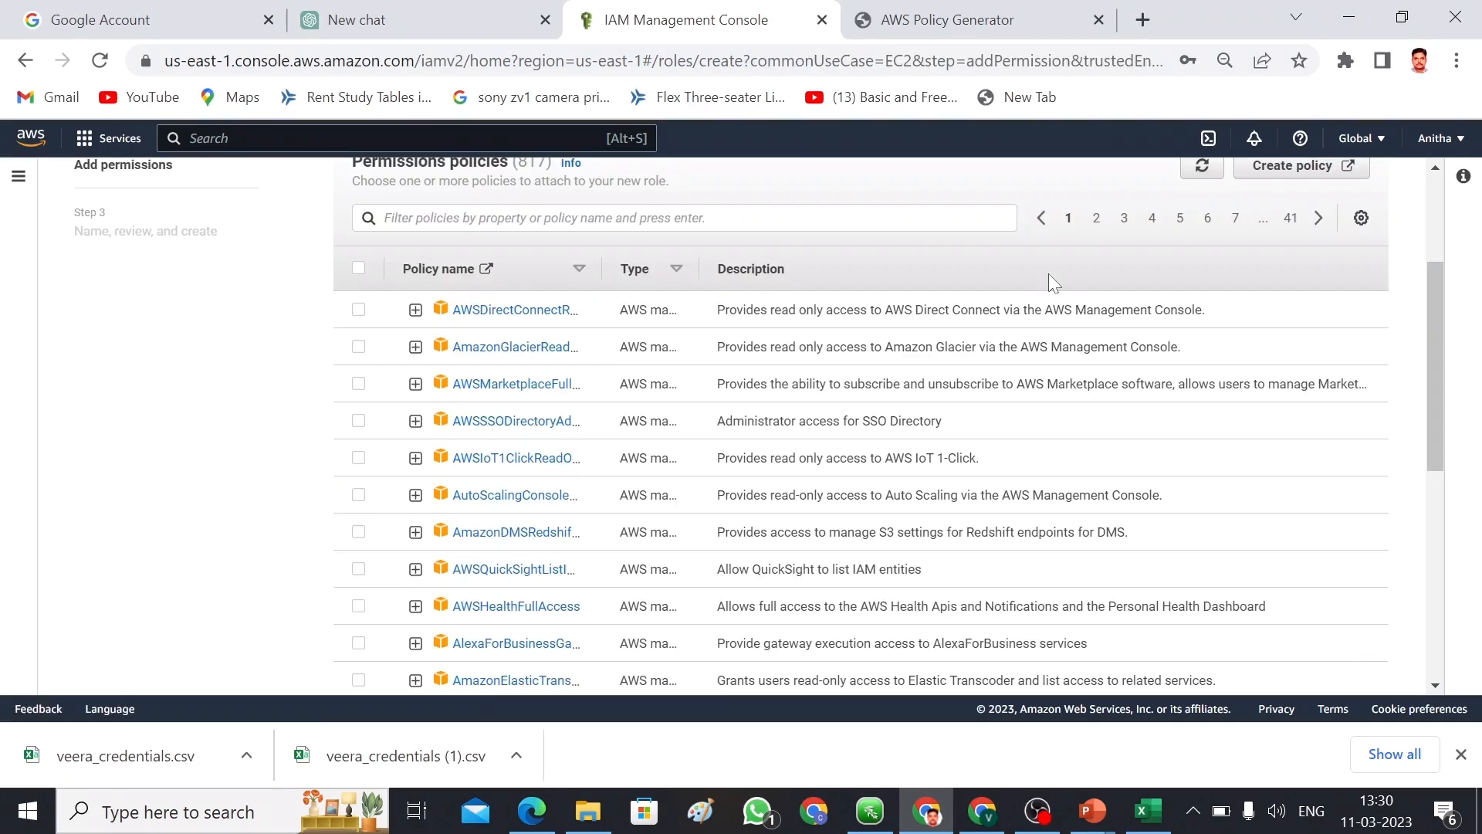
# Step: Filter the permissions policies by s3full, select AmazonS3FullAccess for the role, and continue to the naming and review page
pyautogui.click(684, 218)
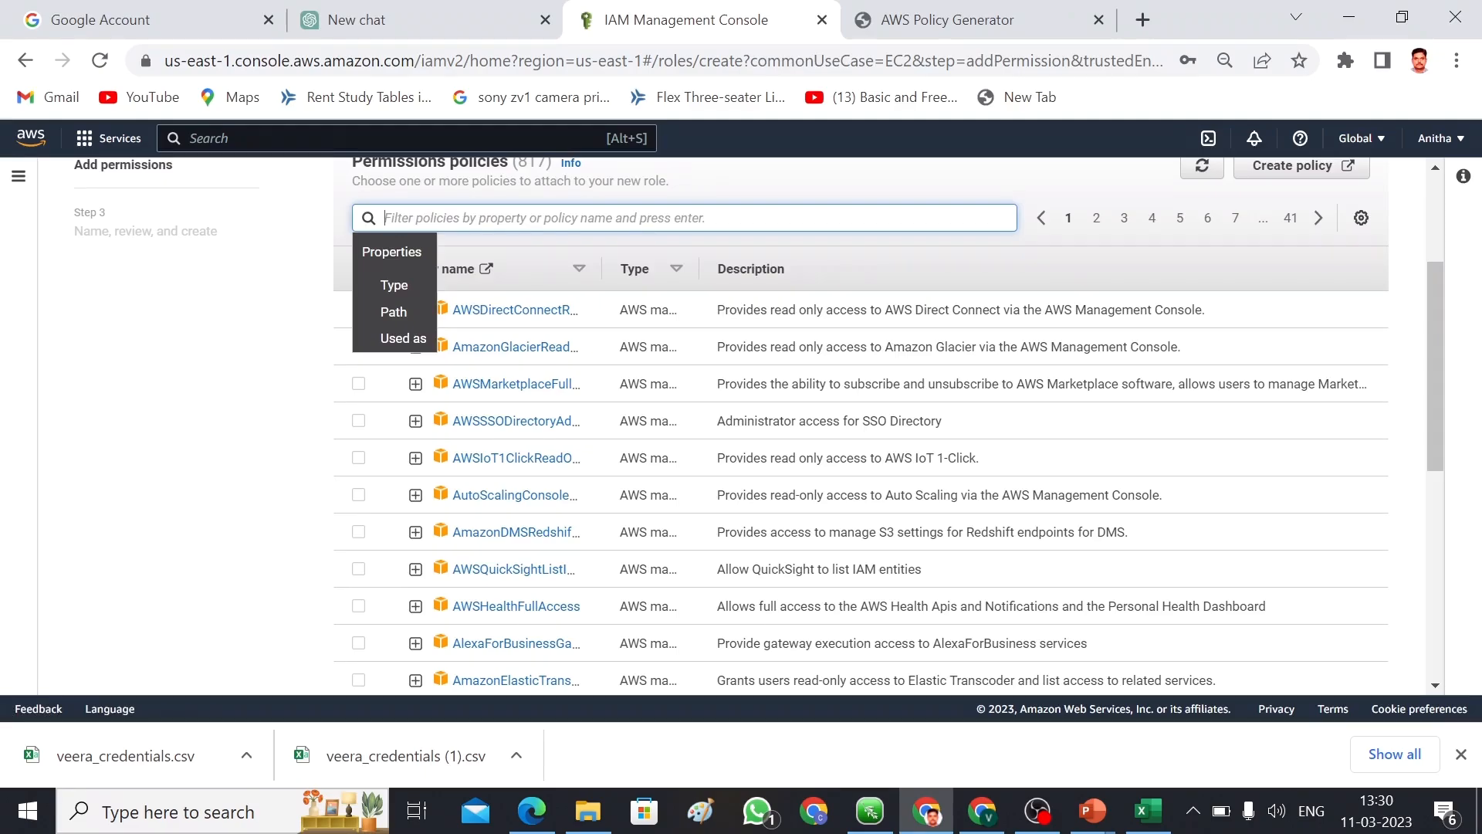
pyautogui.write('s3full')
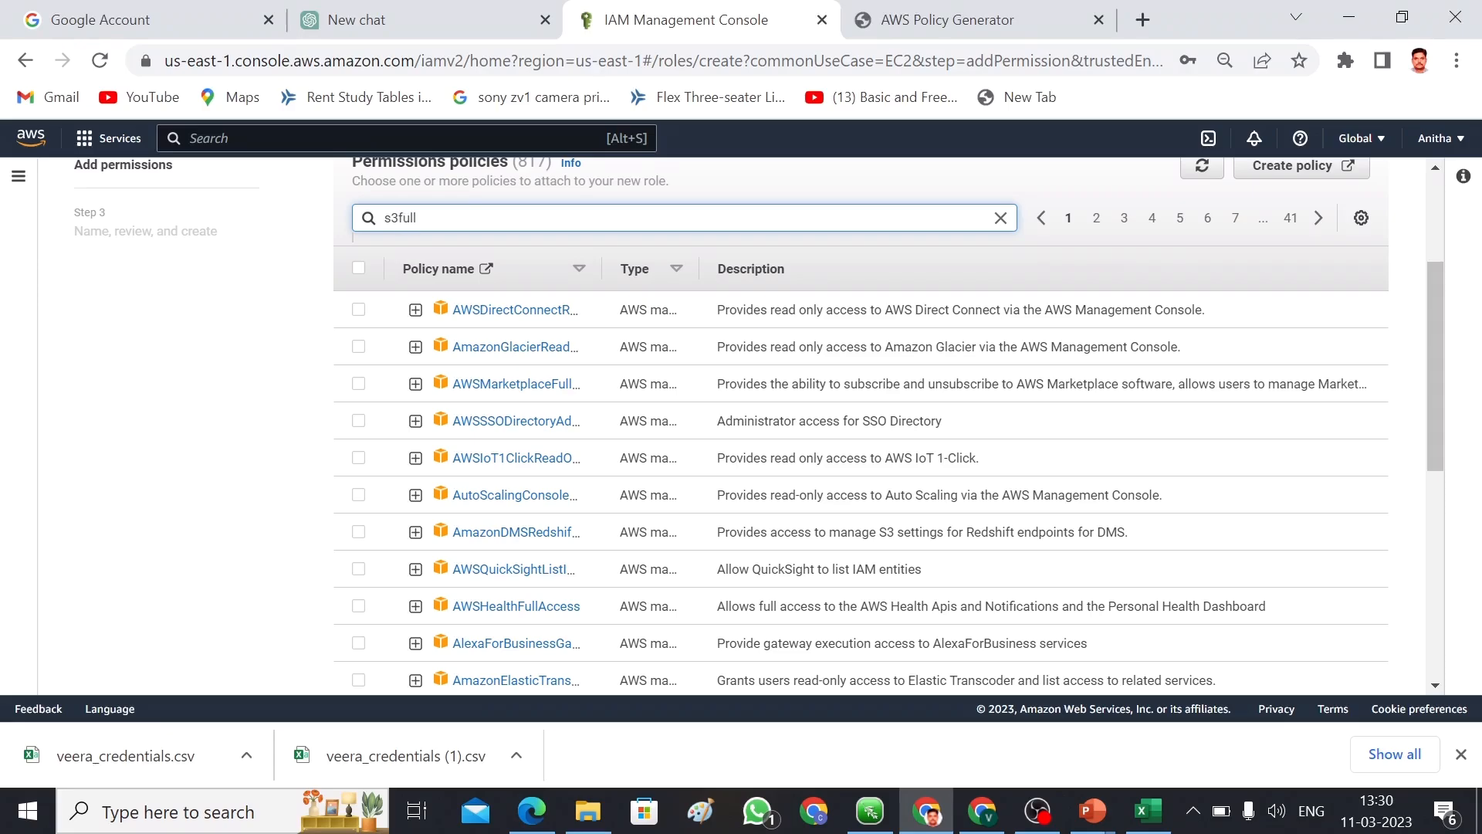
pyautogui.press('Return')
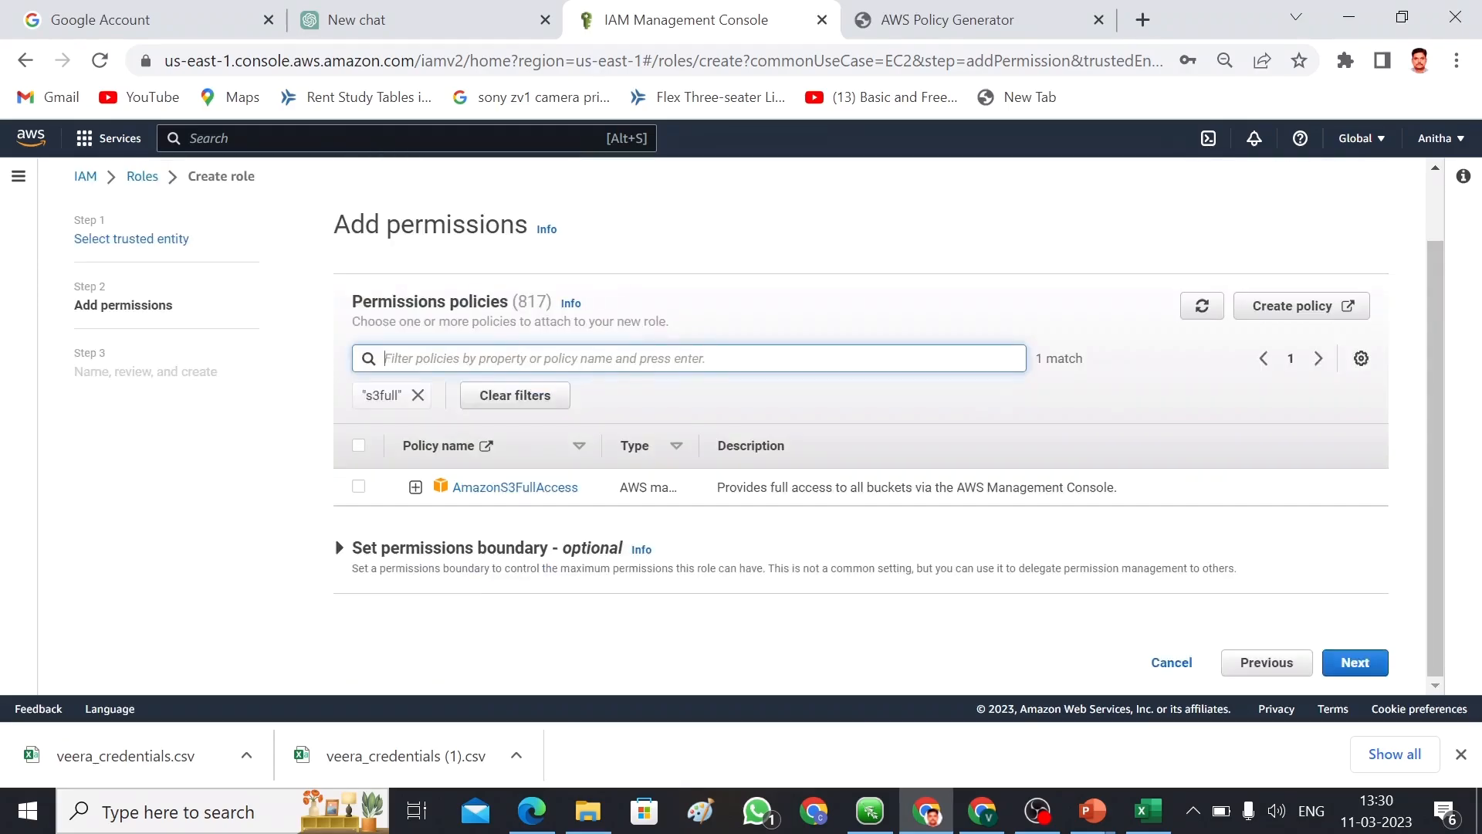
pyautogui.click(359, 487)
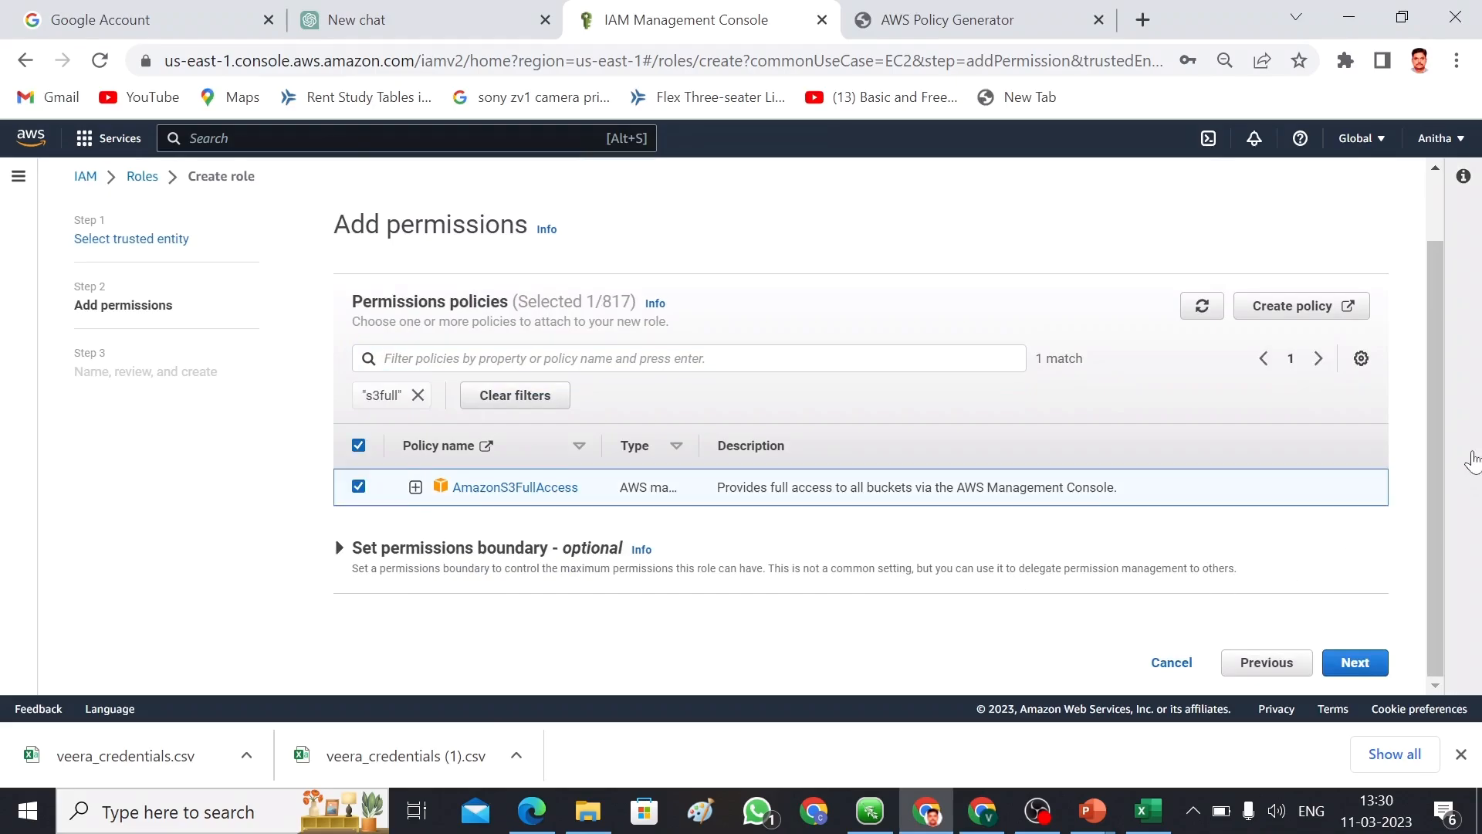
pyautogui.click(1363, 668)
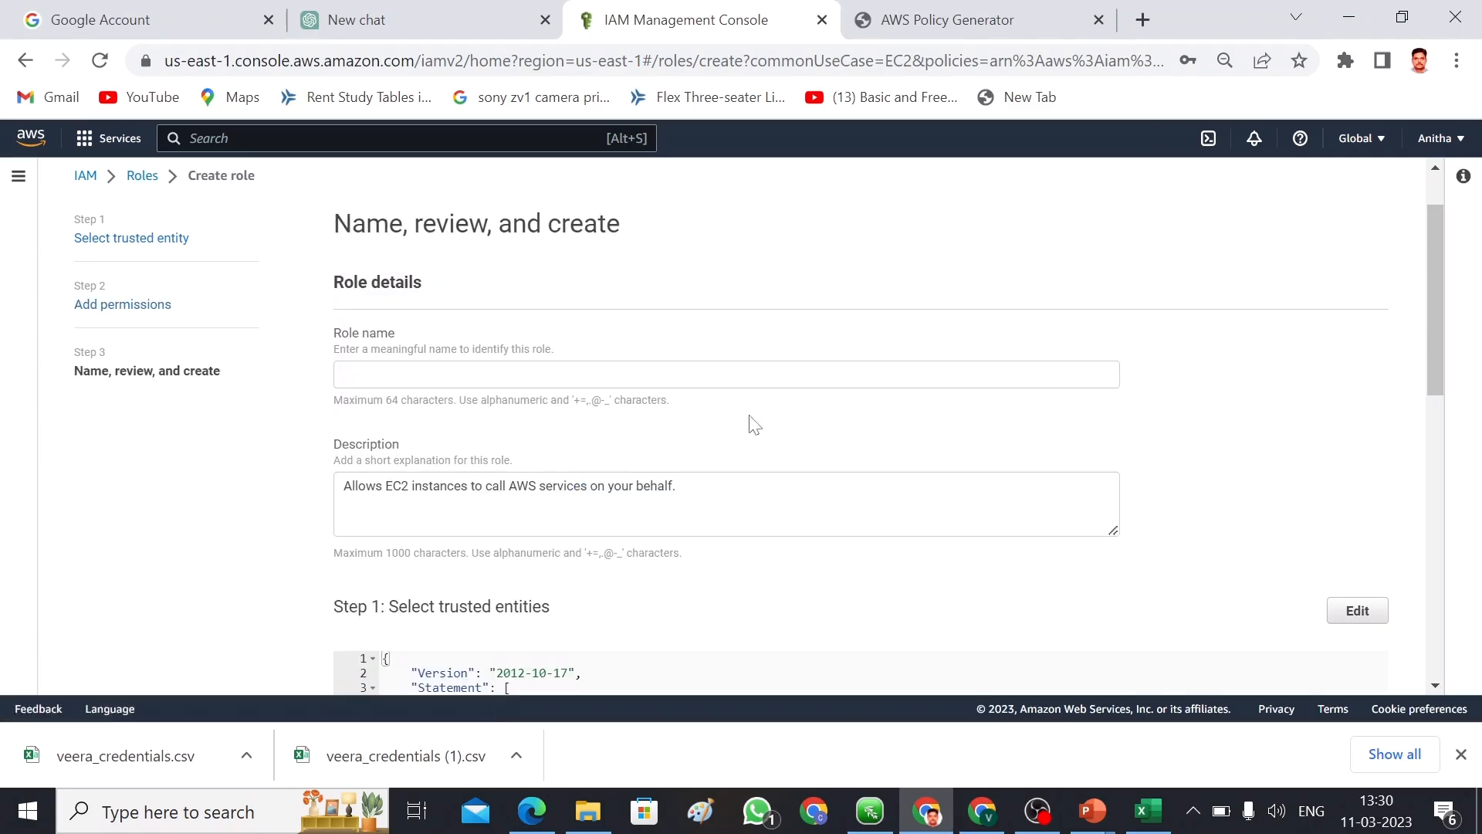
# Step: Name the role accesss3 and create it
pyautogui.click(749, 375)
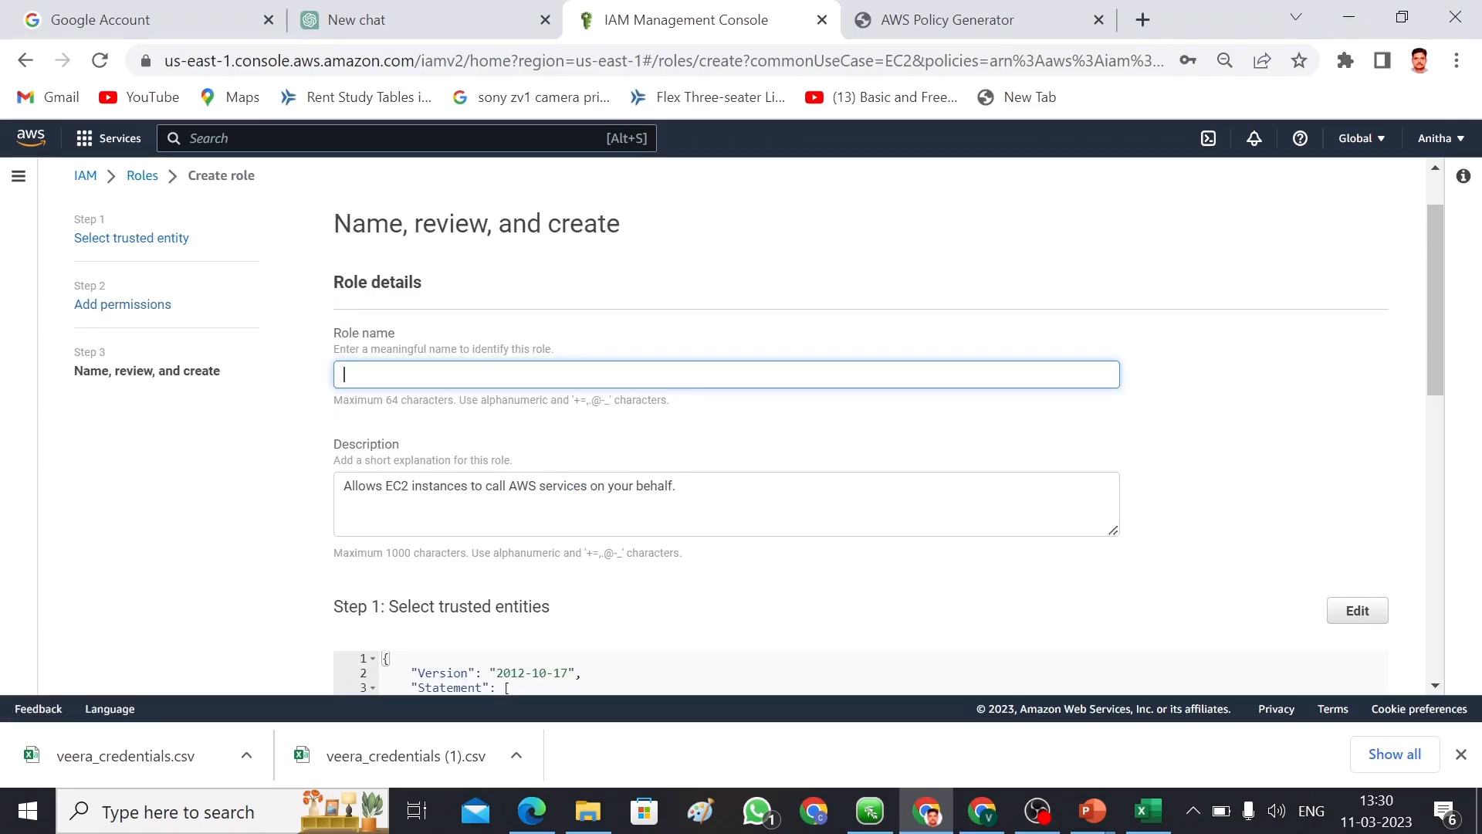
pyautogui.write('accesss3')
pyautogui.moveTo(1429, 301); pyautogui.dragTo(1474, 587)
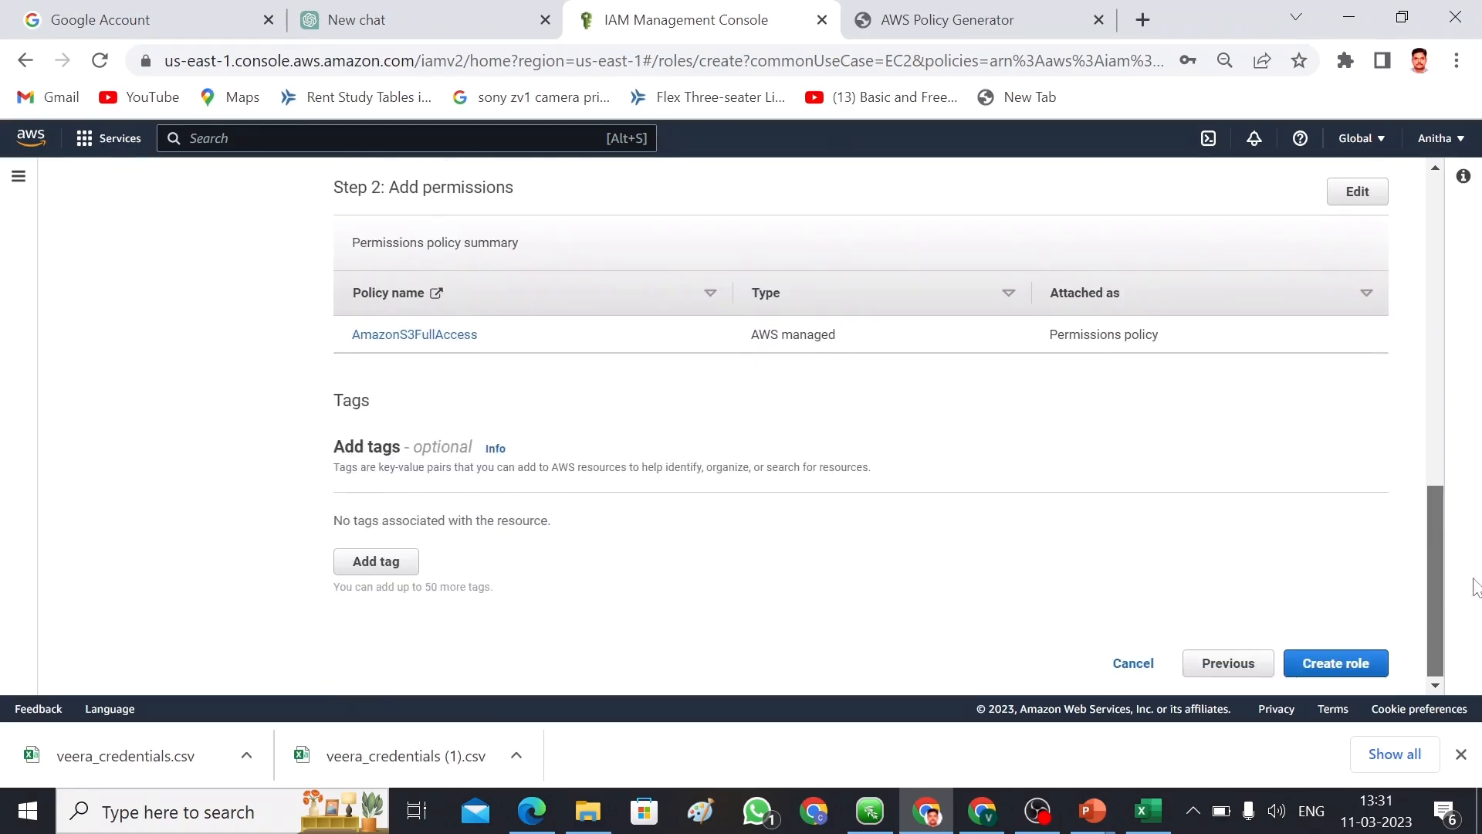
pyautogui.click(1349, 682)
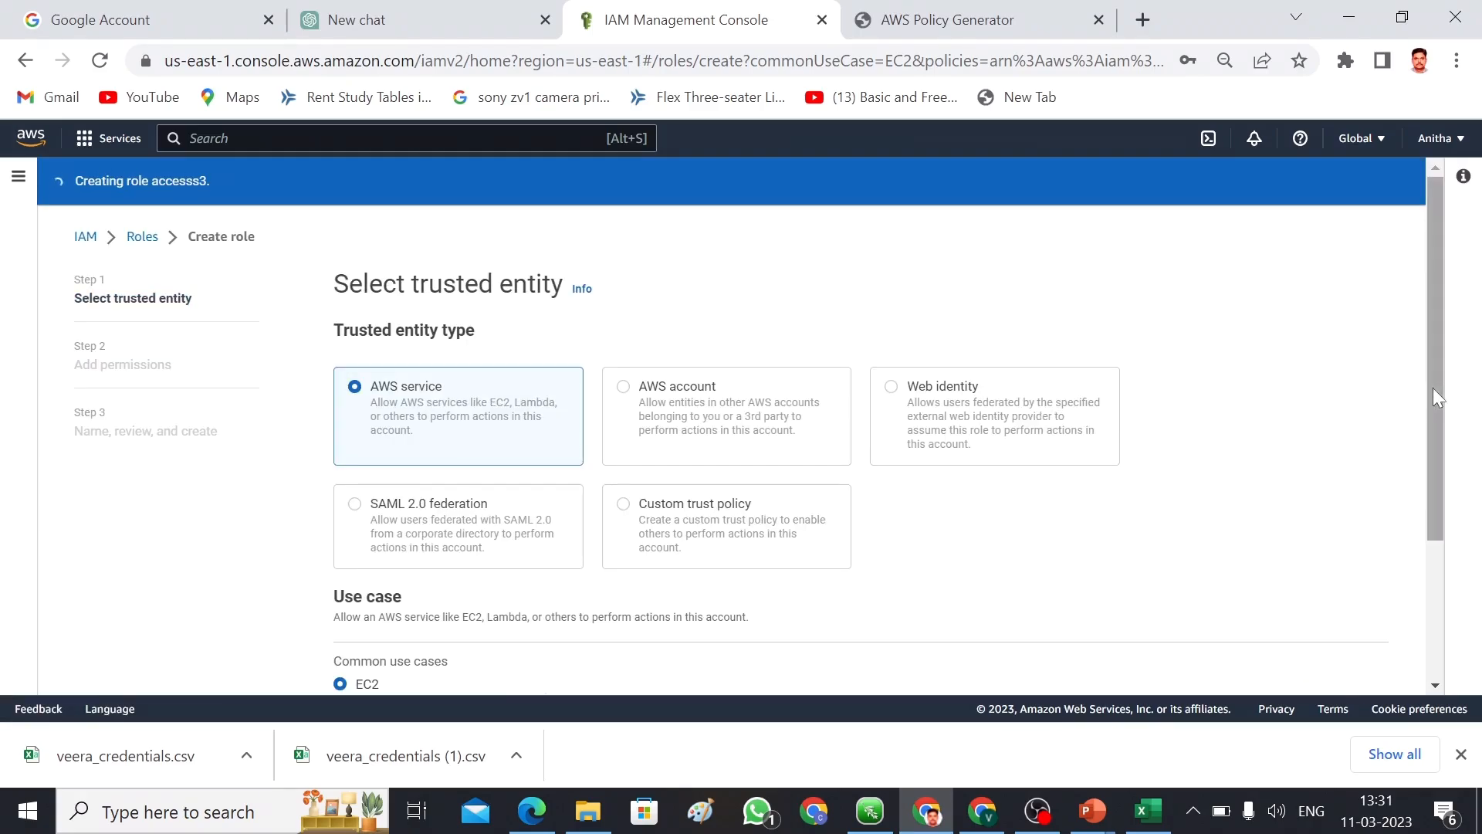
# Step: Return to the roles list and check the entry for the new accesss3 role
pyautogui.moveTo(1432, 388); pyautogui.dragTo(1480, 638)
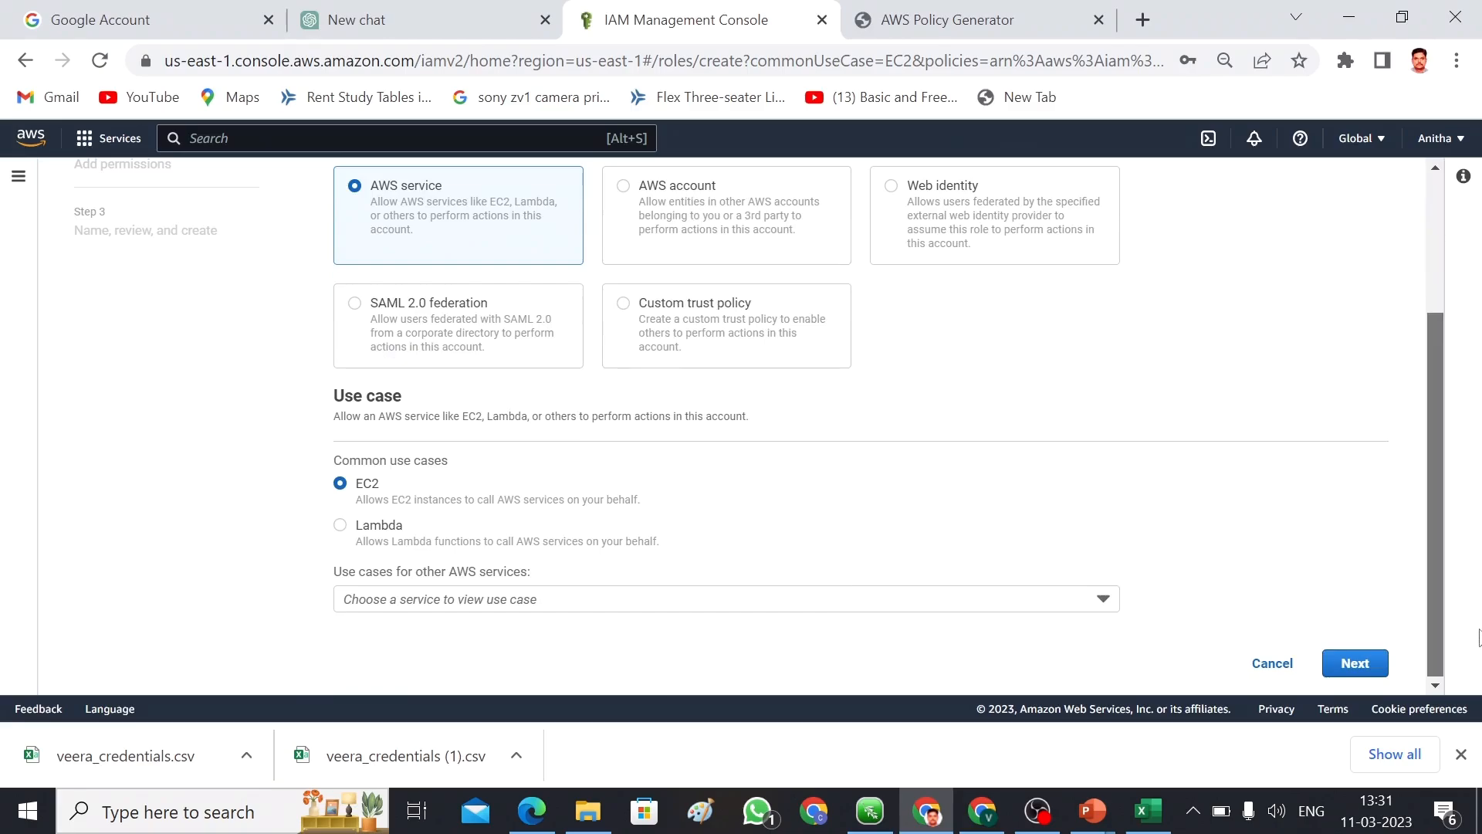
pyautogui.click(1366, 666)
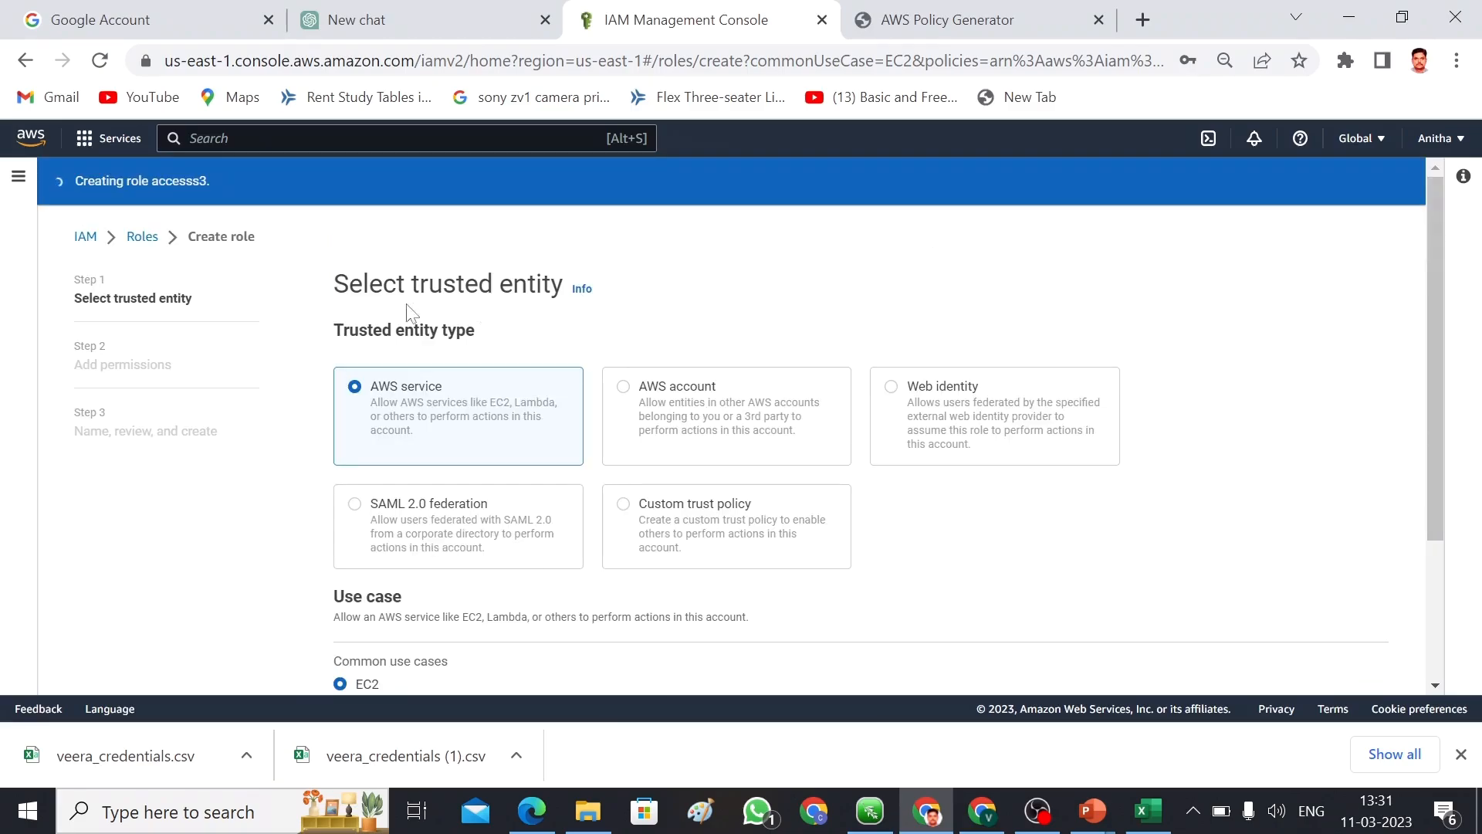
pyautogui.click(146, 239)
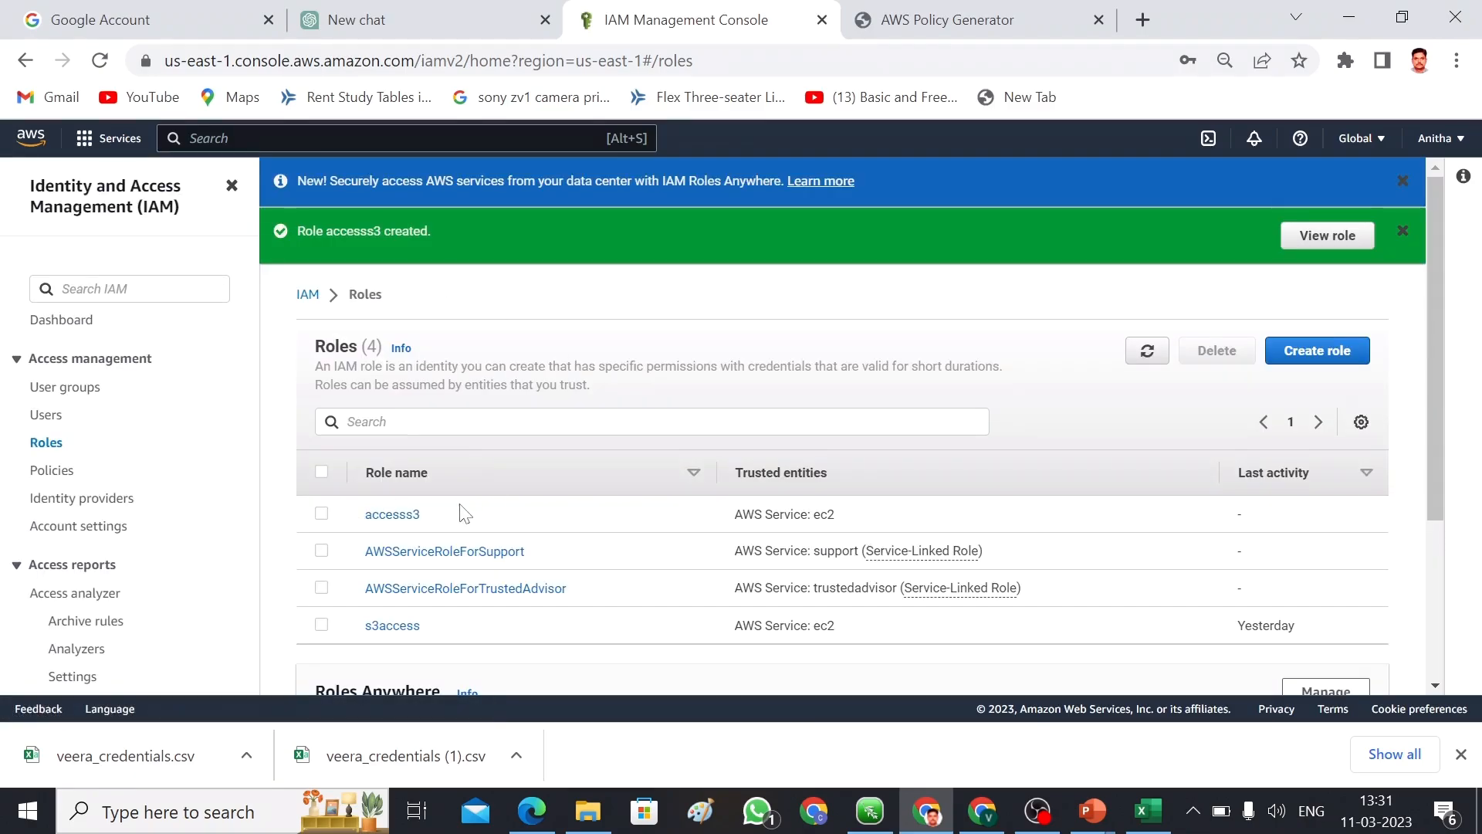
pyautogui.moveTo(467, 516); pyautogui.dragTo(361, 517)
# Step: Open the IAM policies list, start a new policy in the visual editor, and choose EC2 as its service
pyautogui.click(67, 477)
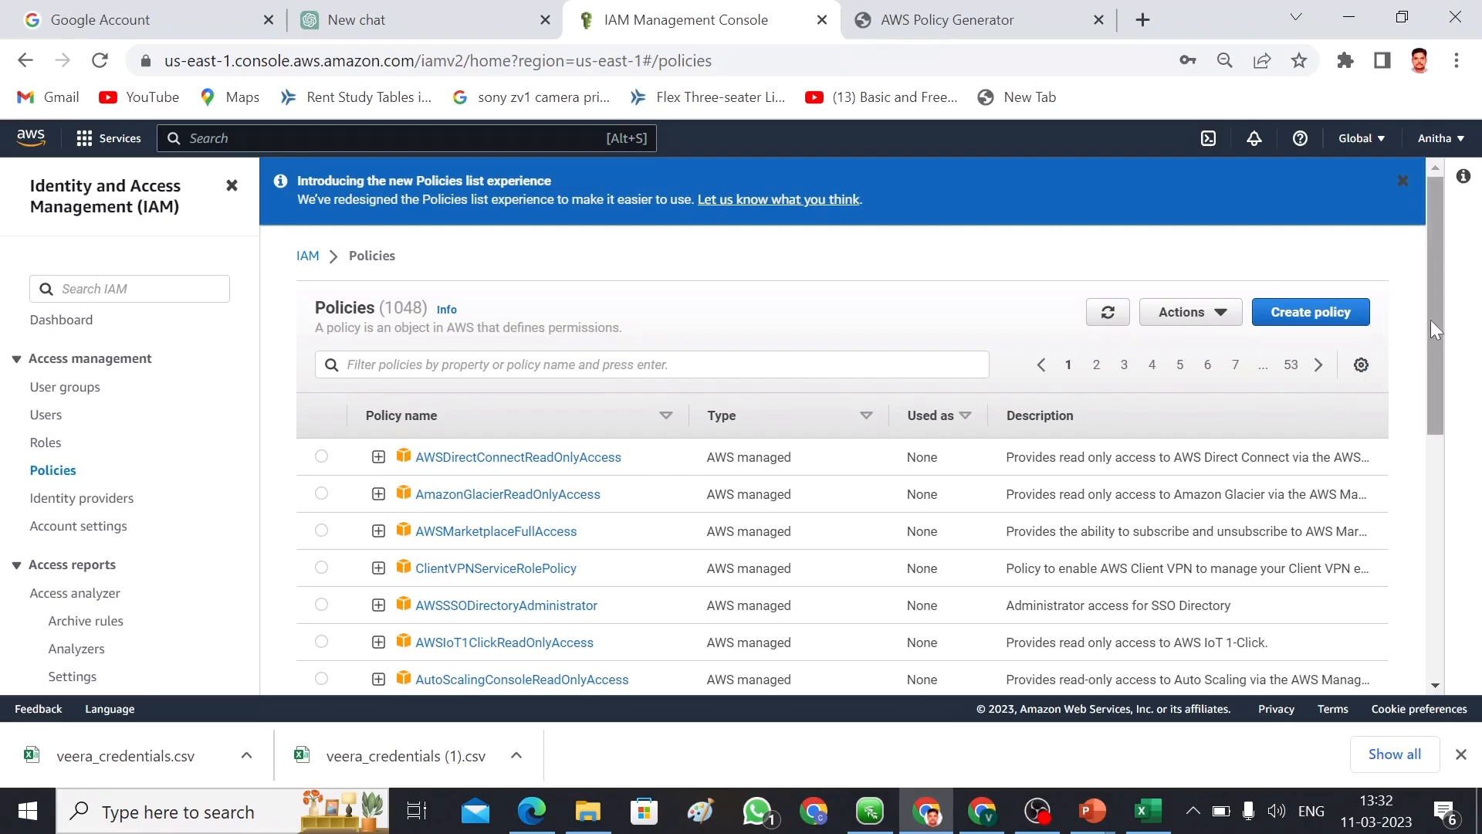
pyautogui.moveTo(1431, 323); pyautogui.dragTo(1459, 355)
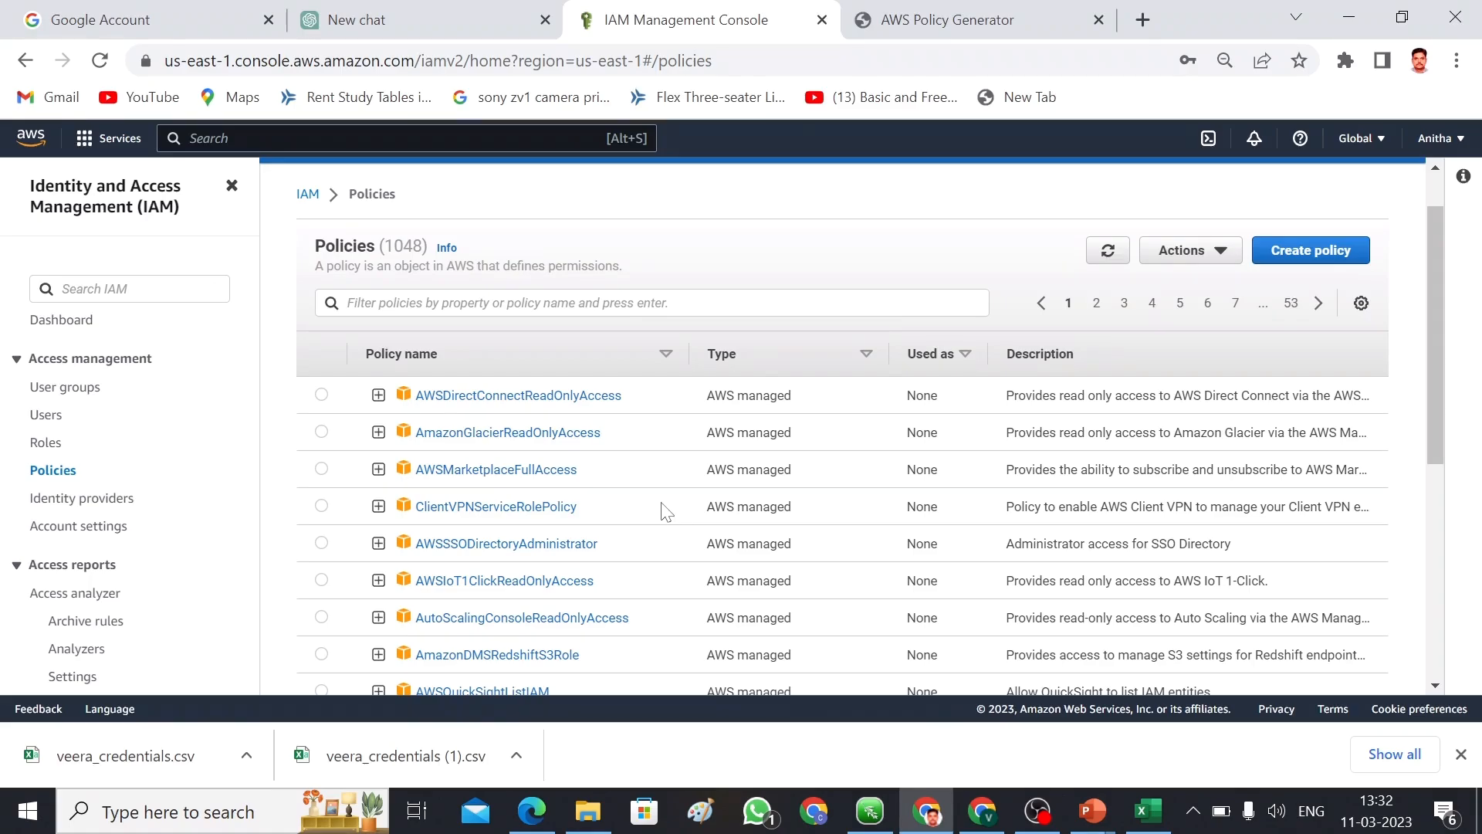
pyautogui.click(1321, 268)
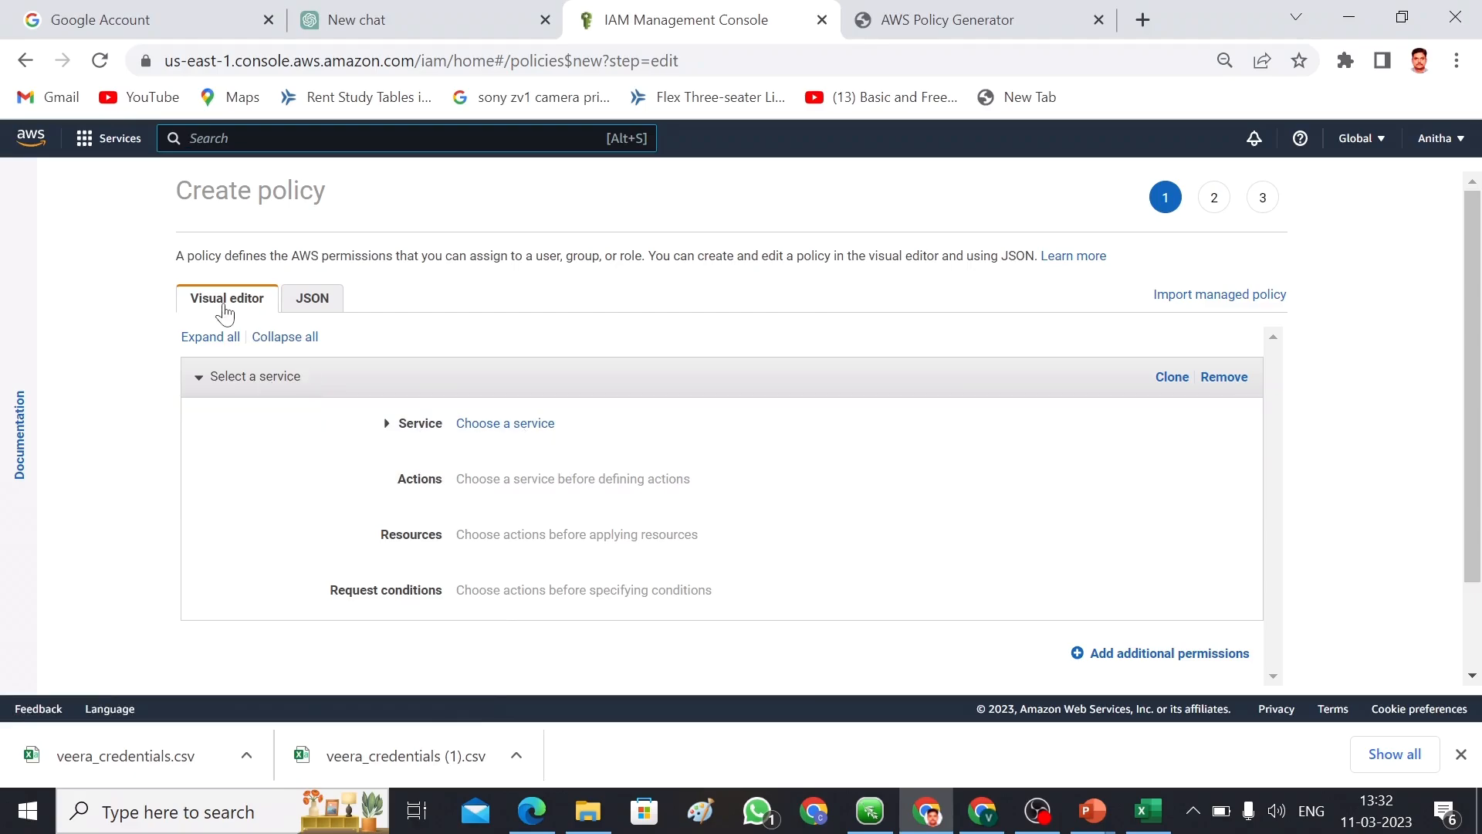
pyautogui.click(393, 432)
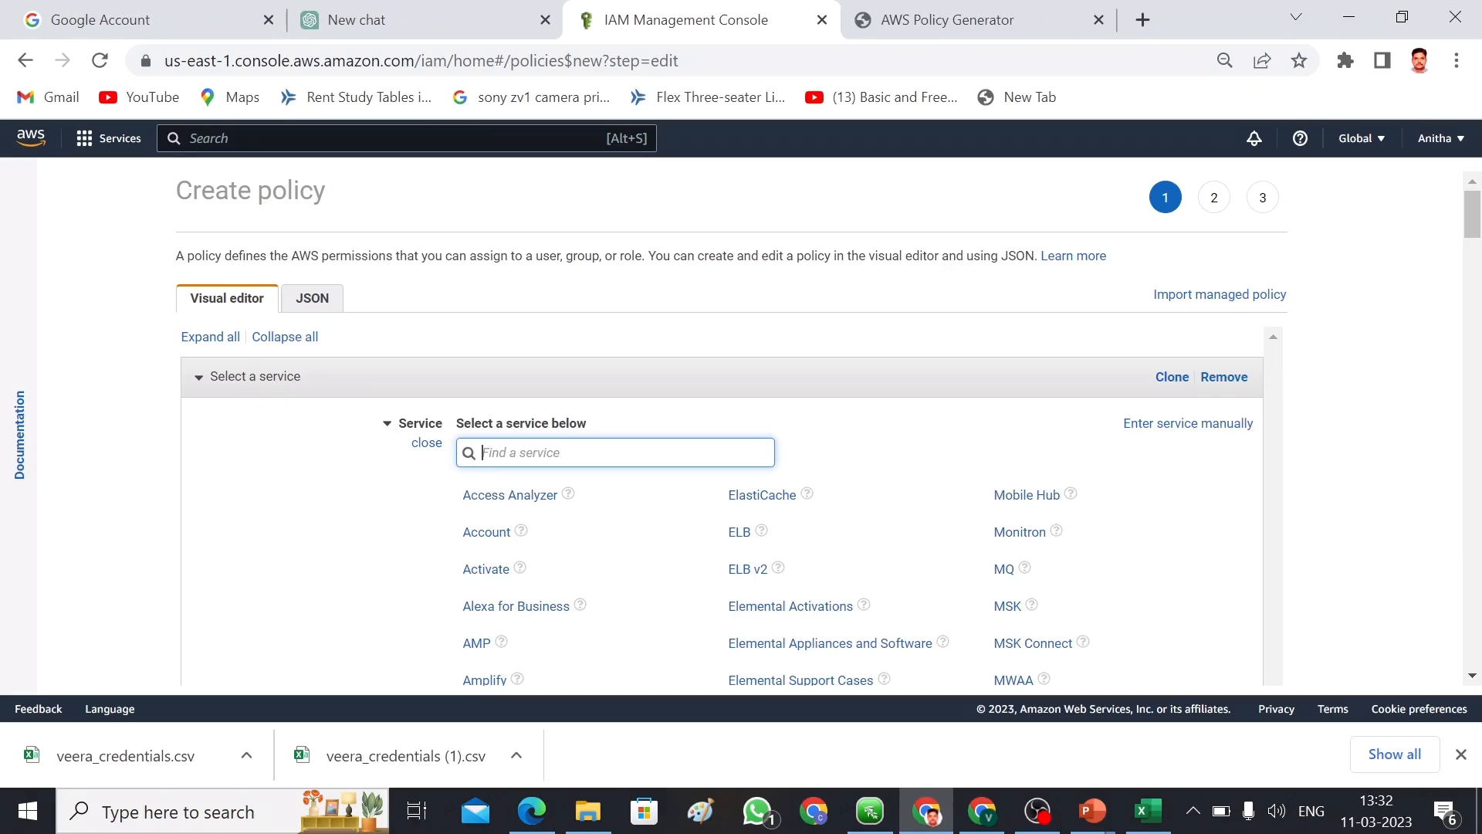
pyautogui.write('*')
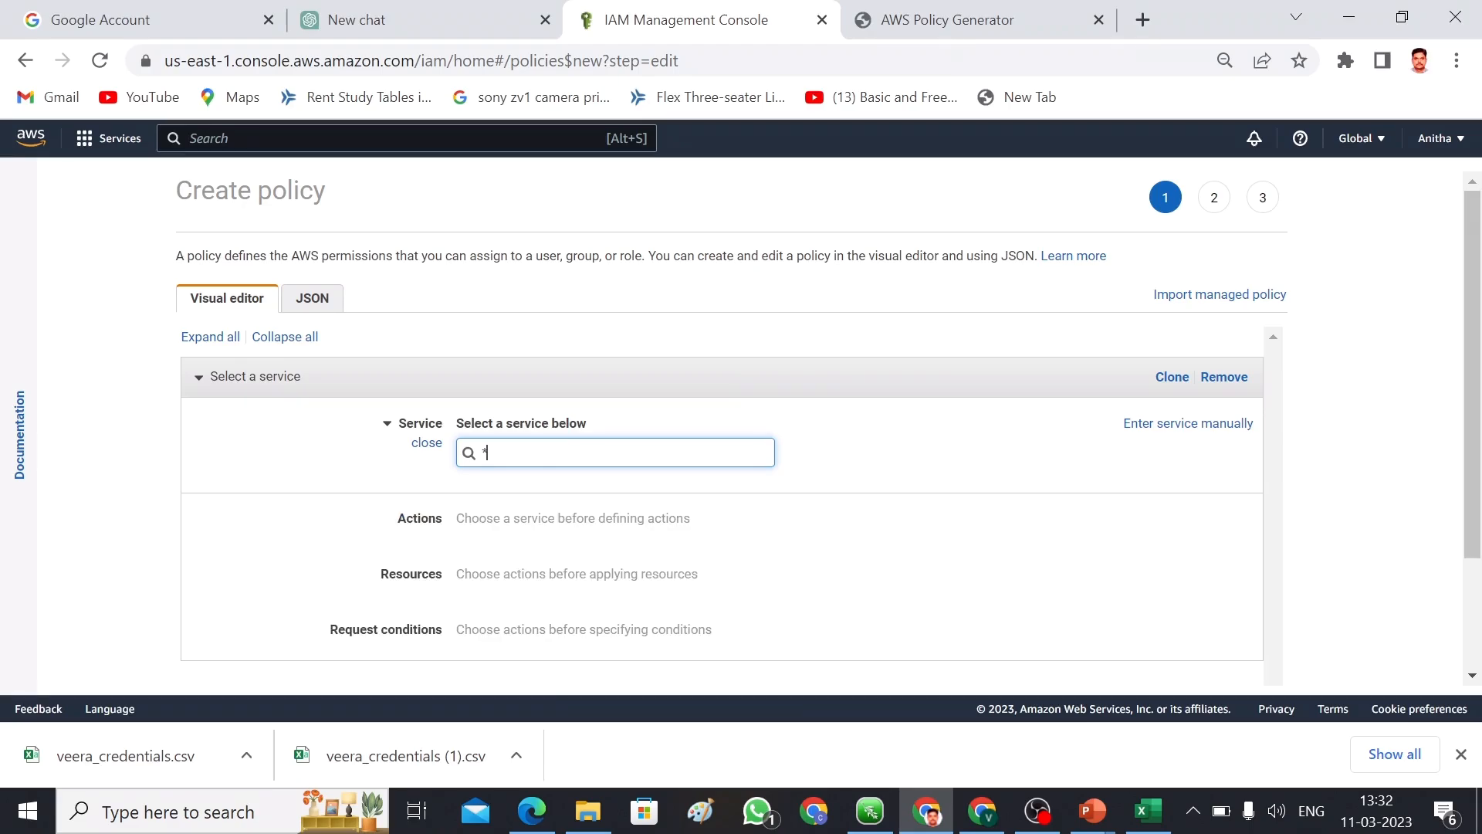
pyautogui.press('BackSpace')
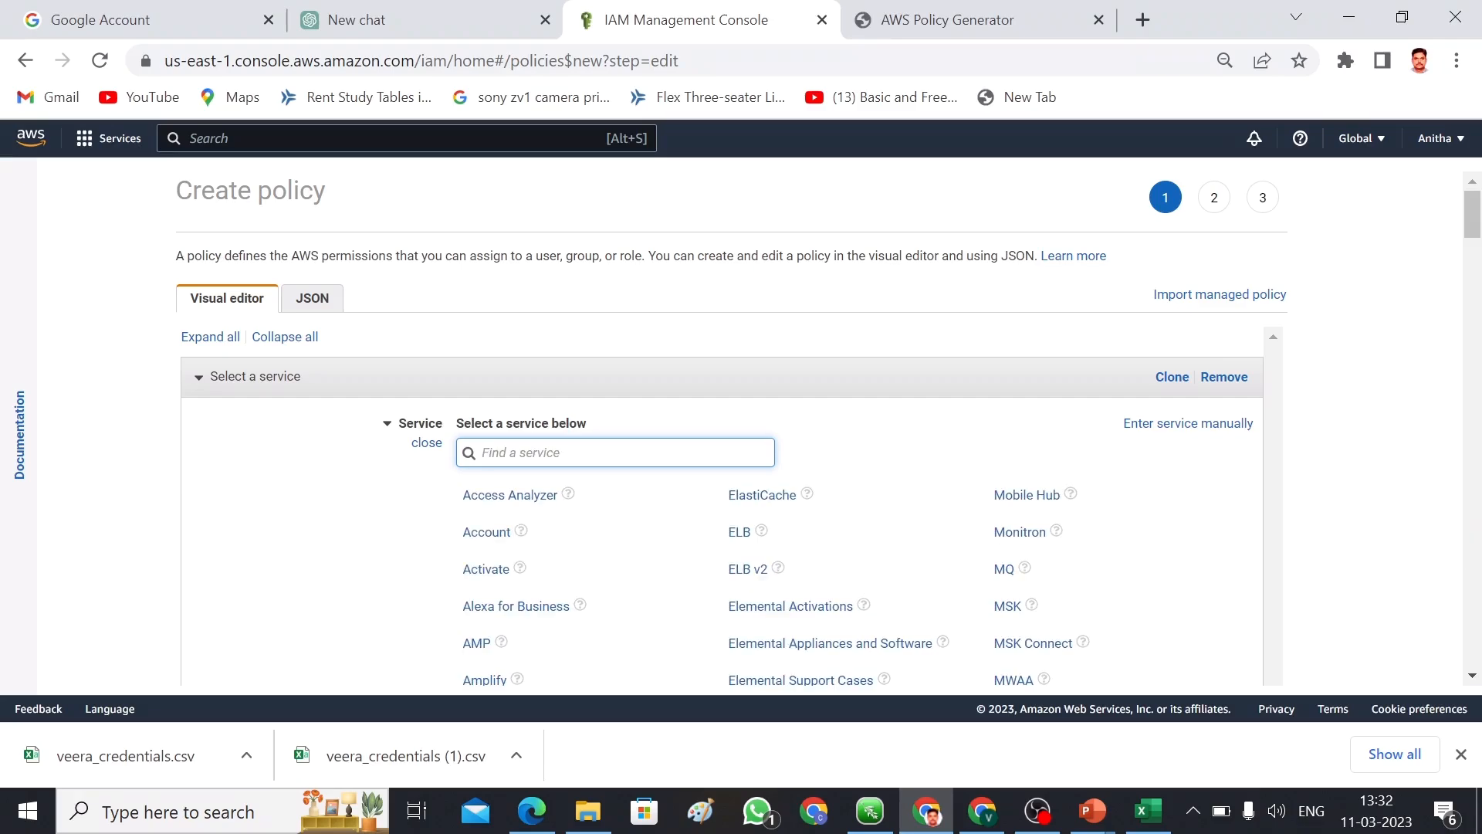
pyautogui.write('ec2')
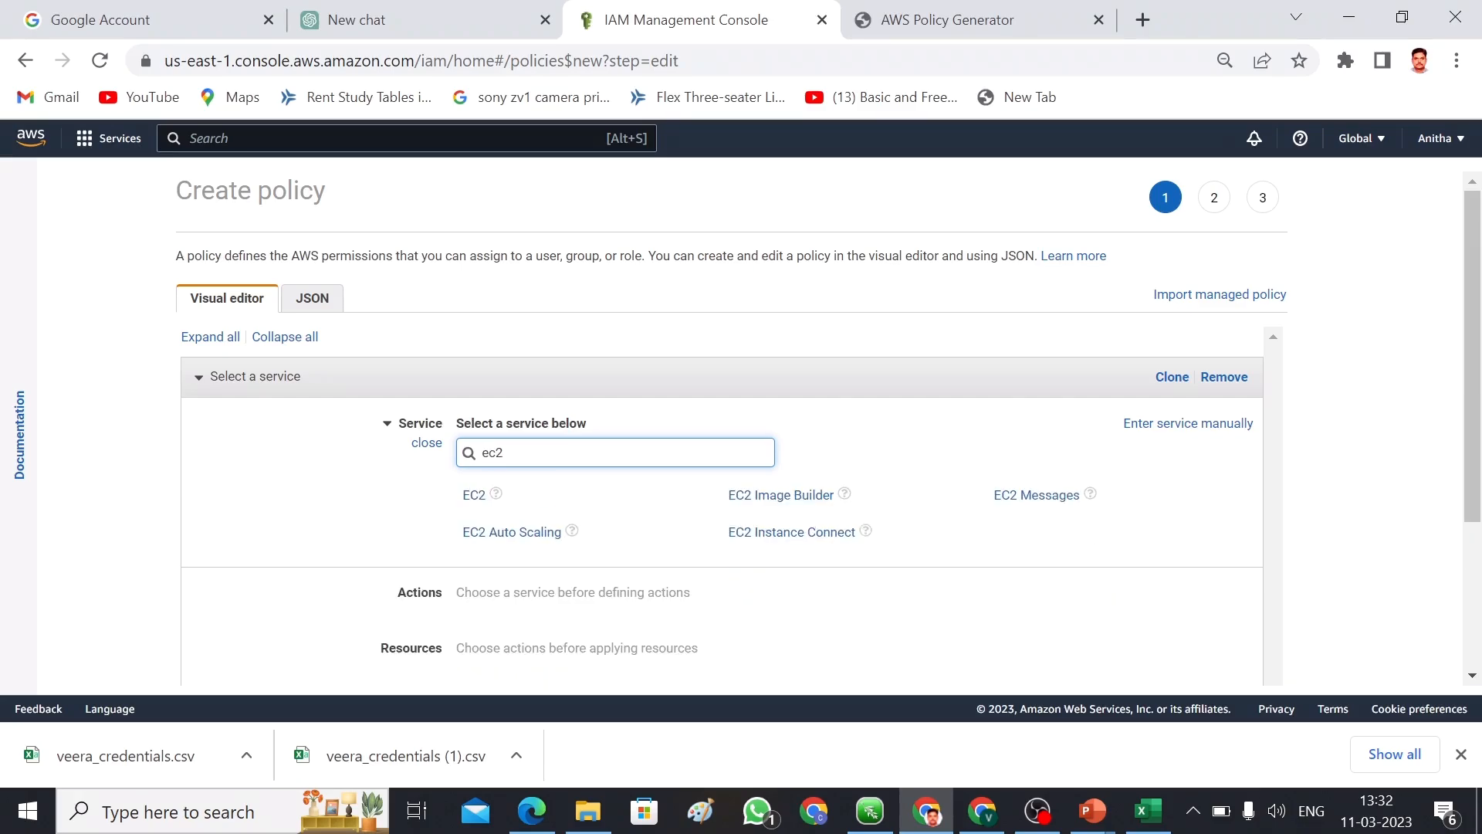
pyautogui.click(476, 500)
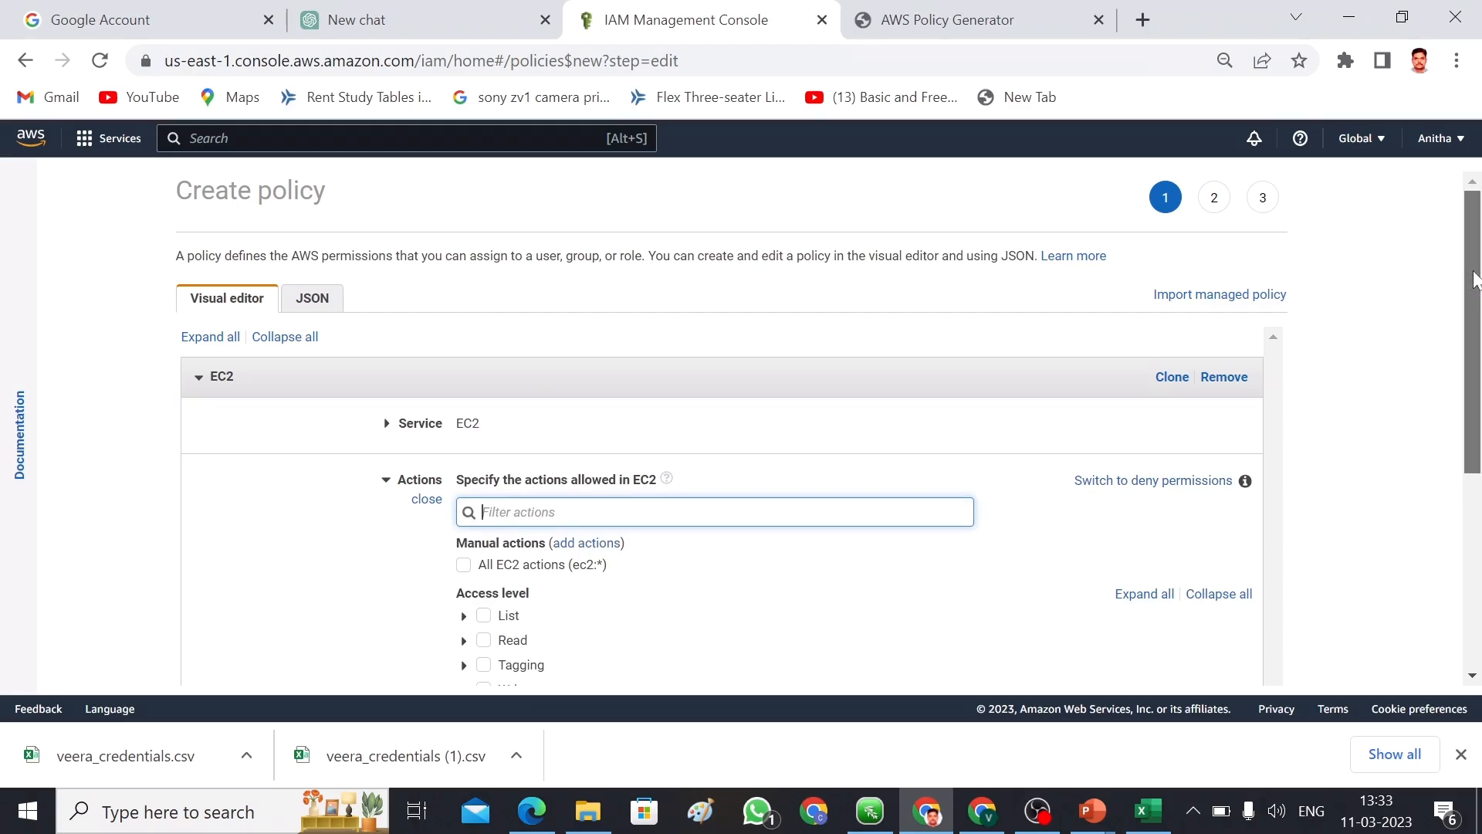
# Step: Allow all EC2 actions (ec2:*) in the policy, including the List access level
pyautogui.moveTo(1470, 282); pyautogui.dragTo(1481, 366)
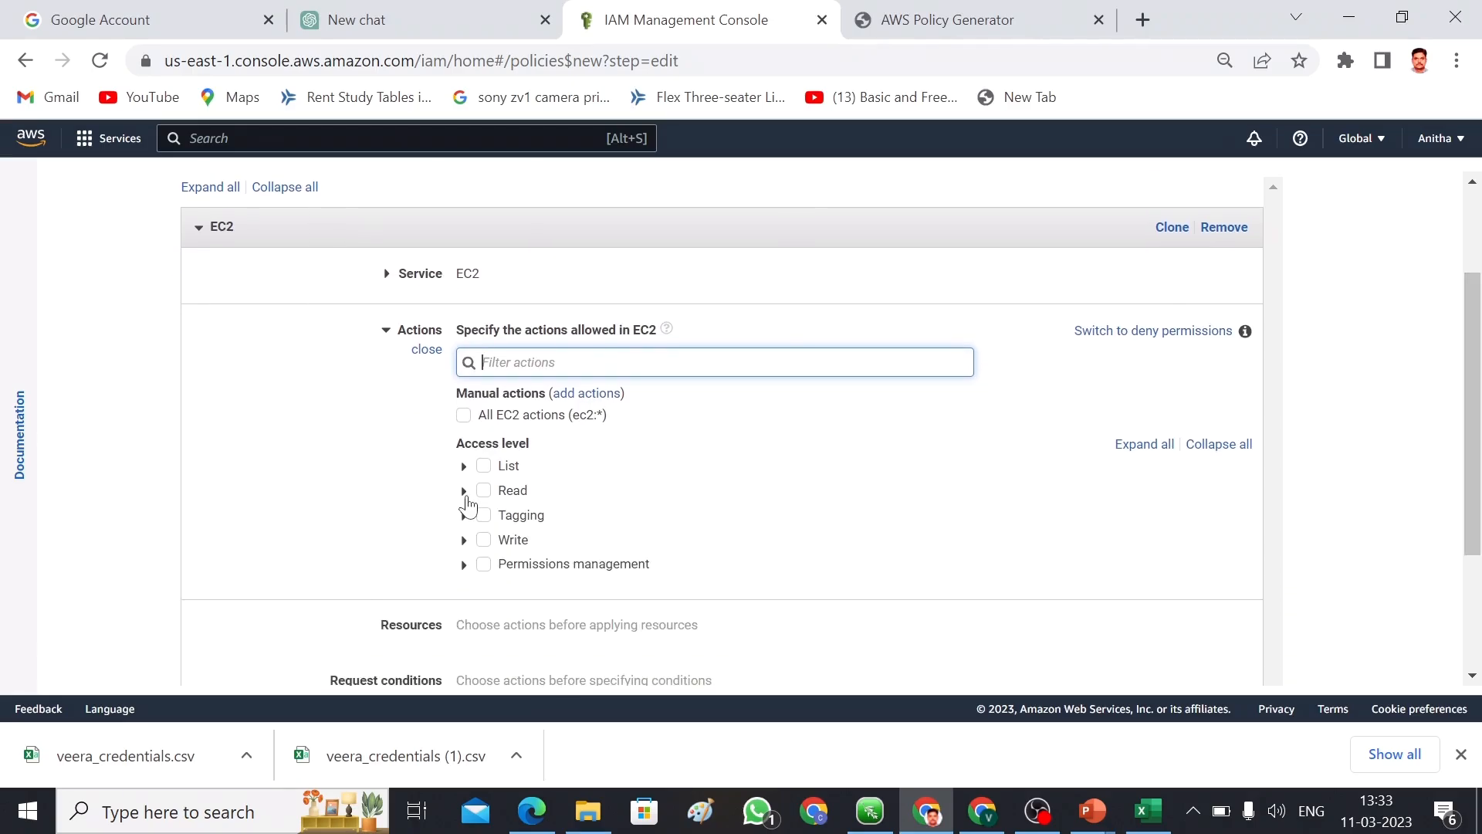
pyautogui.click(482, 470)
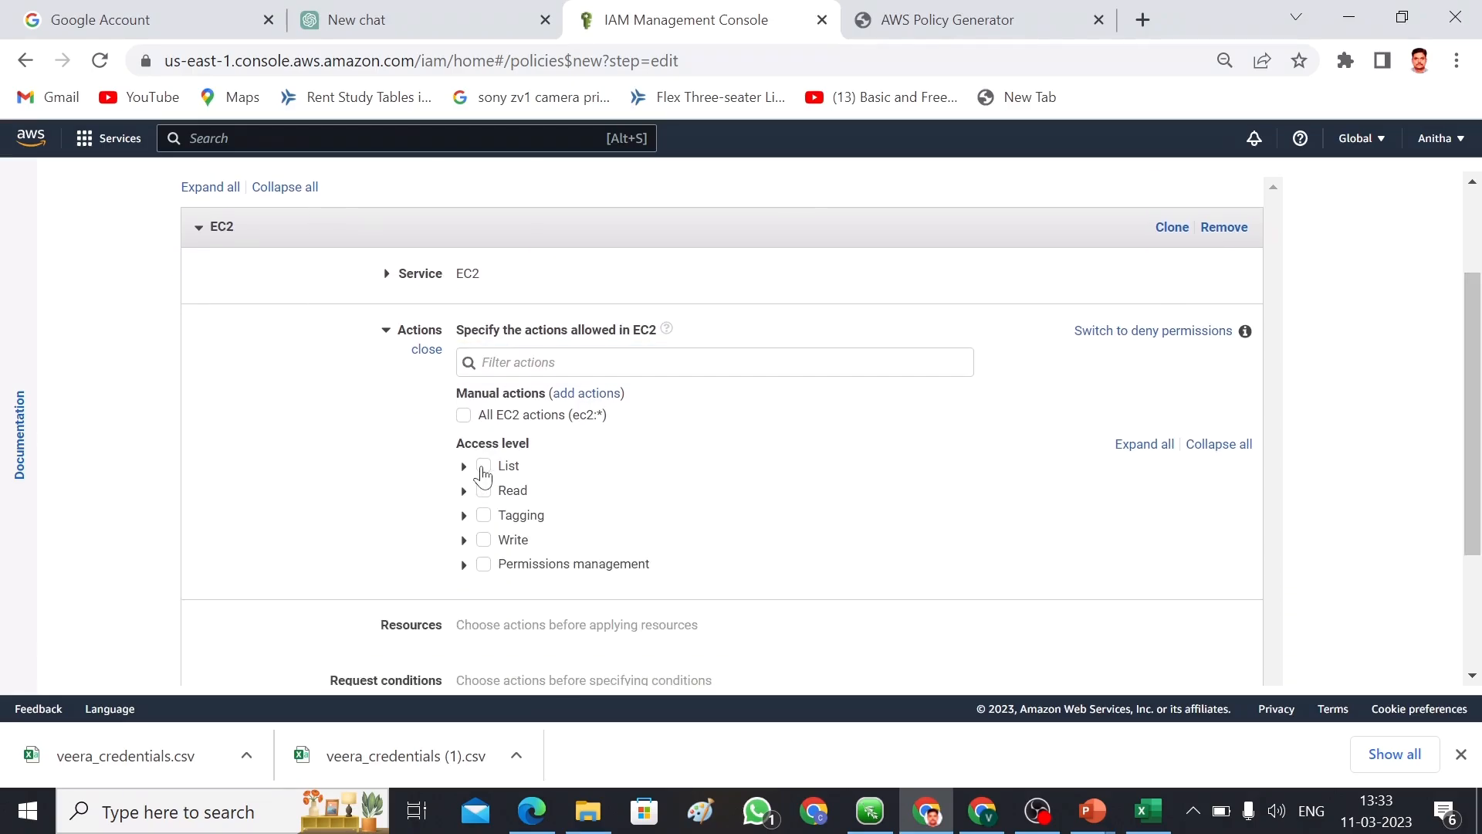
pyautogui.click(483, 468)
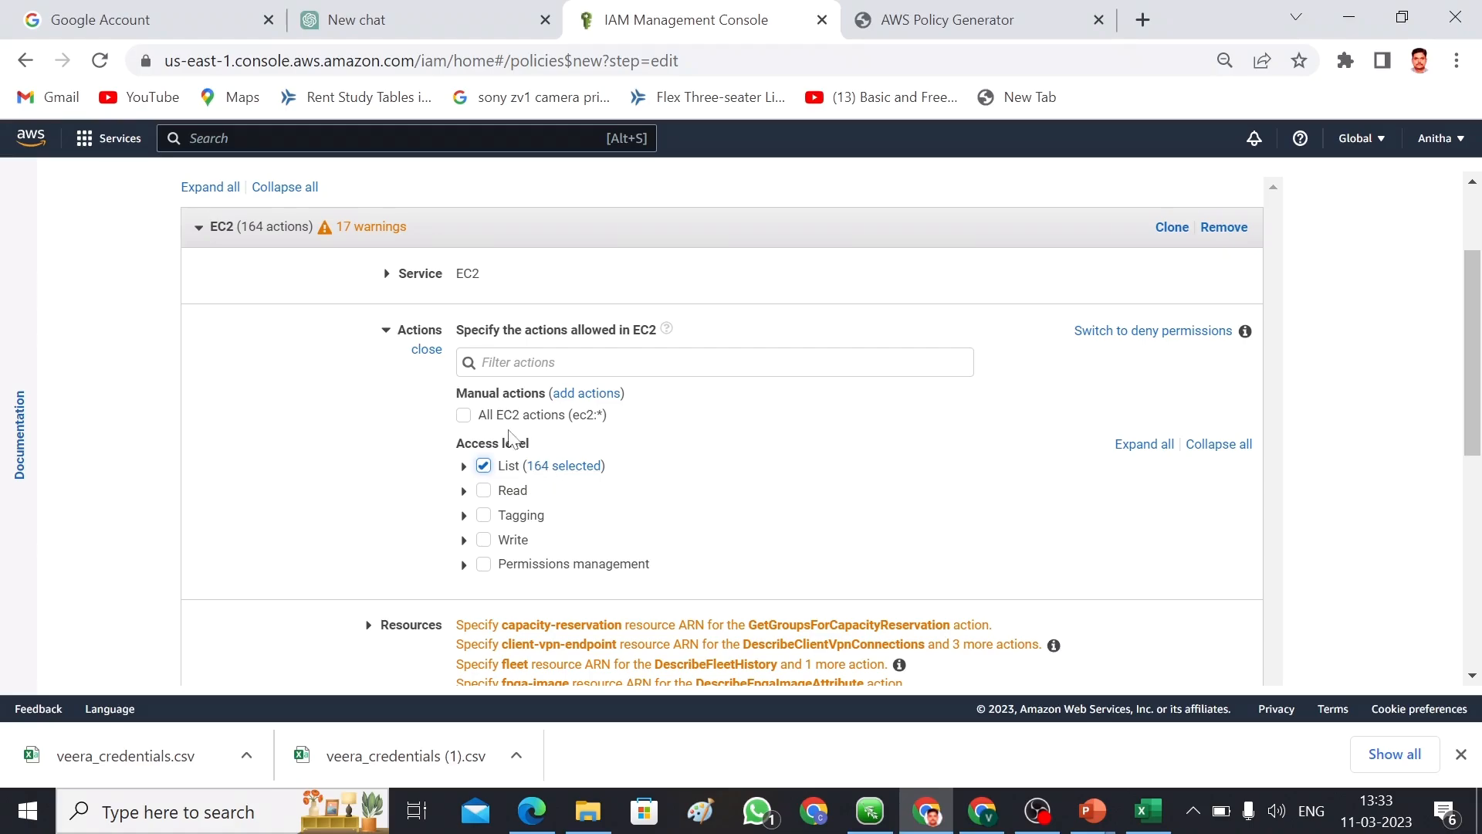
pyautogui.click(463, 416)
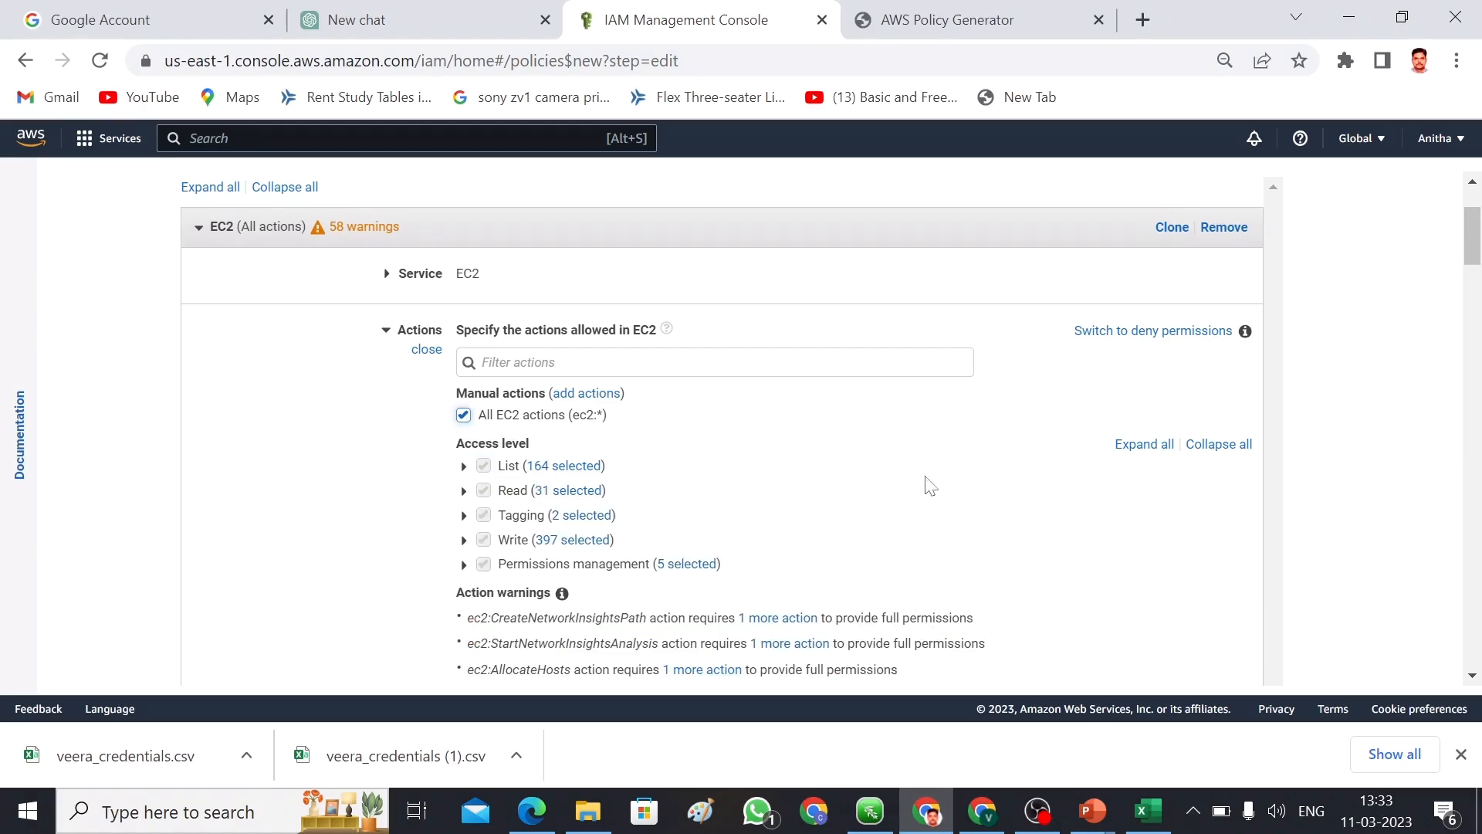
# Step: Apply the EC2 policy to all resources and continue to the tags page without adding any request conditions
pyautogui.moveTo(1470, 245); pyautogui.dragTo(1479, 530)
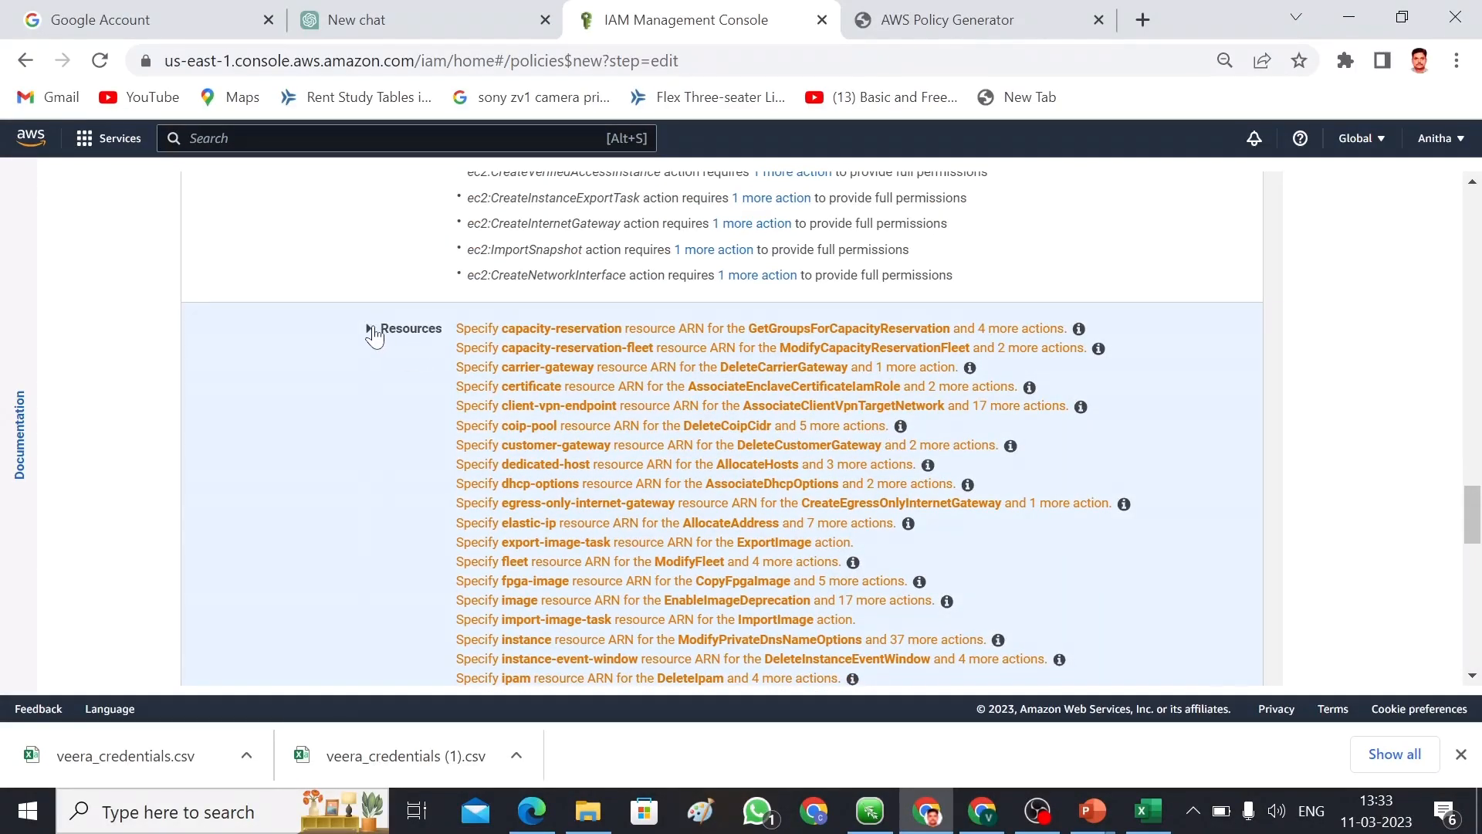
pyautogui.click(371, 329)
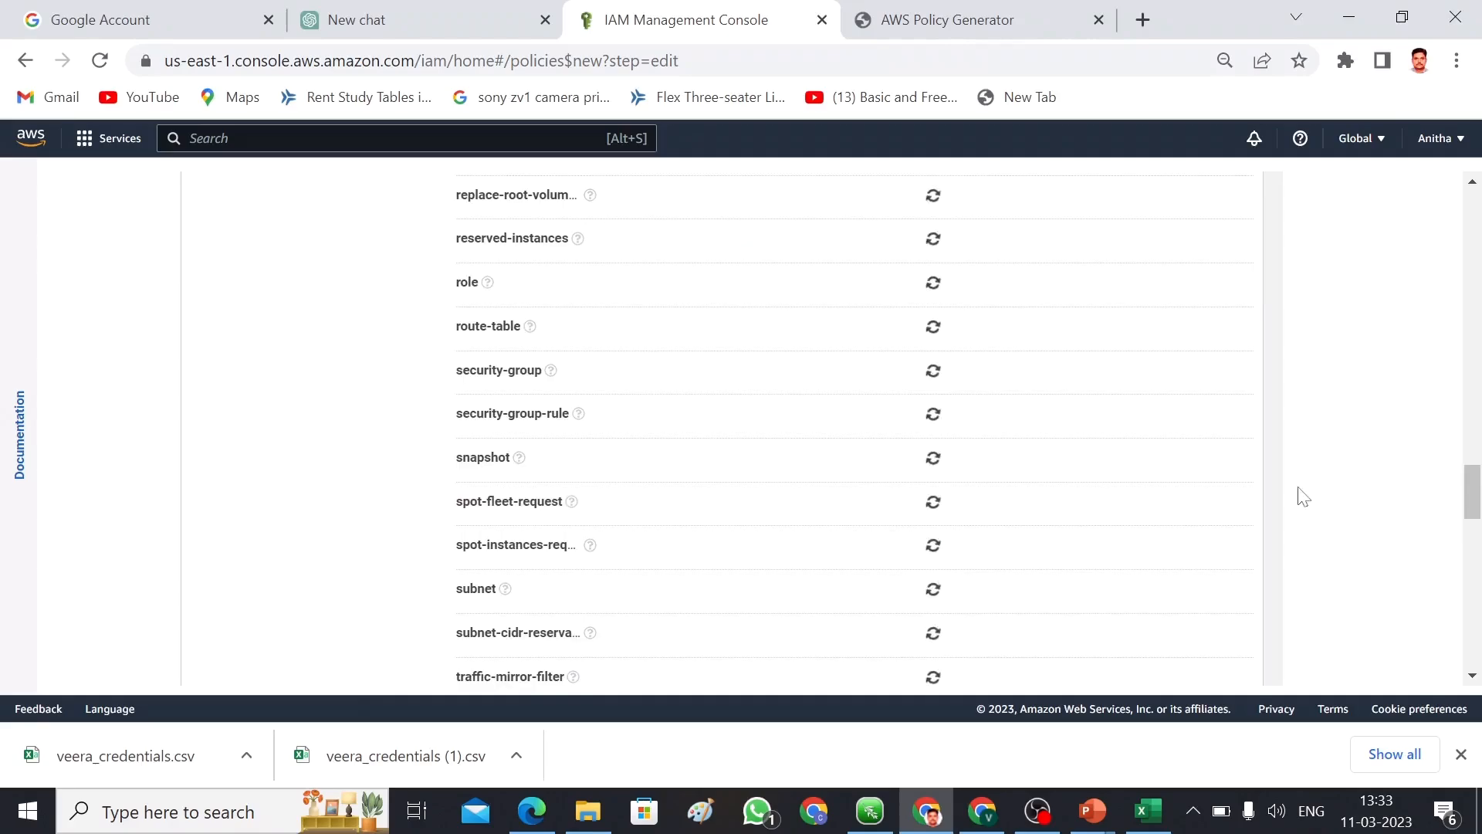
pyautogui.moveTo(1472, 498); pyautogui.dragTo(1478, 240)
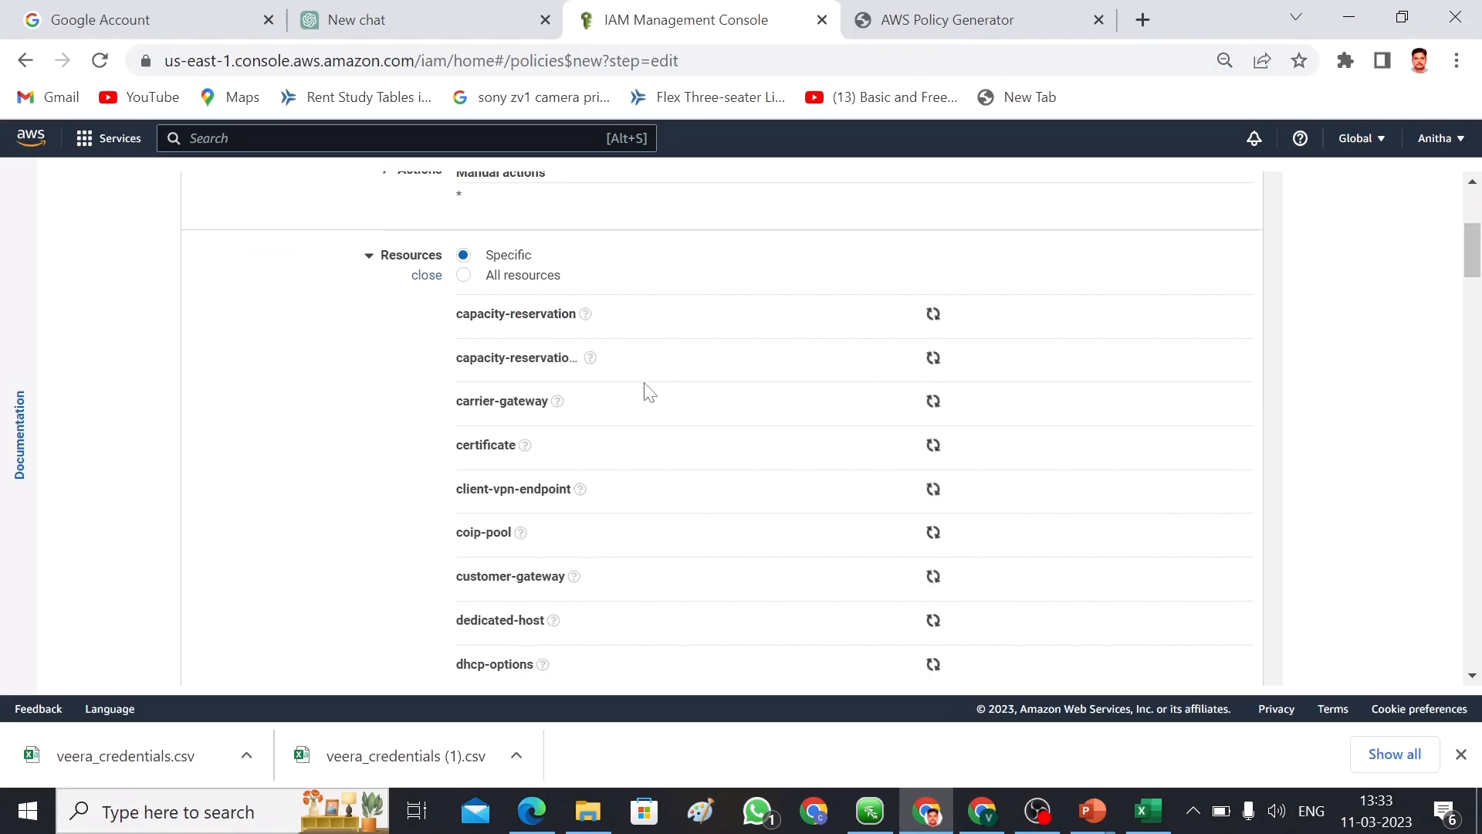
pyautogui.click(464, 278)
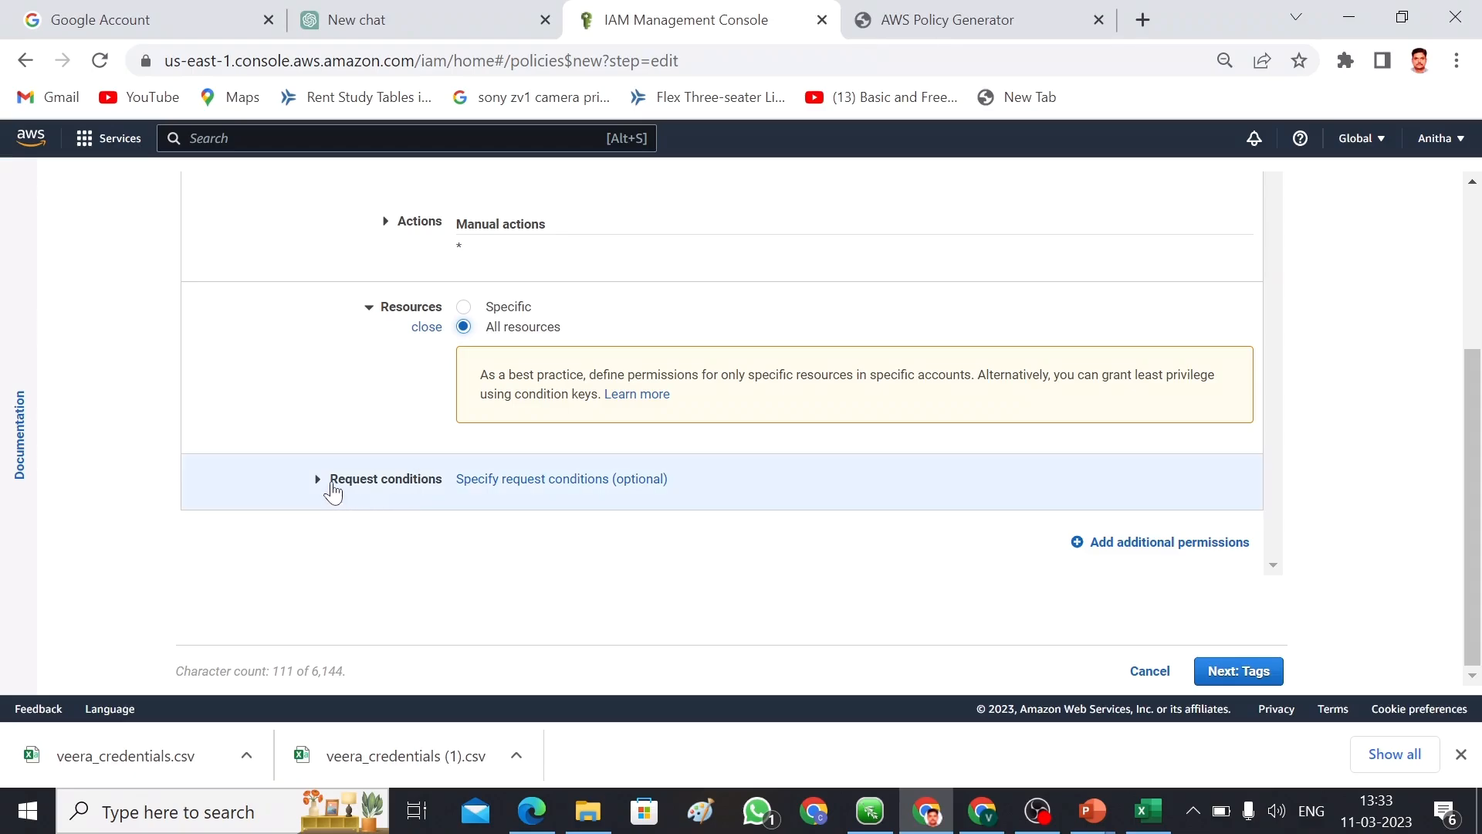
pyautogui.click(333, 490)
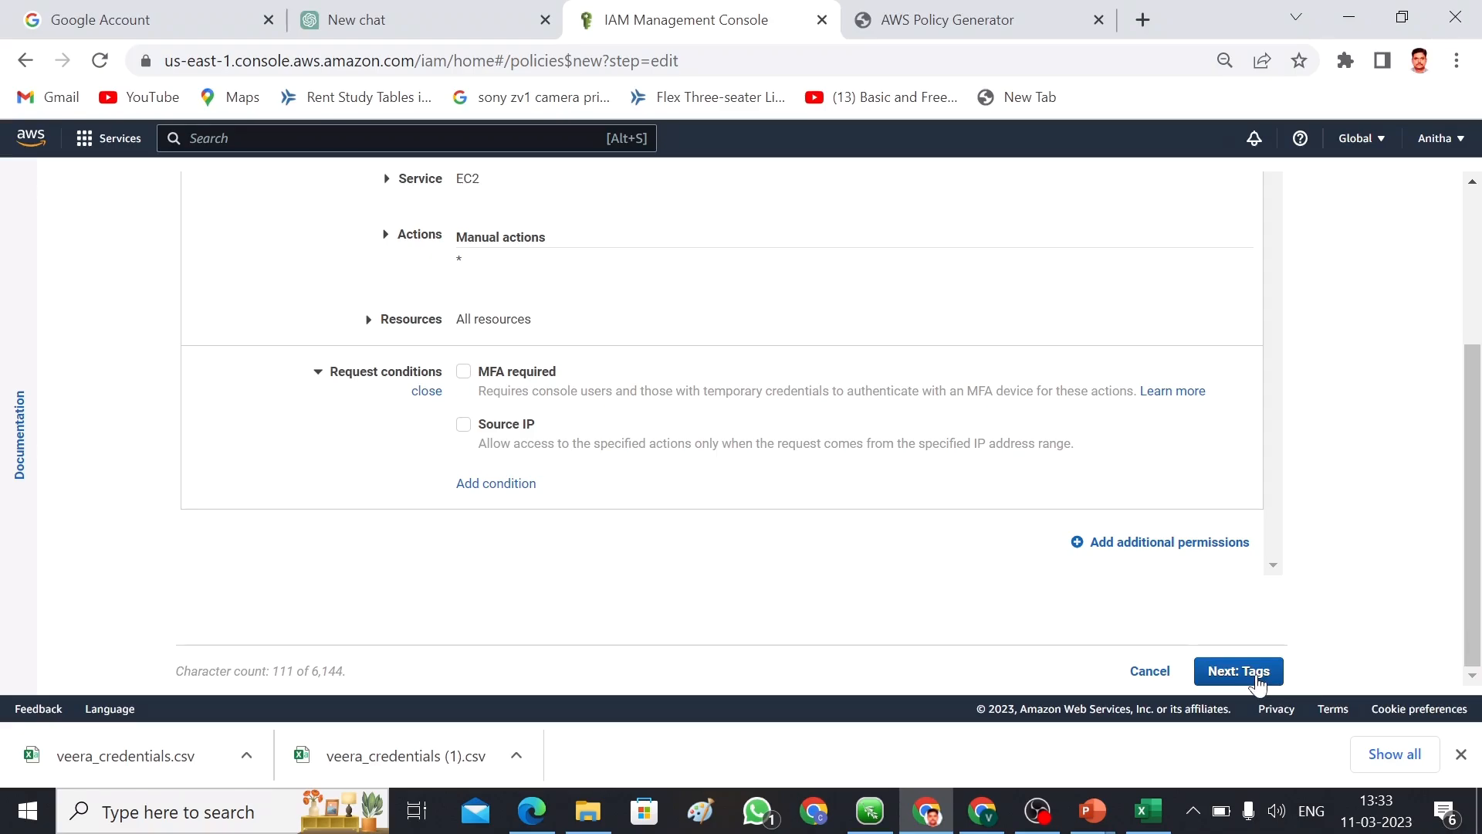
pyautogui.click(1256, 678)
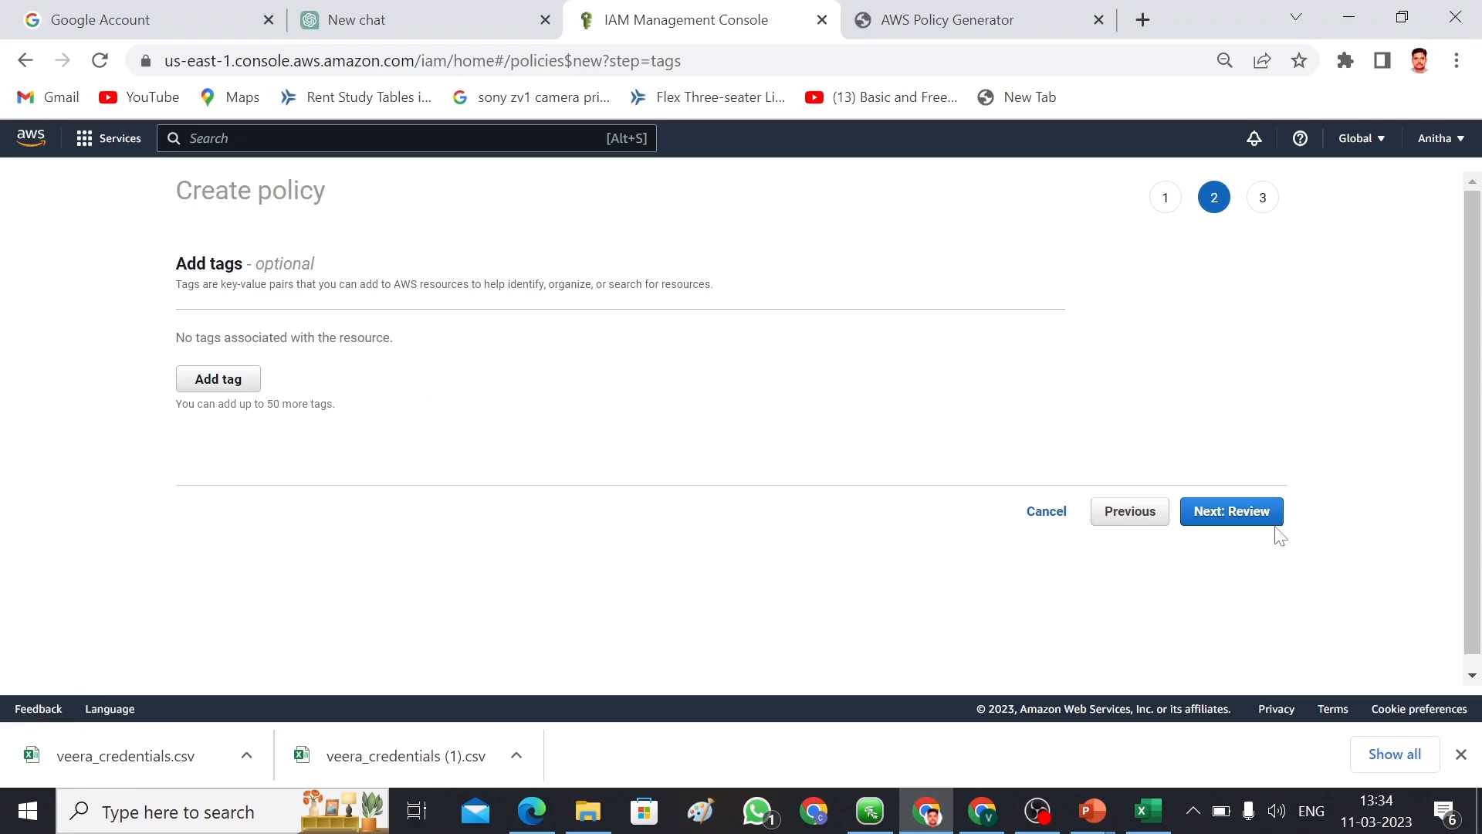
# Step: Leave the policy without tags, name it ec2access, and create it
pyautogui.click(1258, 520)
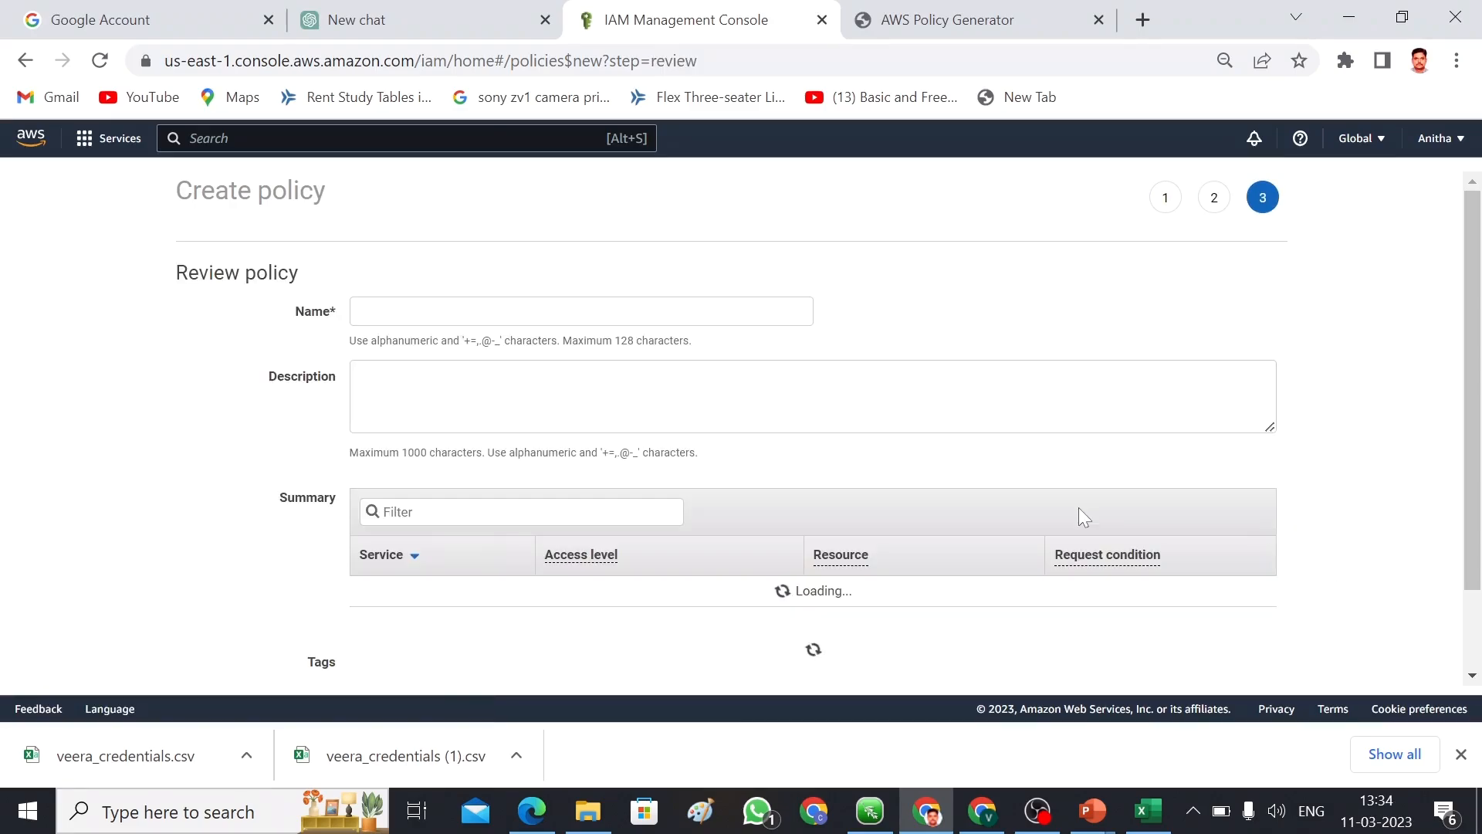
pyautogui.click(582, 311)
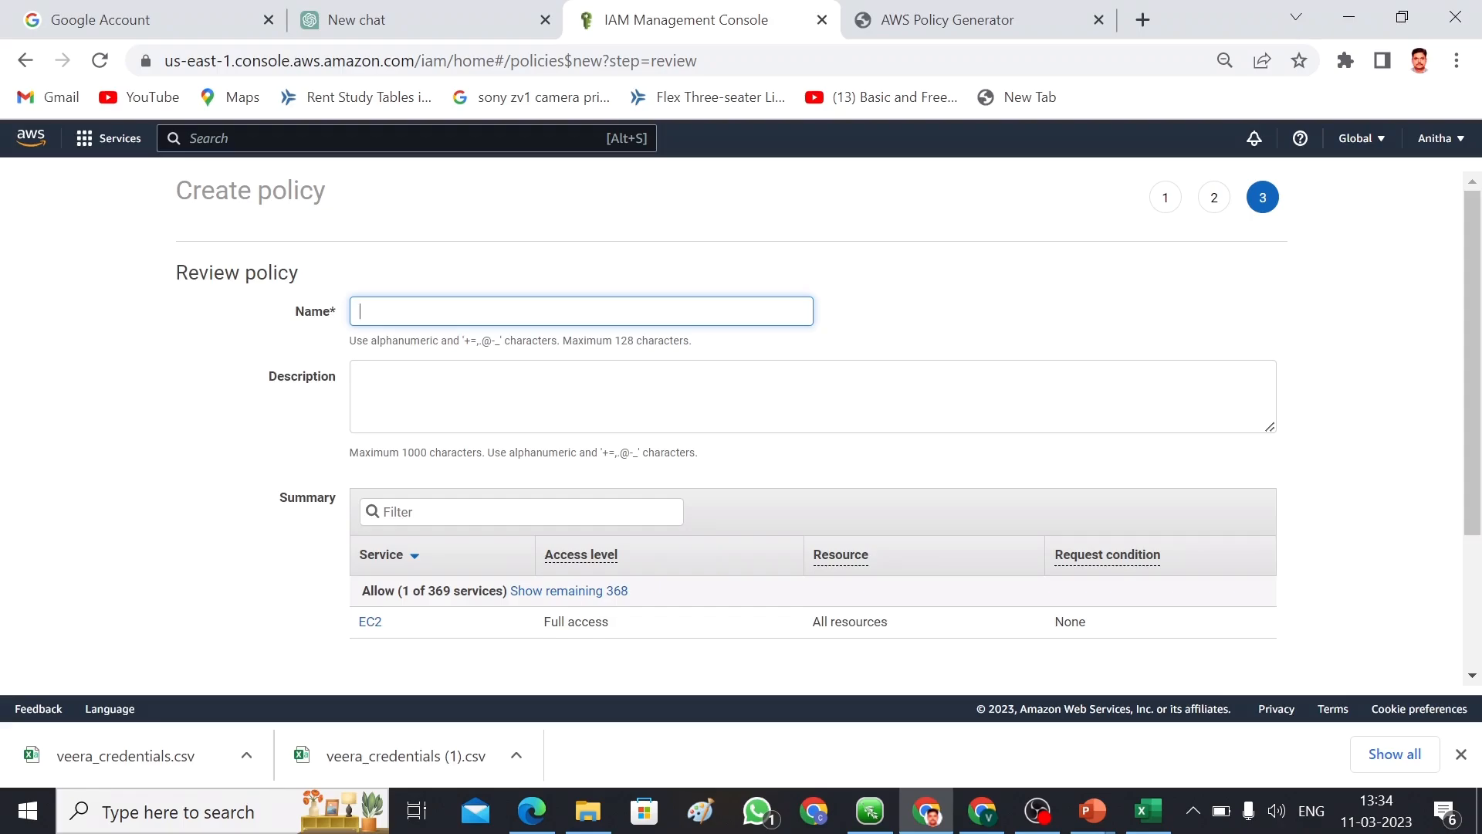
pyautogui.write('ec')
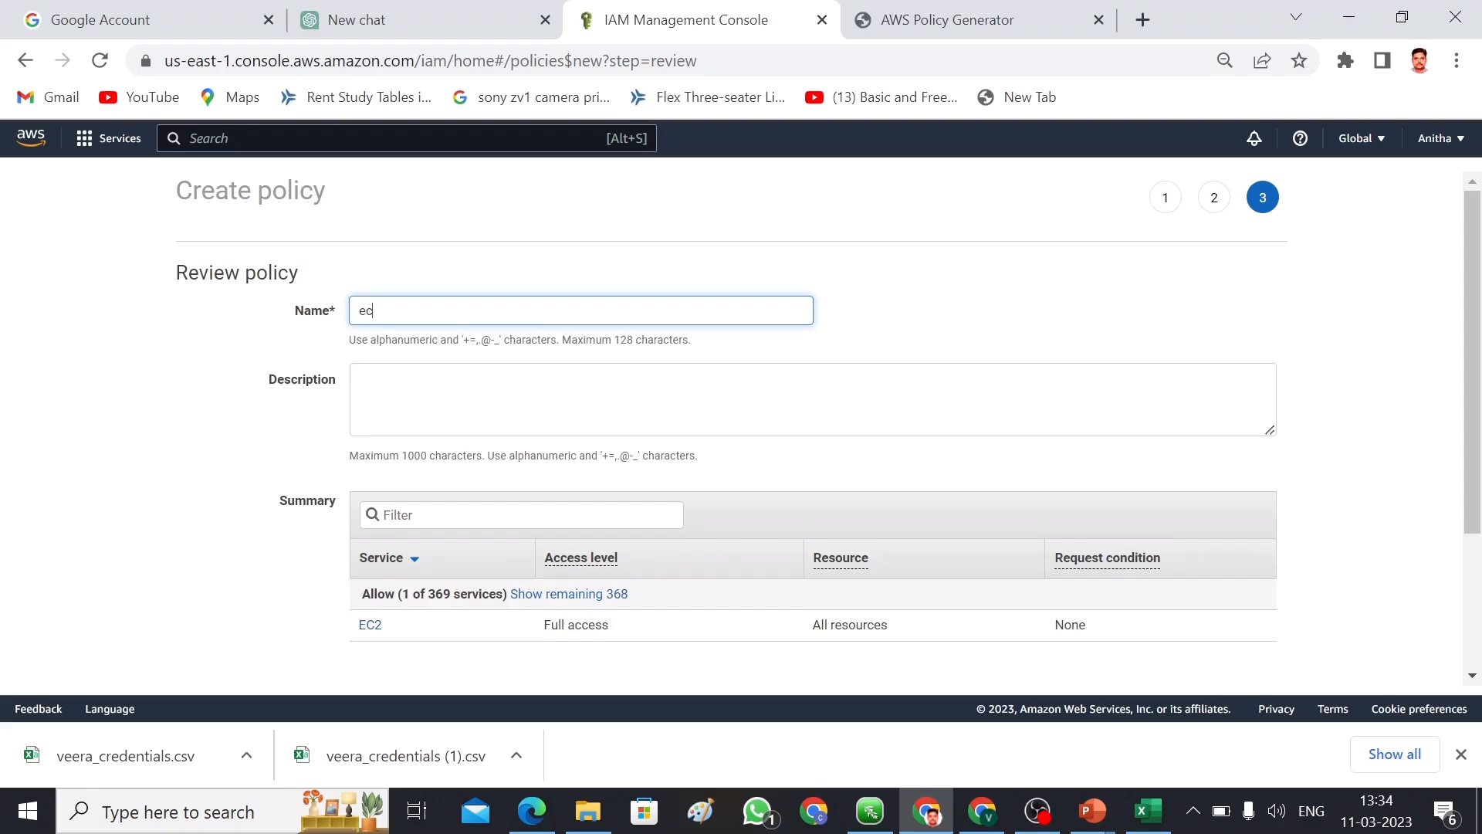
pyautogui.write('2access')
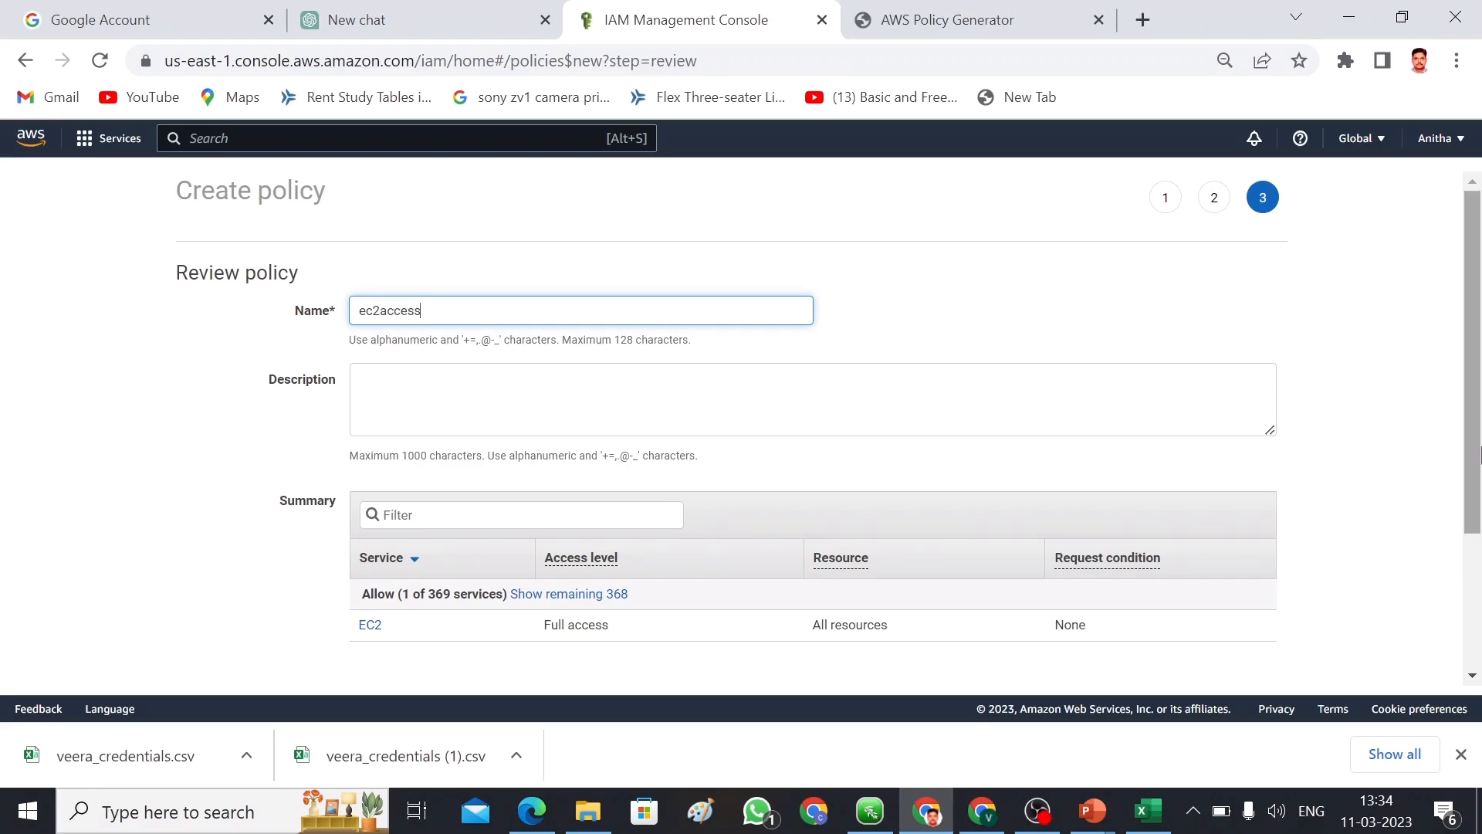
pyautogui.scroll(-1, 1480, 440)
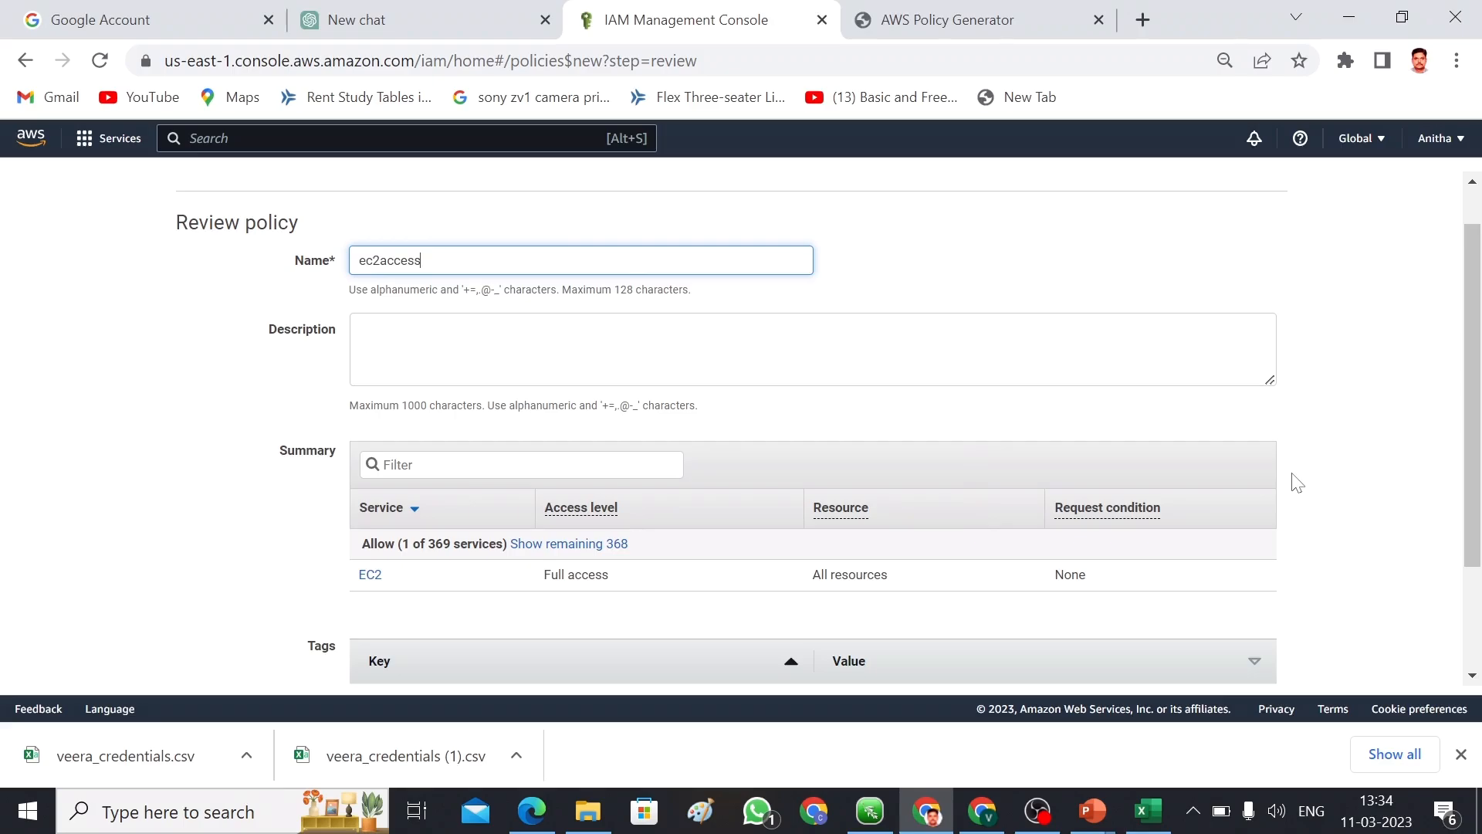
pyautogui.scroll(-2, 1297, 481)
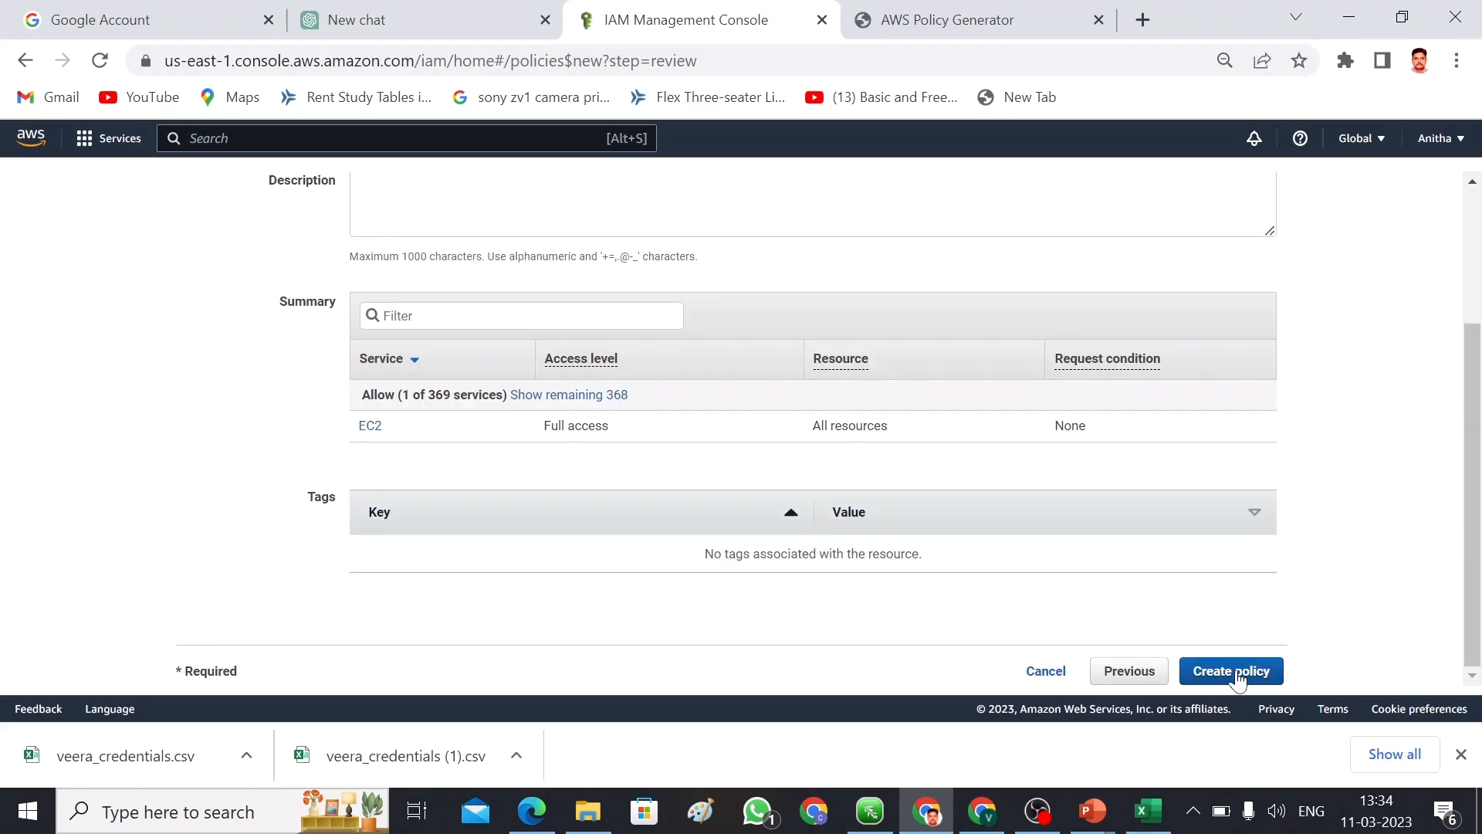
pyautogui.click(1237, 676)
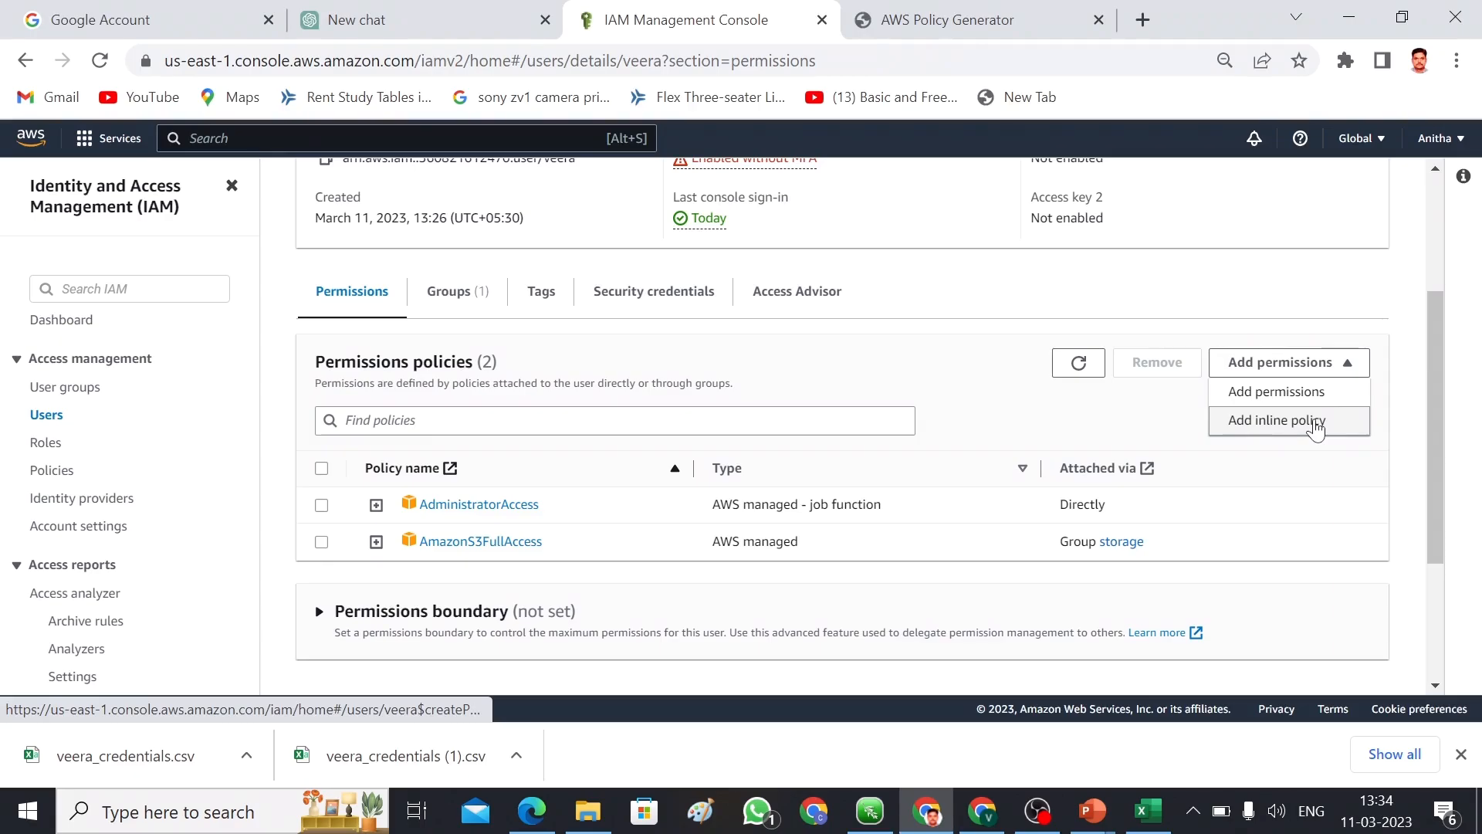
# Step: Add permissions to the IAM user by directly attaching the customer managed ec2access policy, then check the user's permissions policies
pyautogui.click(1281, 392)
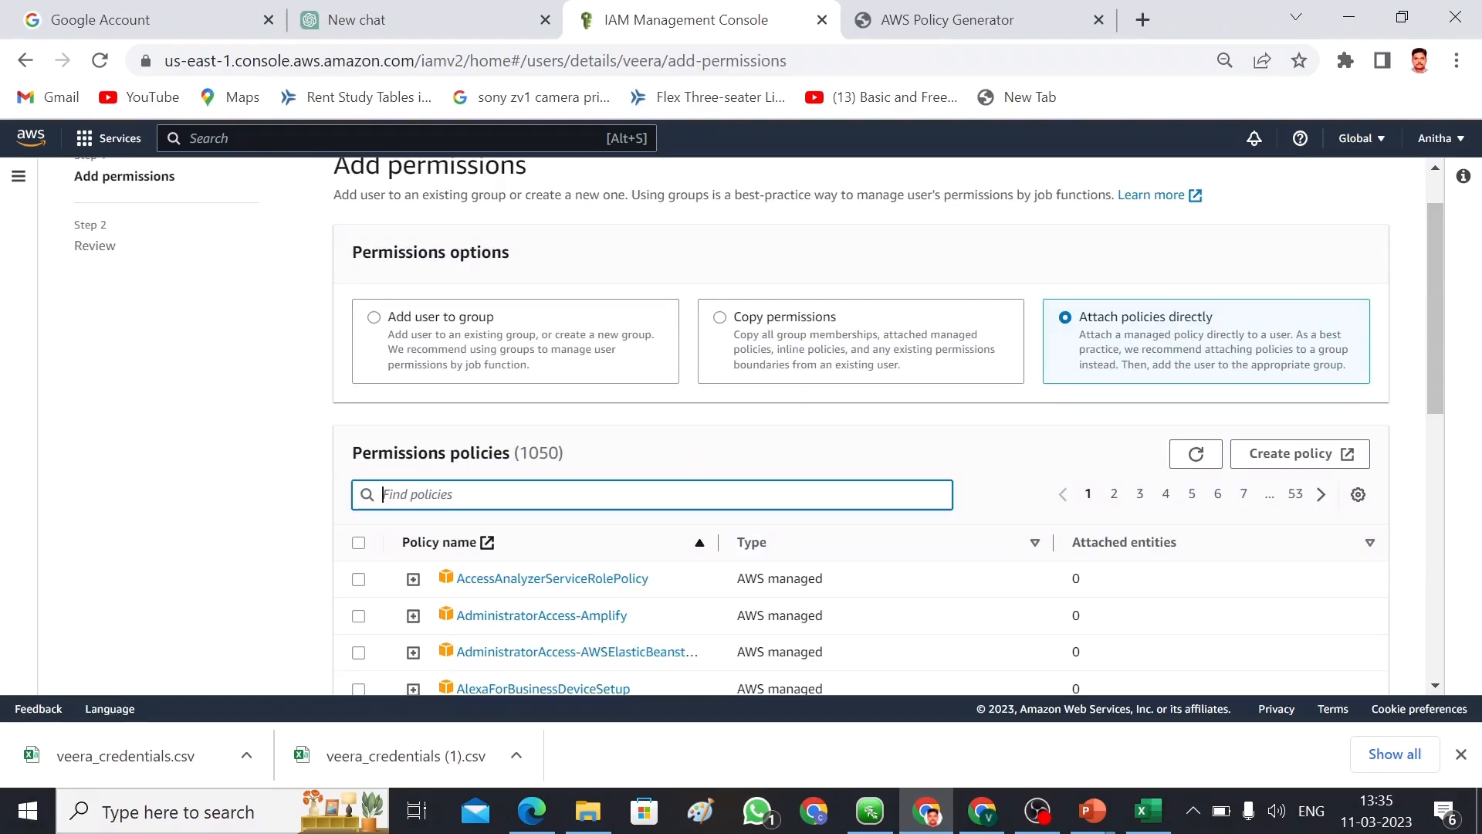
pyautogui.write('ec2')
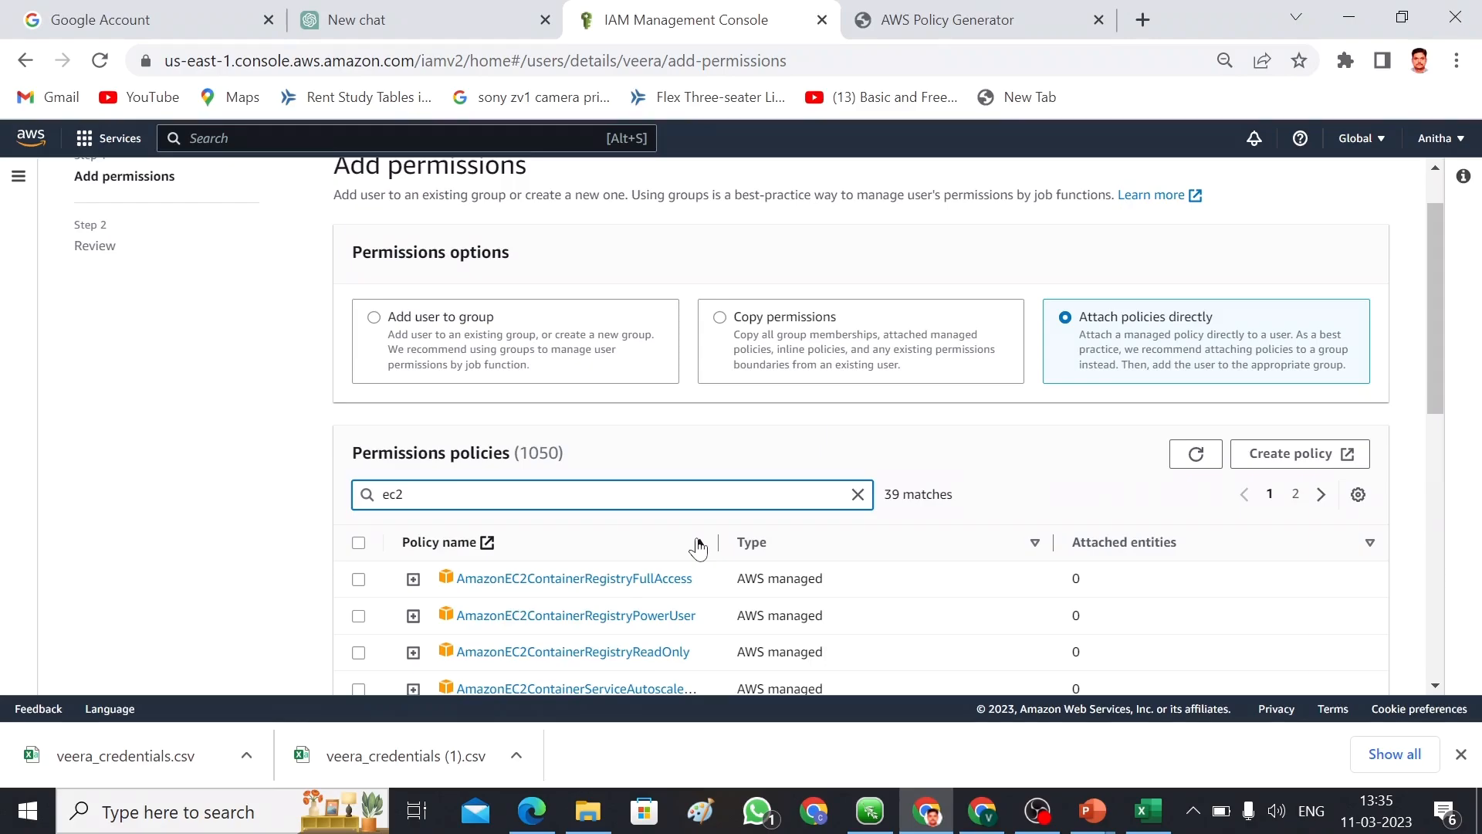
pyautogui.click(699, 547)
pyautogui.write('acc')
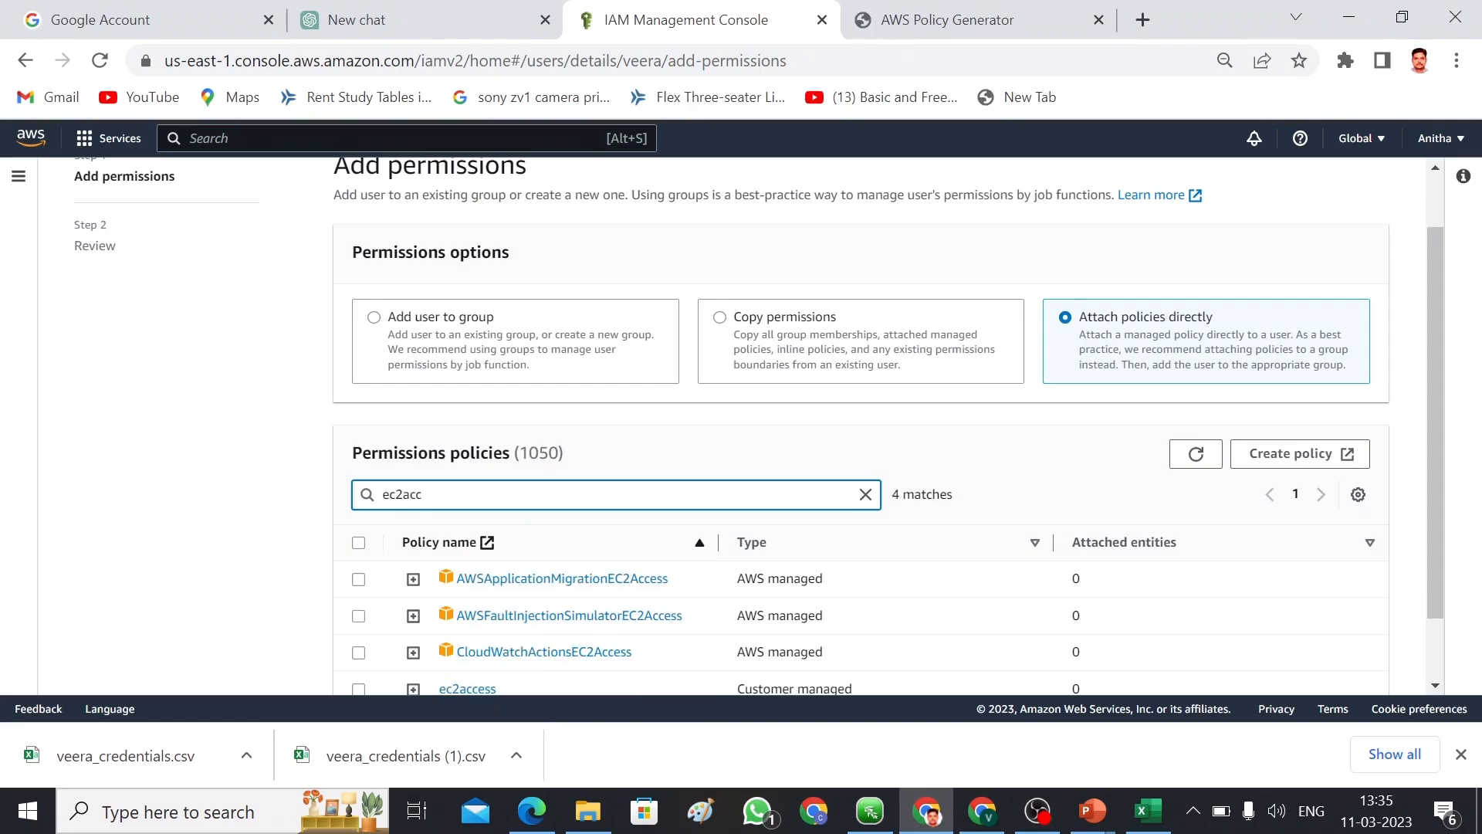
pyautogui.scroll(-1, 1444, 332)
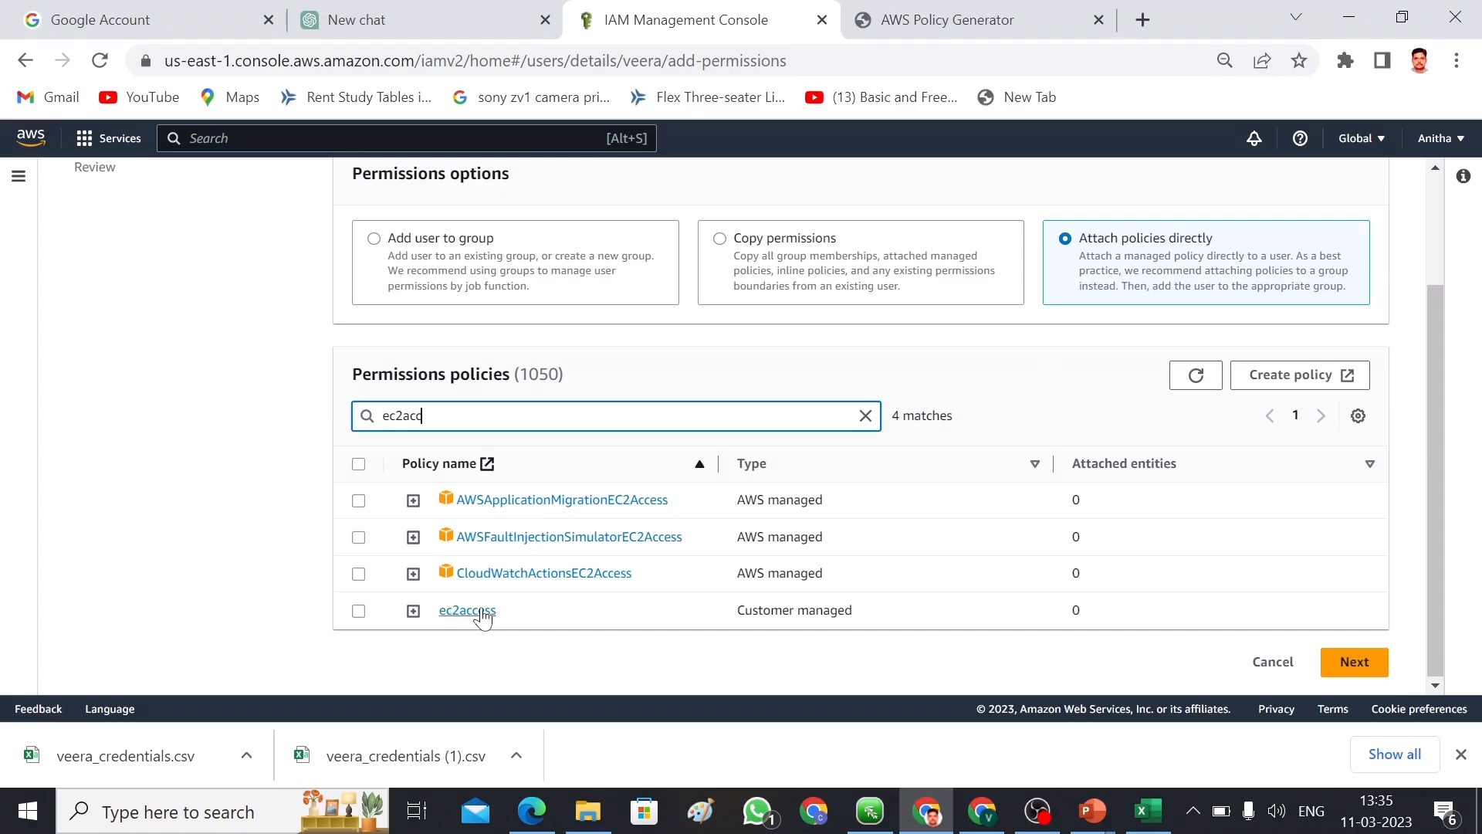
pyautogui.click(358, 611)
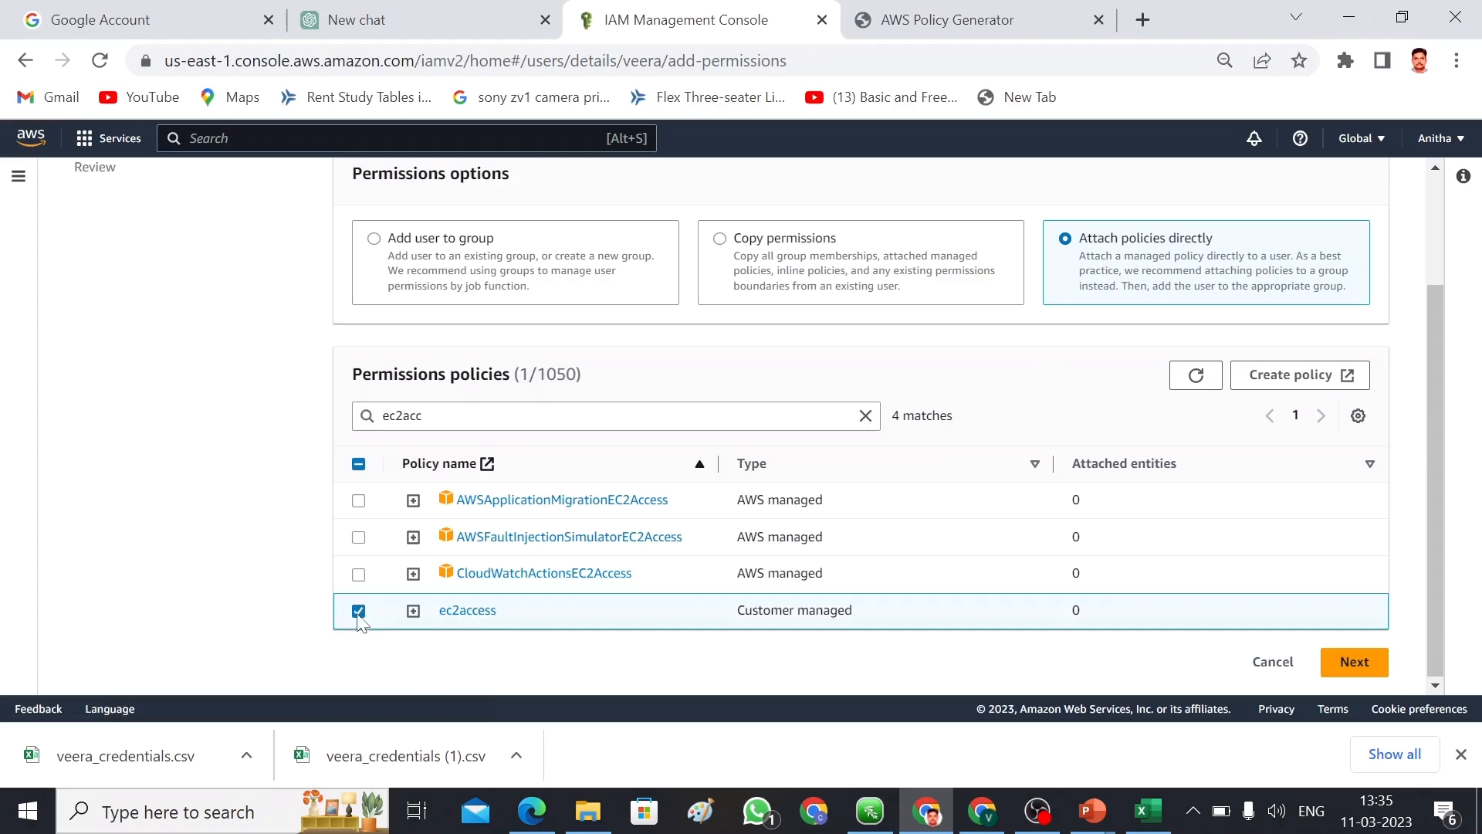
pyautogui.click(1354, 661)
pyautogui.click(1355, 649)
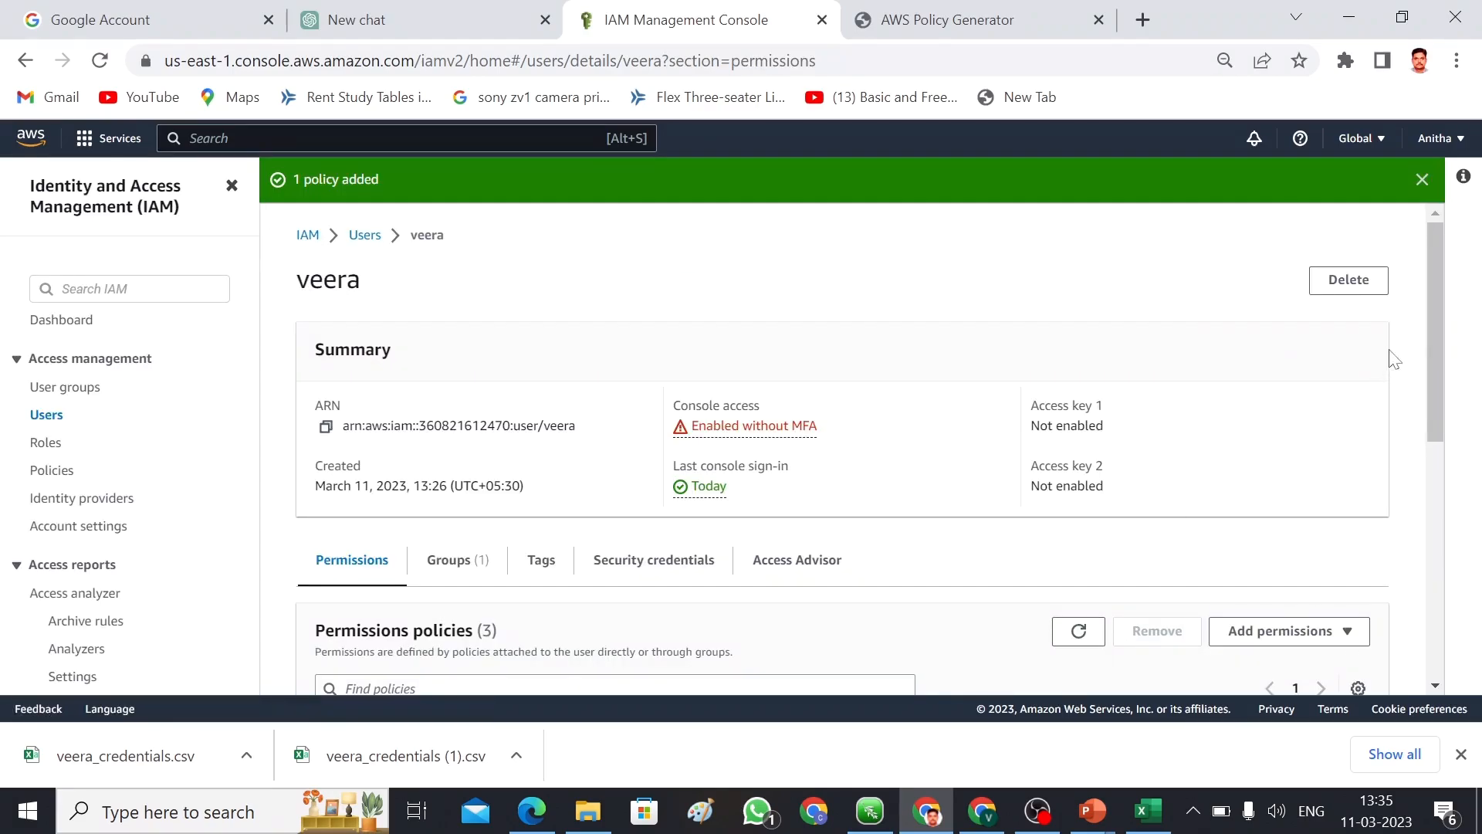
pyautogui.moveTo(1436, 310); pyautogui.dragTo(1476, 489)
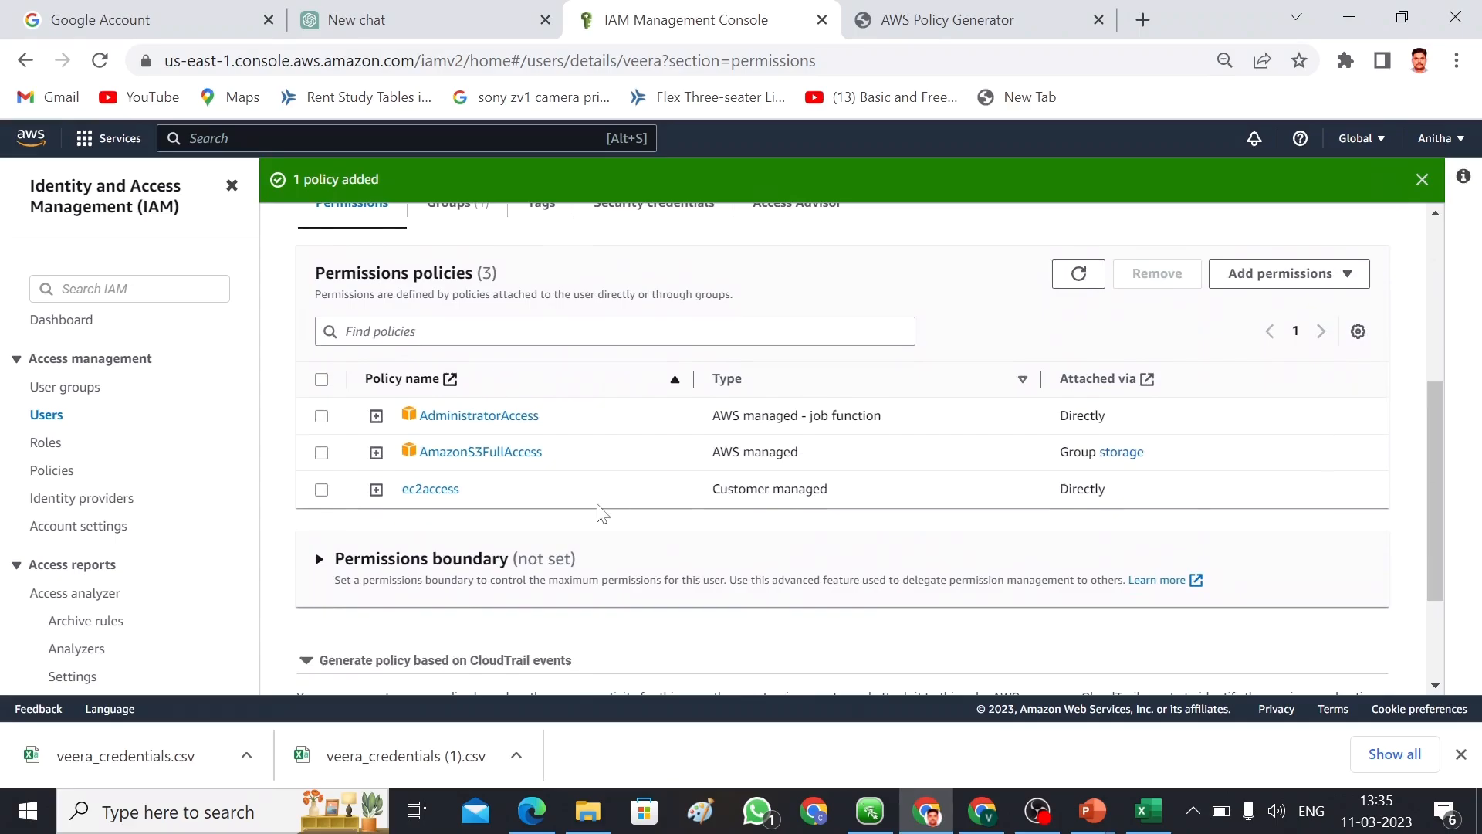